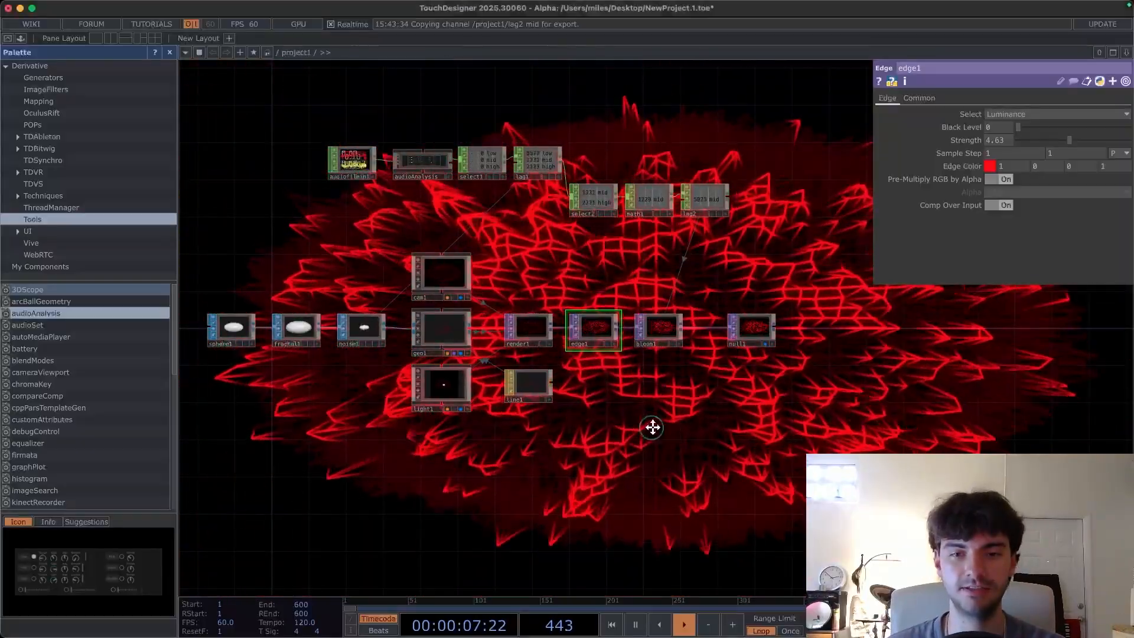
- Select every operator in the existing network and delete them all
{"action": "left_click_drag", "start_coordinate": [727, 344], "coordinate": [767, 358]}
{"action": "left_click", "coordinate": [785, 349]}
{"action": "right_click_drag", "start_coordinate": [853, 458], "coordinate": [258, 147]}
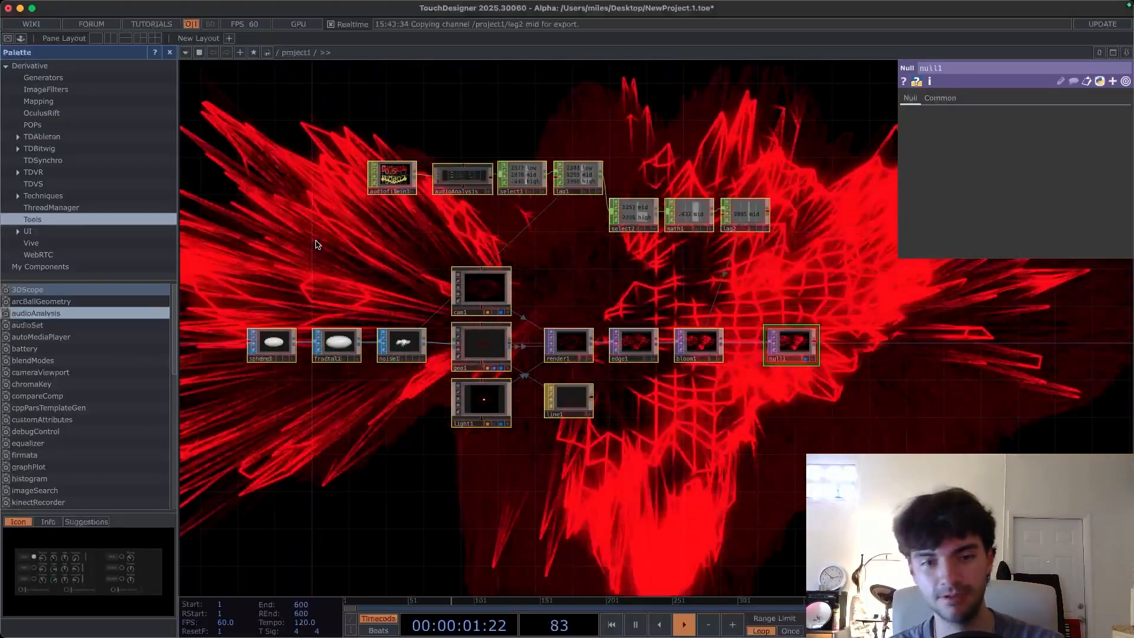
{"action": "key", "text": "BackSpace"}
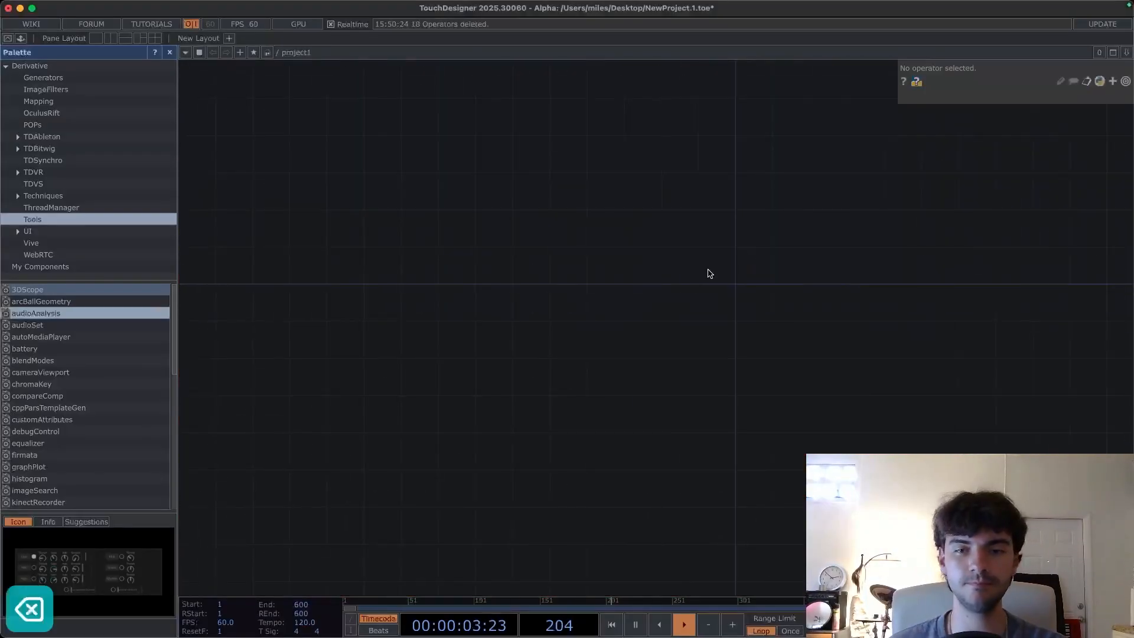
- Create a Sphere SOP in the empty network
{"action": "left_click_drag", "start_coordinate": [730, 282], "coordinate": [647, 296]}
{"action": "left_click_drag", "start_coordinate": [713, 276], "coordinate": [648, 310]}
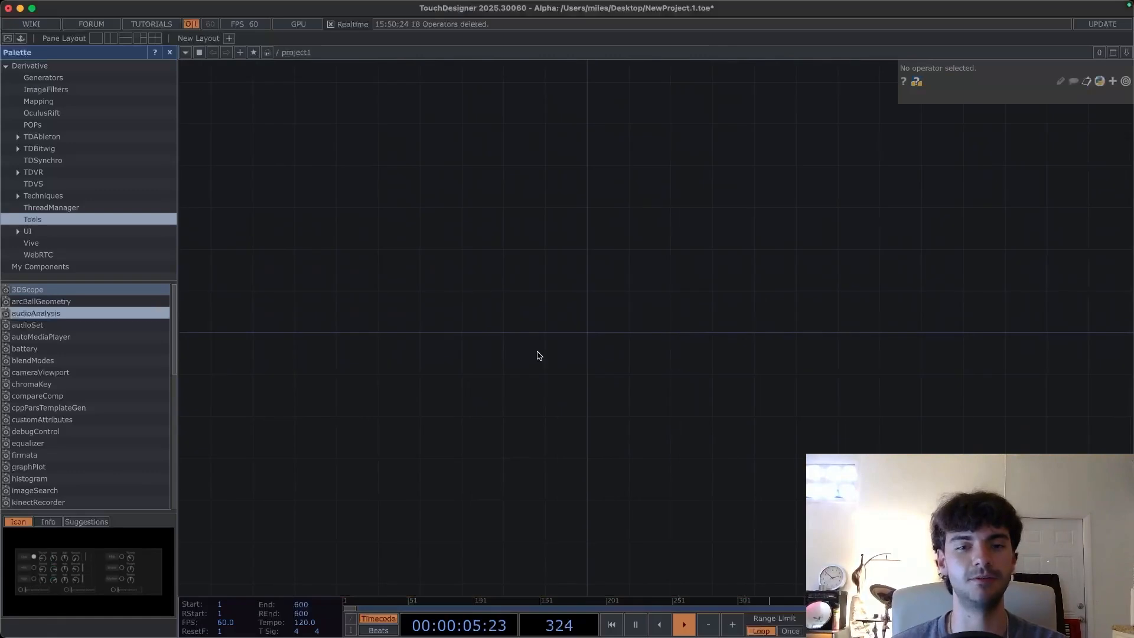
{"action": "key", "text": "Tab"}
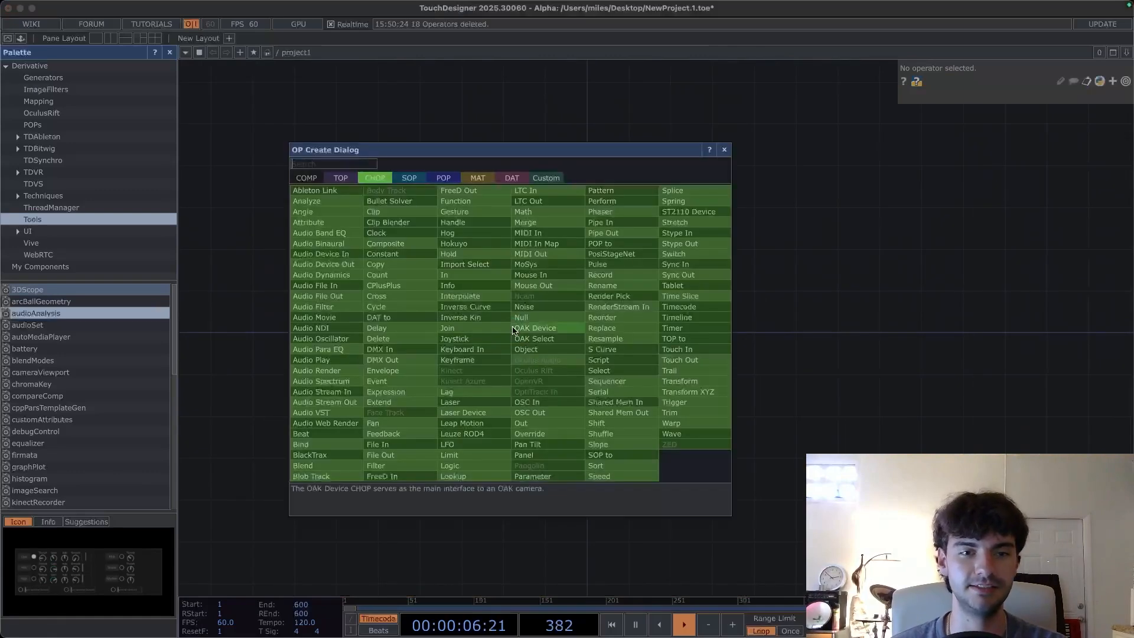
{"action": "left_click", "coordinate": [410, 179]}
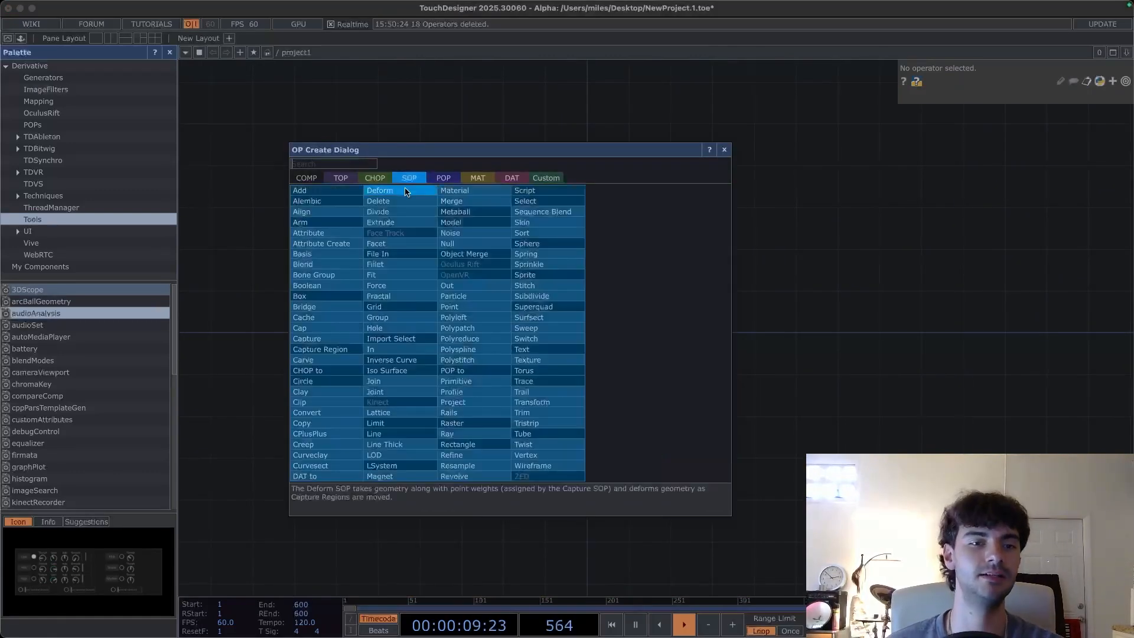
{"action": "type", "text": "s"}
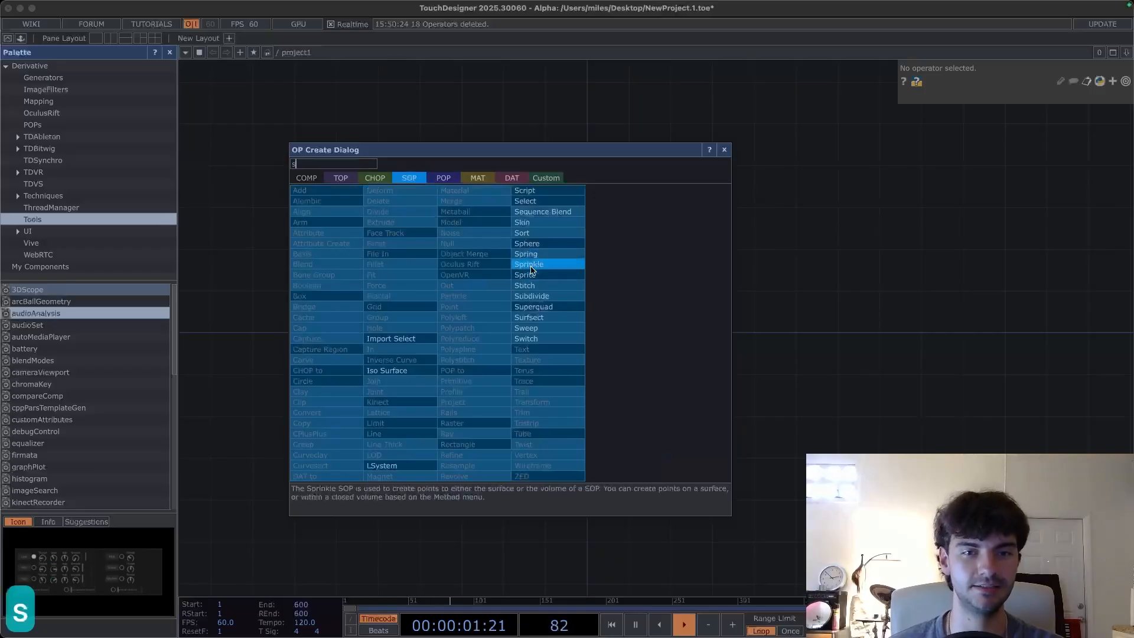
{"action": "left_click", "coordinate": [538, 244]}
{"action": "left_click", "coordinate": [436, 334]}
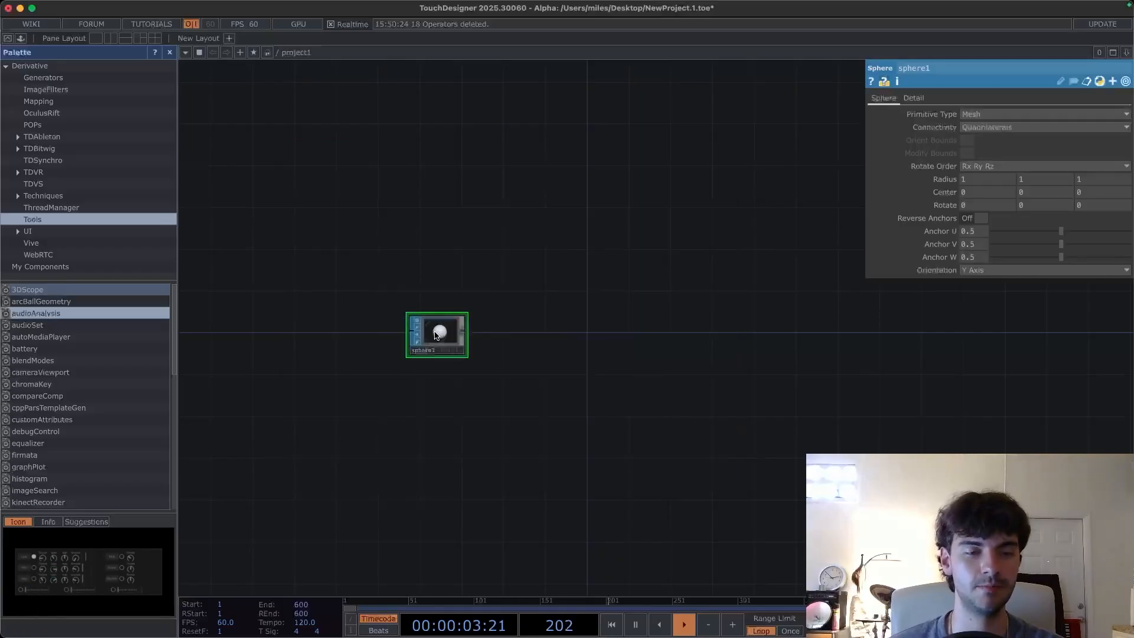
- Add a Fractal SOP wired to the sphere's output
{"action": "scroll", "coordinate": [437, 334], "scroll_direction": "up", "scroll_amount": 6}
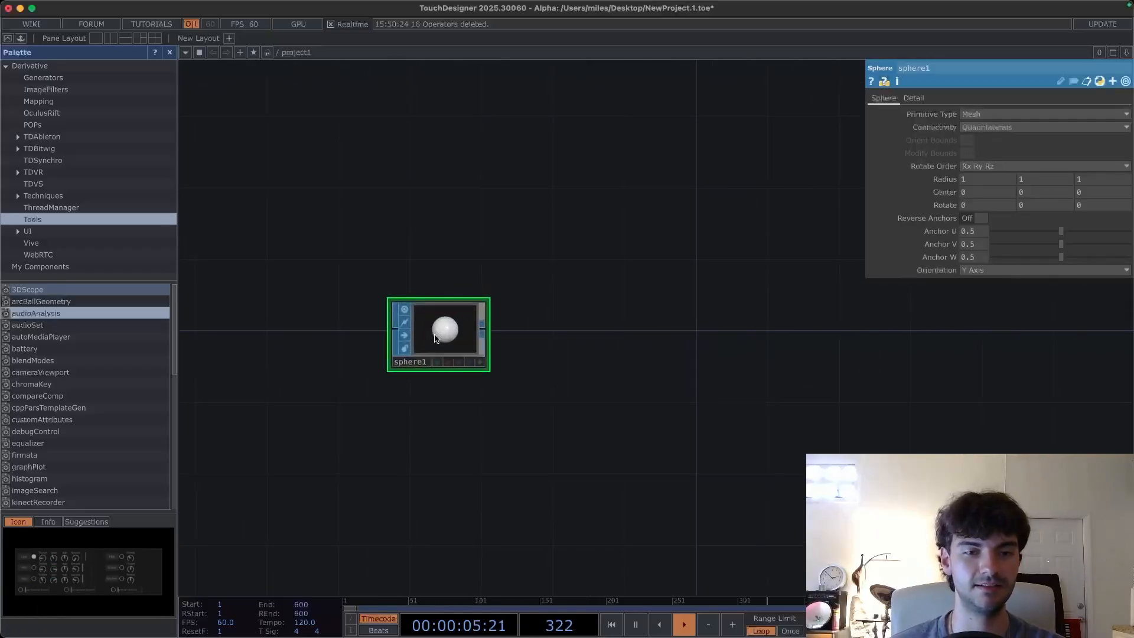
{"action": "left_click_drag", "start_coordinate": [593, 327], "coordinate": [533, 312]}
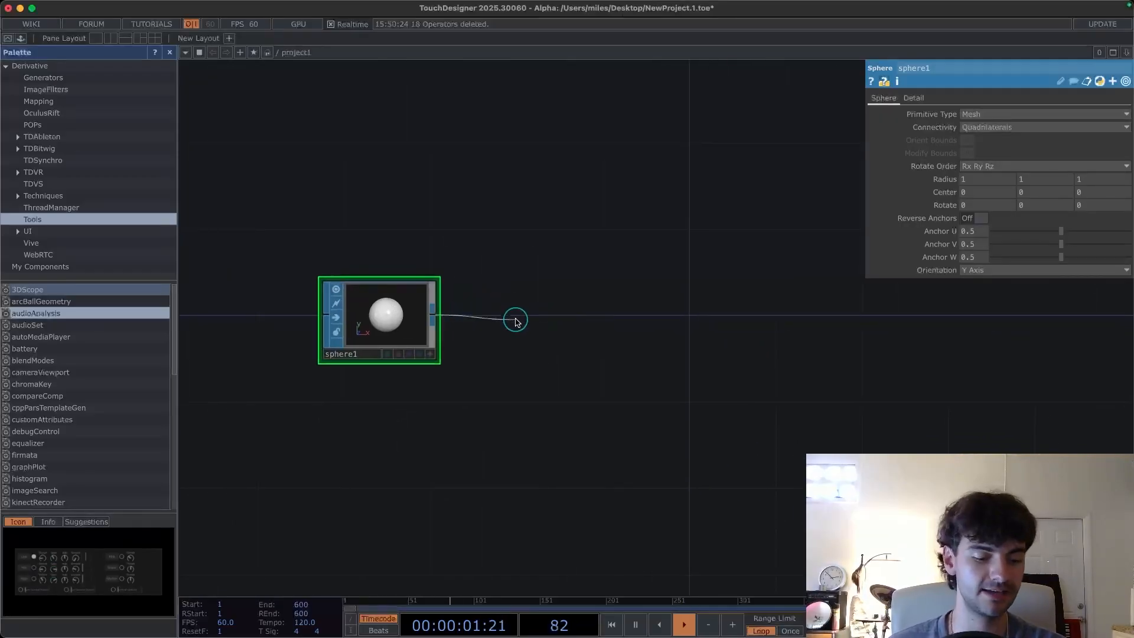
{"action": "key", "text": "Tab"}
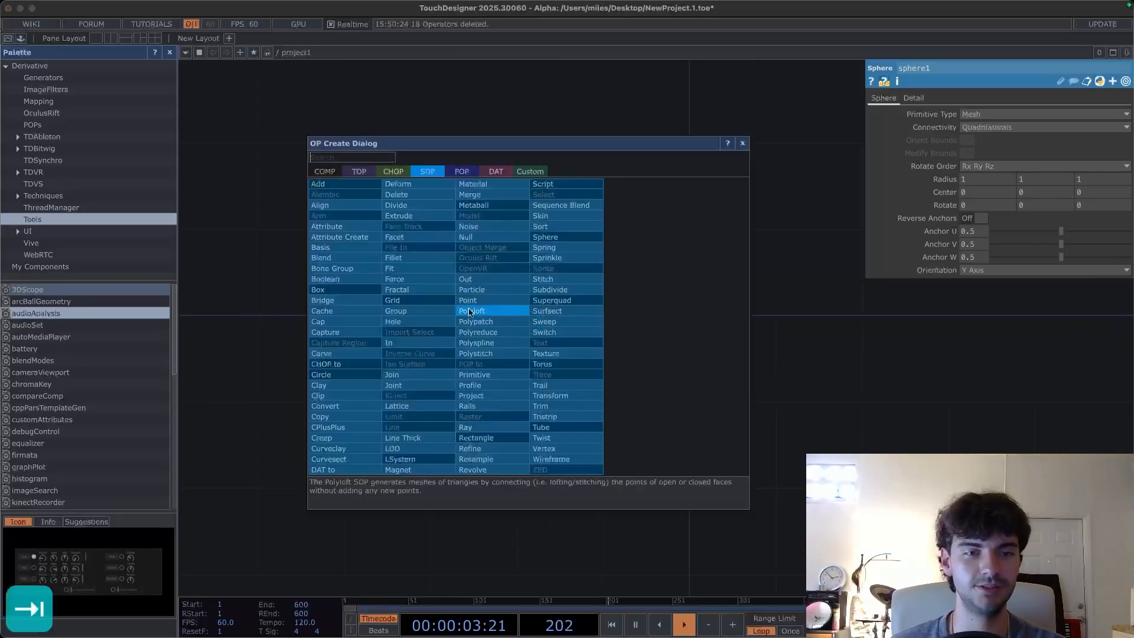
{"action": "left_click", "coordinate": [419, 292]}
{"action": "left_click", "coordinate": [528, 324]}
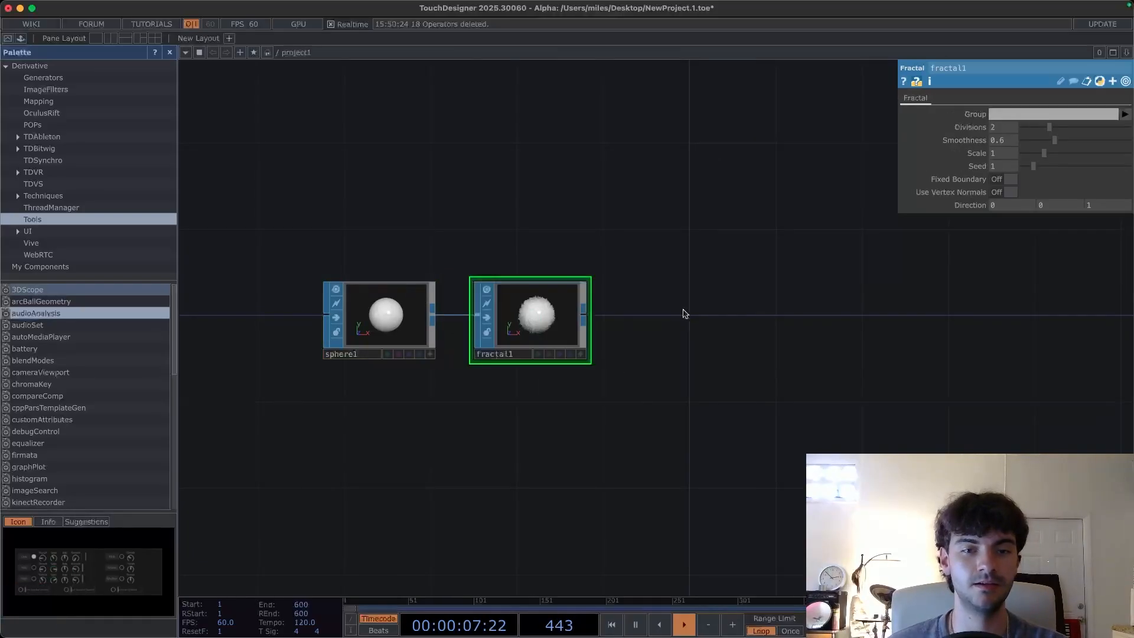
- Add a Noise SOP wired to the fractal's output
{"action": "scroll", "coordinate": [559, 307], "scroll_direction": "up", "scroll_amount": 5}
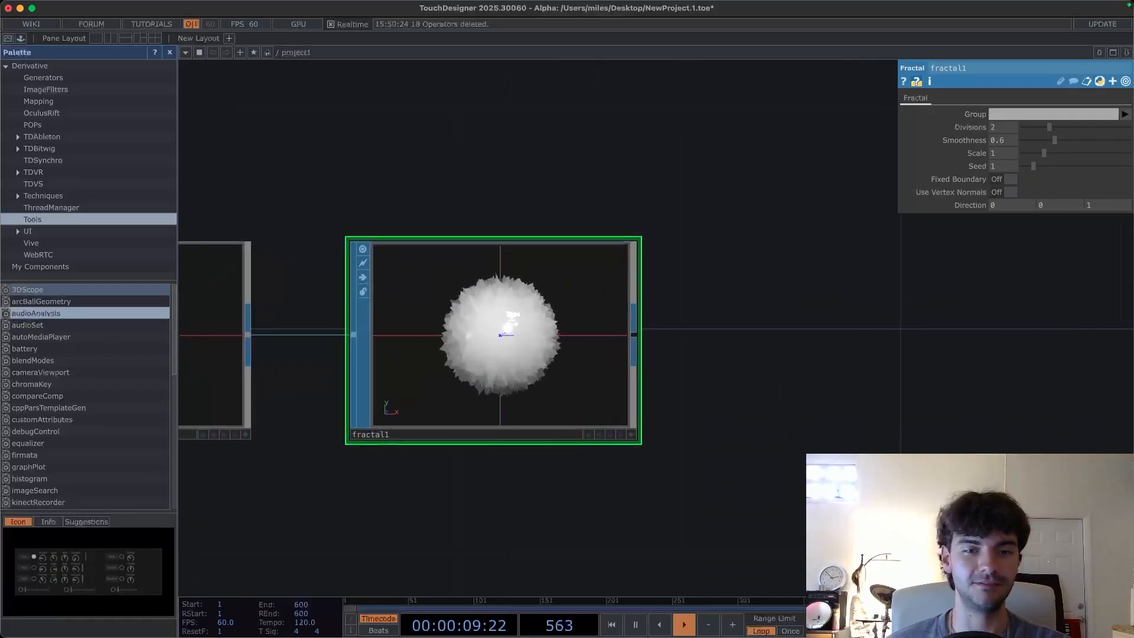
{"action": "scroll", "coordinate": [499, 325], "scroll_direction": "down", "scroll_amount": 3}
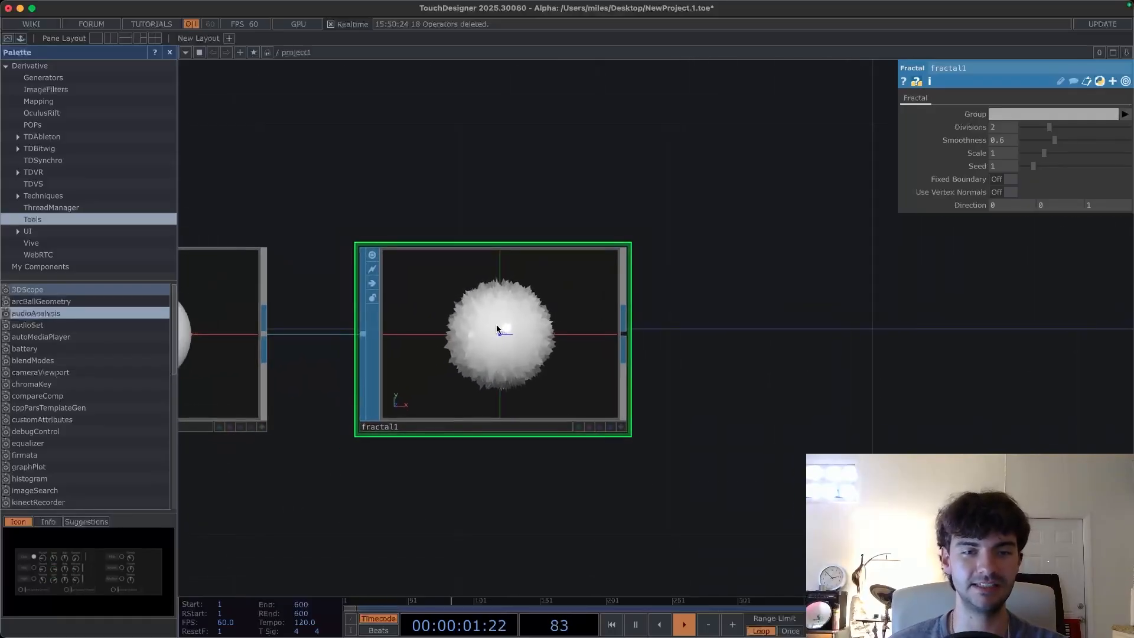
{"action": "left_click_drag", "start_coordinate": [540, 333], "coordinate": [622, 321]}
{"action": "key", "text": "Tab"}
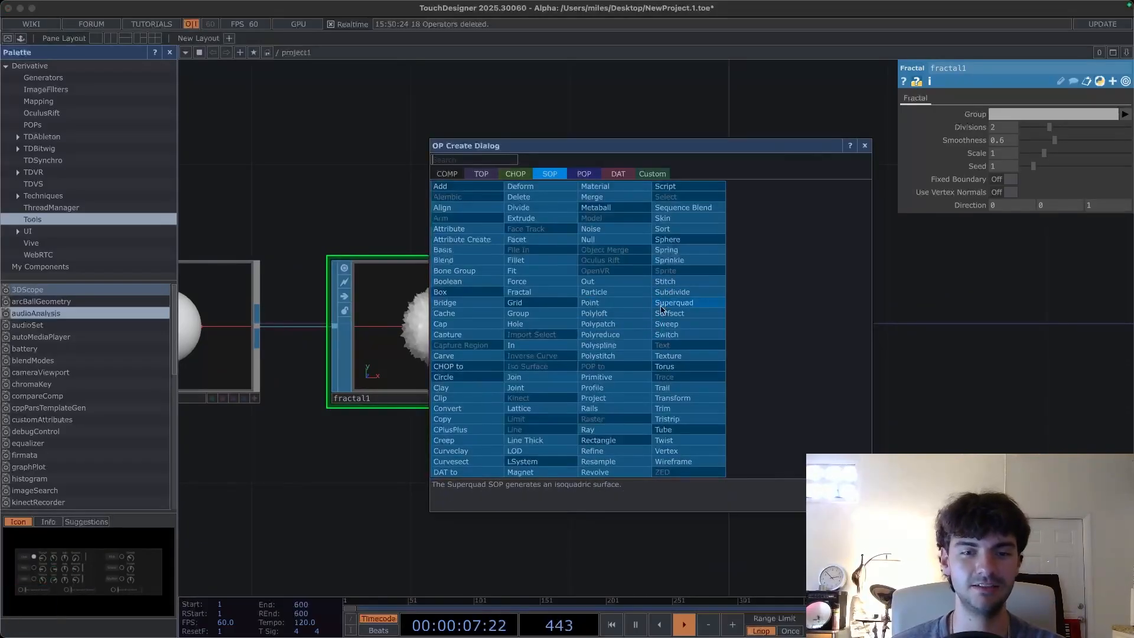
{"action": "left_click", "coordinate": [601, 230]}
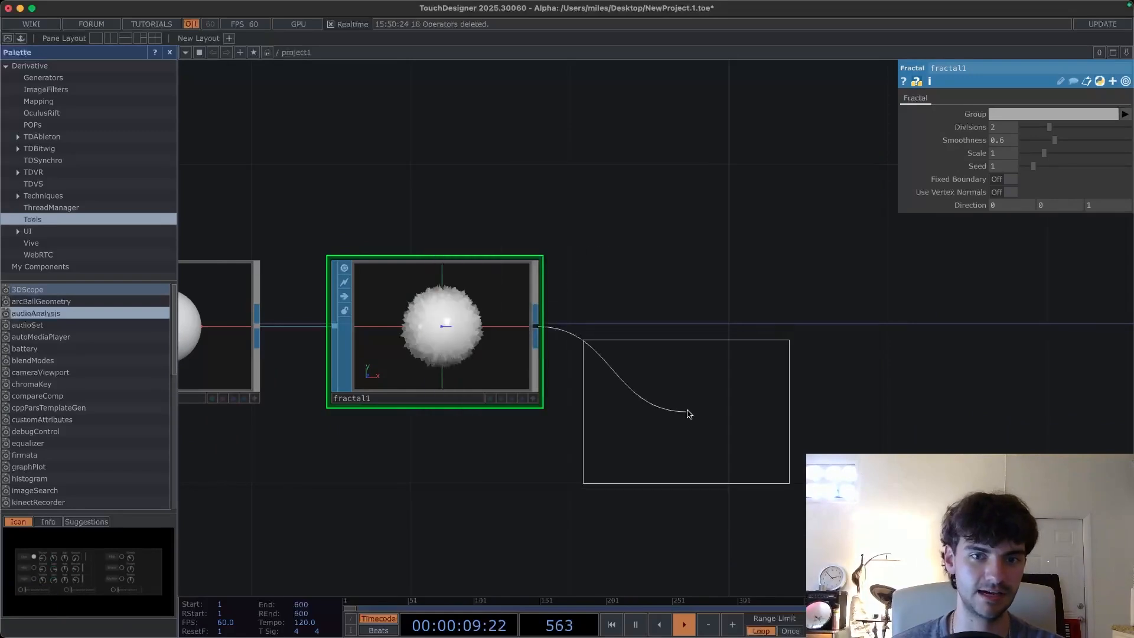
{"action": "left_click", "coordinate": [705, 336]}
- Move the sphere, fractal and noise nodes closer together in one row
{"action": "scroll", "coordinate": [557, 443], "scroll_direction": "down", "scroll_amount": 3}
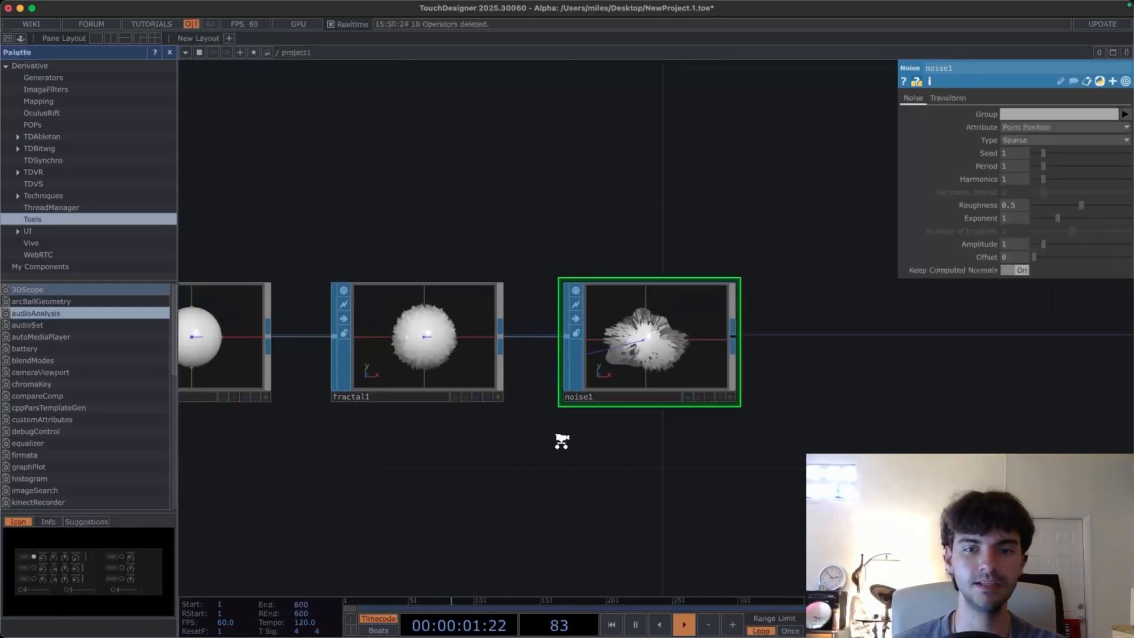
{"action": "left_click_drag", "start_coordinate": [456, 460], "coordinate": [606, 446]}
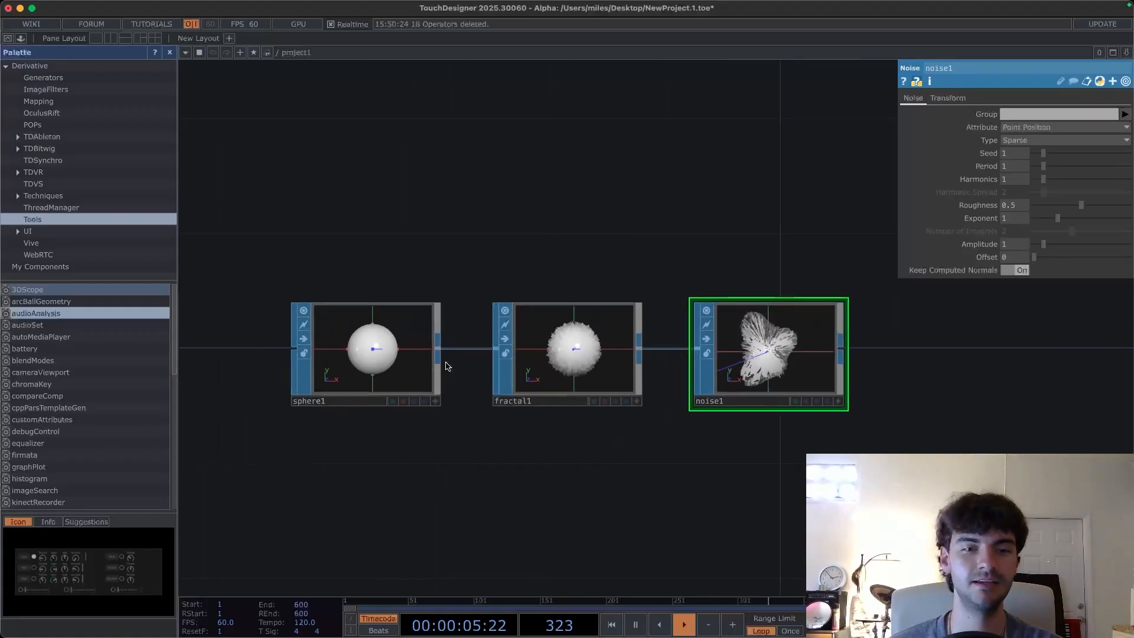
{"action": "left_click_drag", "start_coordinate": [376, 365], "coordinate": [347, 365]}
{"action": "left_click_drag", "start_coordinate": [546, 361], "coordinate": [489, 359]}
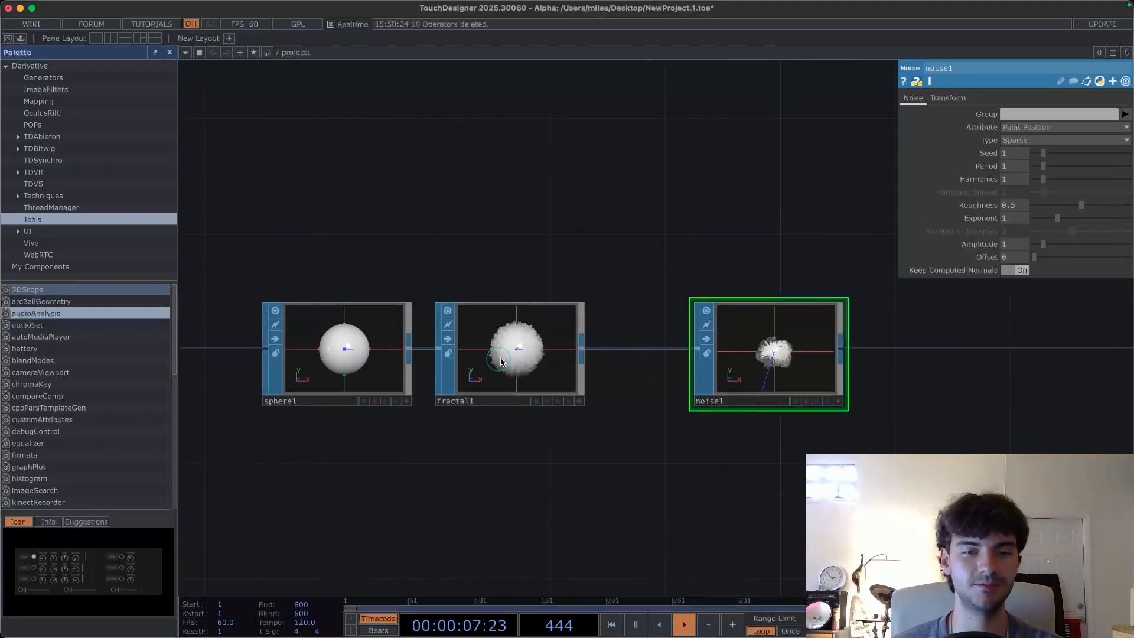
{"action": "left_click_drag", "start_coordinate": [755, 359], "coordinate": [669, 359]}
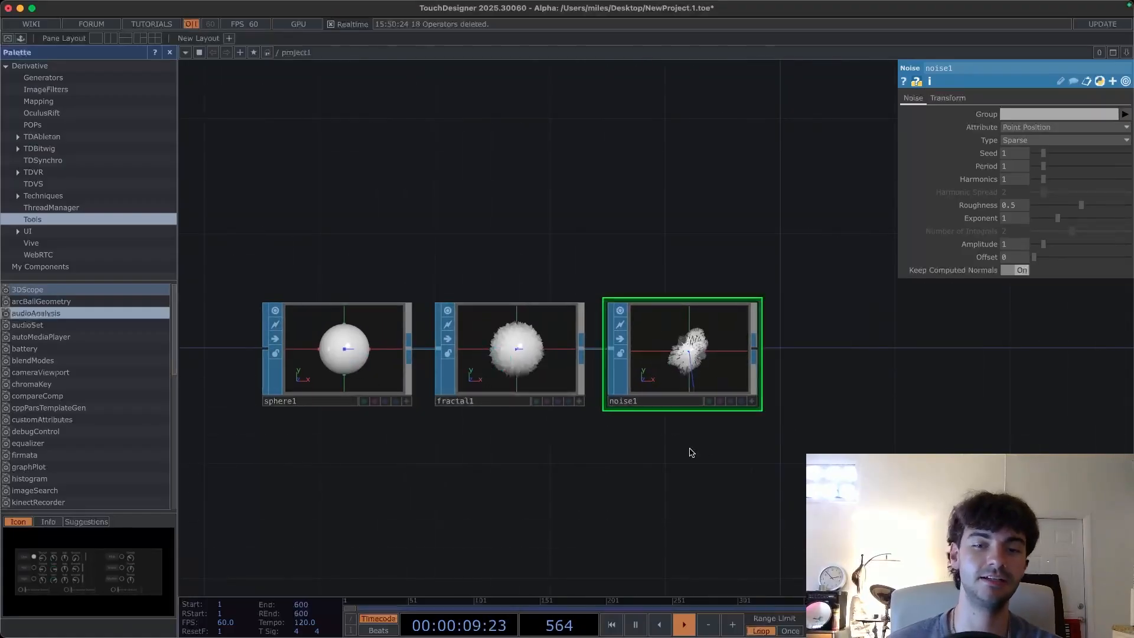
- Add a Geometry COMP wired to the noise node's output
{"action": "left_click_drag", "start_coordinate": [635, 435], "coordinate": [597, 434]}
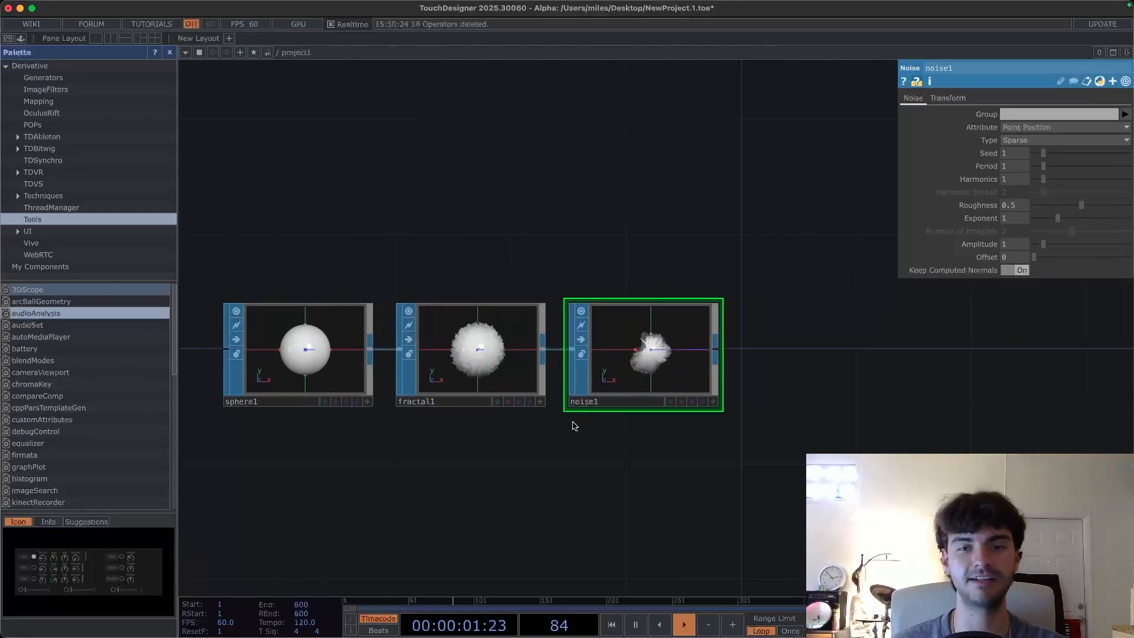
{"action": "left_click_drag", "start_coordinate": [743, 459], "coordinate": [614, 440]}
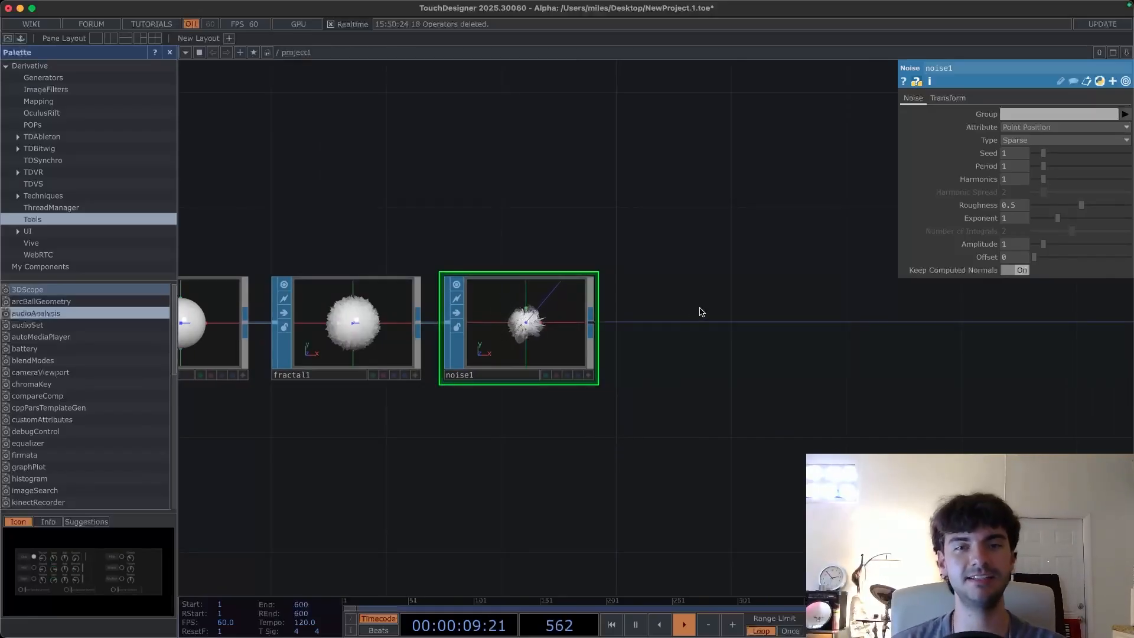
{"action": "left_click_drag", "start_coordinate": [701, 312], "coordinate": [681, 325]}
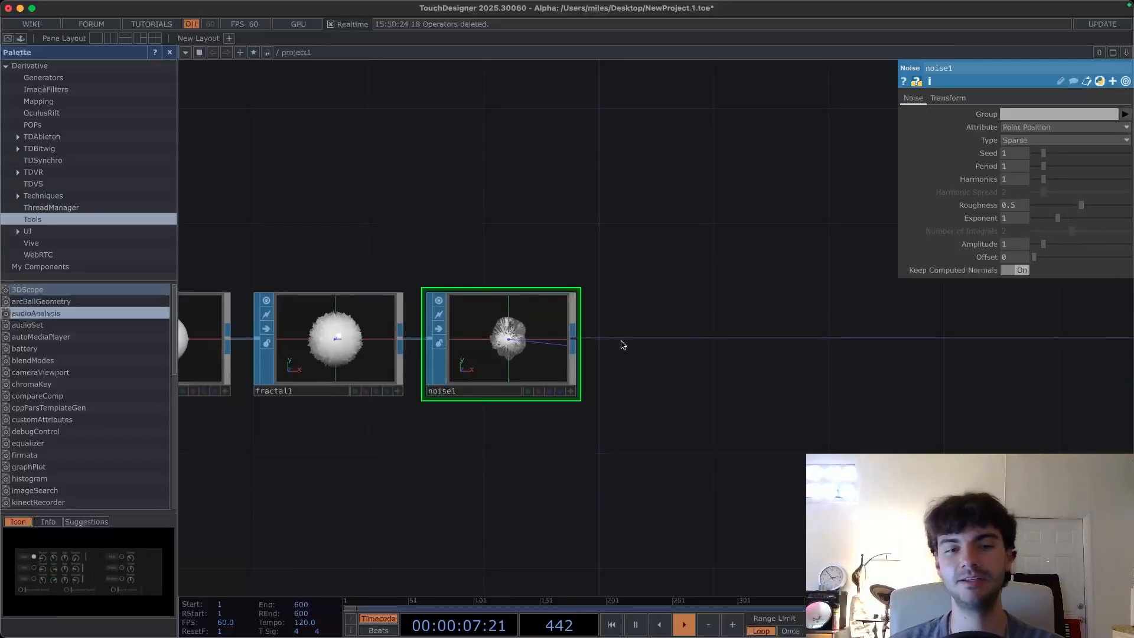
{"action": "left_click_drag", "start_coordinate": [575, 341], "coordinate": [627, 335]}
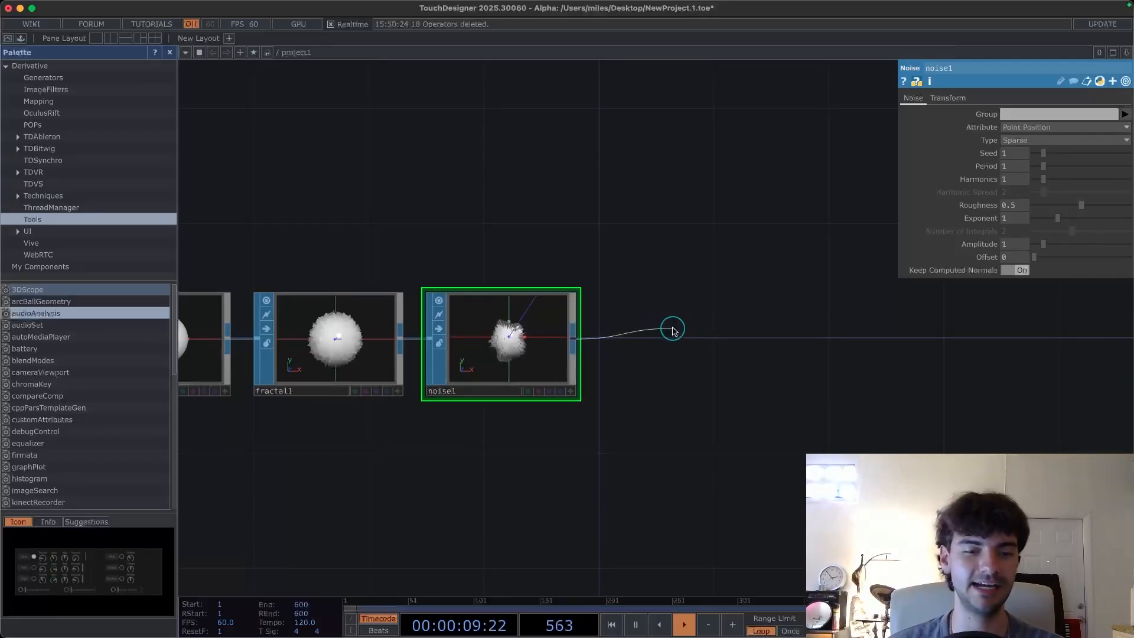
{"action": "key", "text": "Tab"}
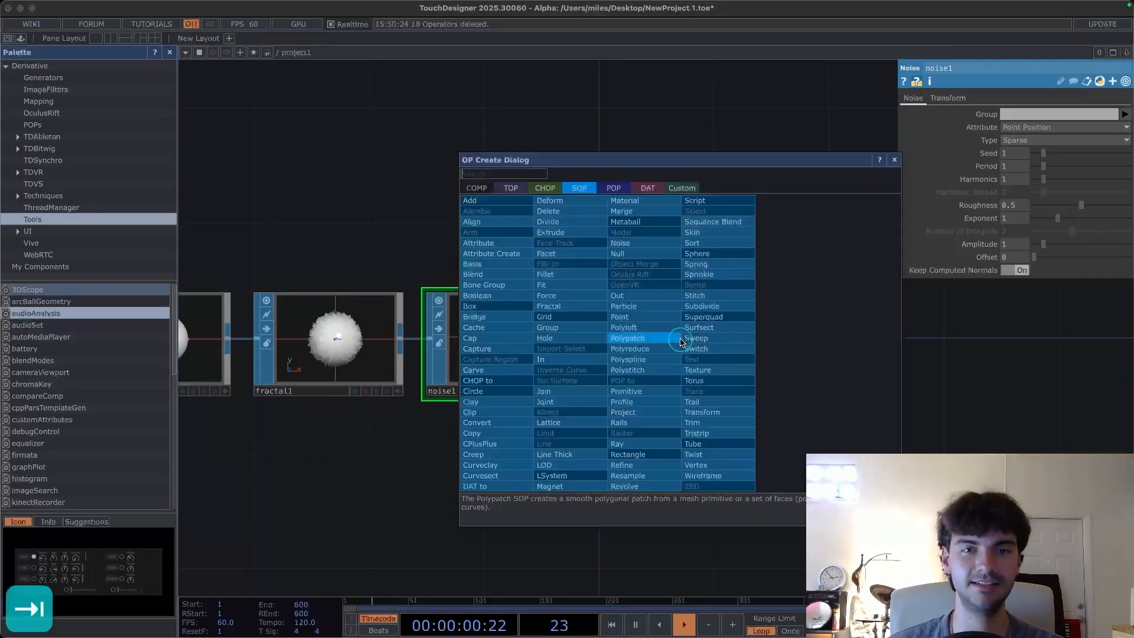
{"action": "left_click", "coordinate": [477, 187]}
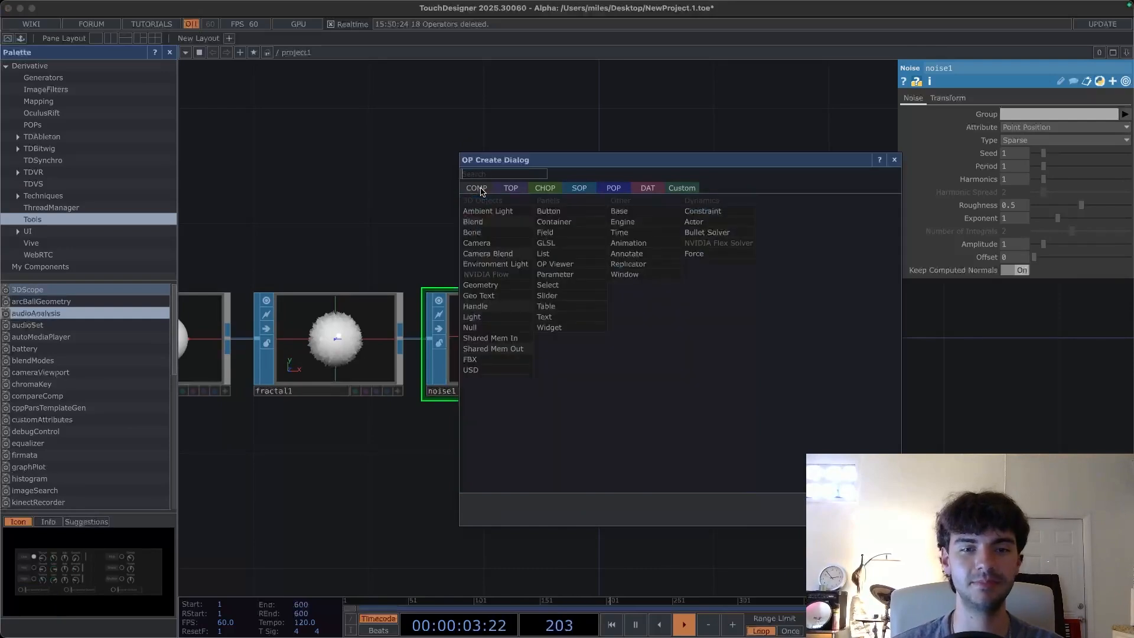
{"action": "left_click", "coordinate": [494, 287]}
{"action": "left_click", "coordinate": [735, 338]}
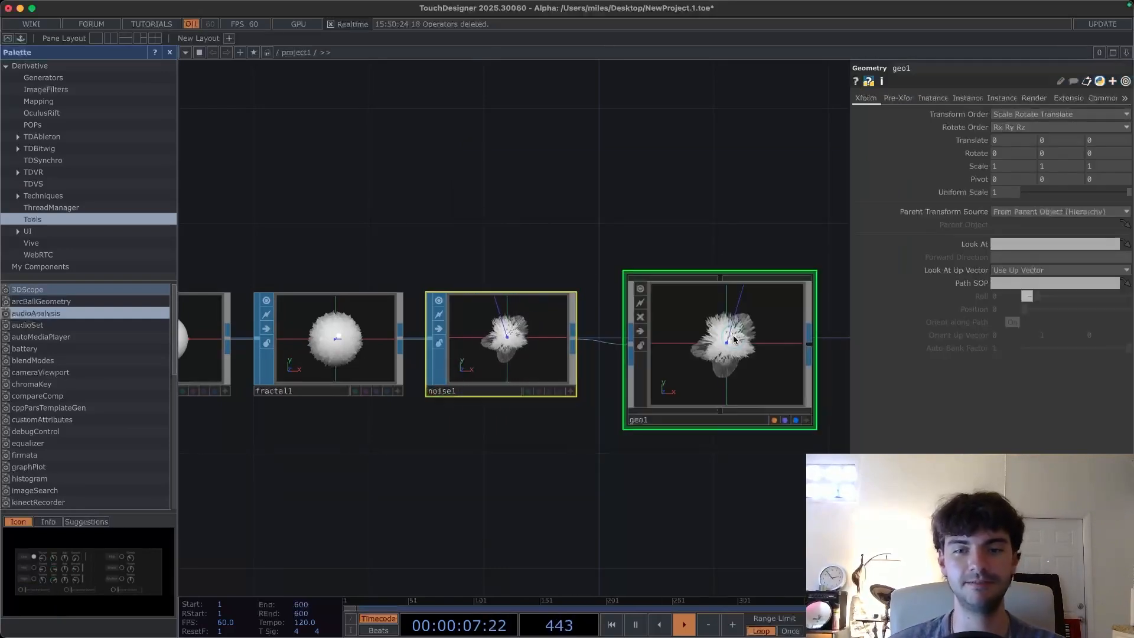
- Add a Render TOP below and to the right of the Geometry COMP
{"action": "left_click_drag", "start_coordinate": [680, 461], "coordinate": [516, 345]}
{"action": "scroll", "coordinate": [508, 467], "scroll_direction": "down", "scroll_amount": 1}
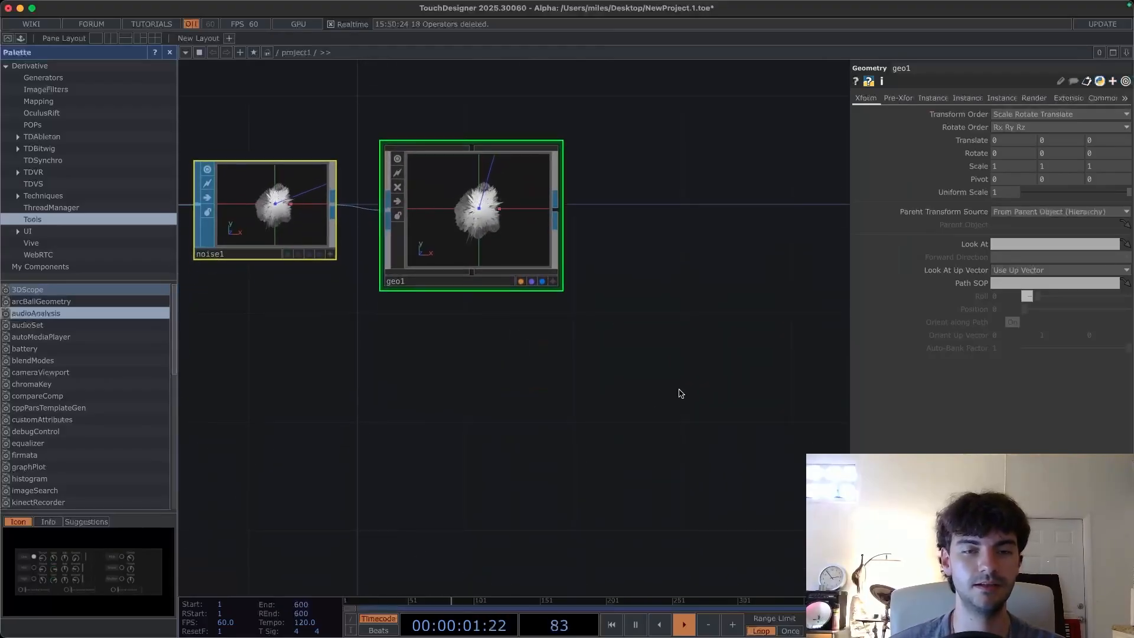
{"action": "left_click_drag", "start_coordinate": [690, 394], "coordinate": [593, 442]}
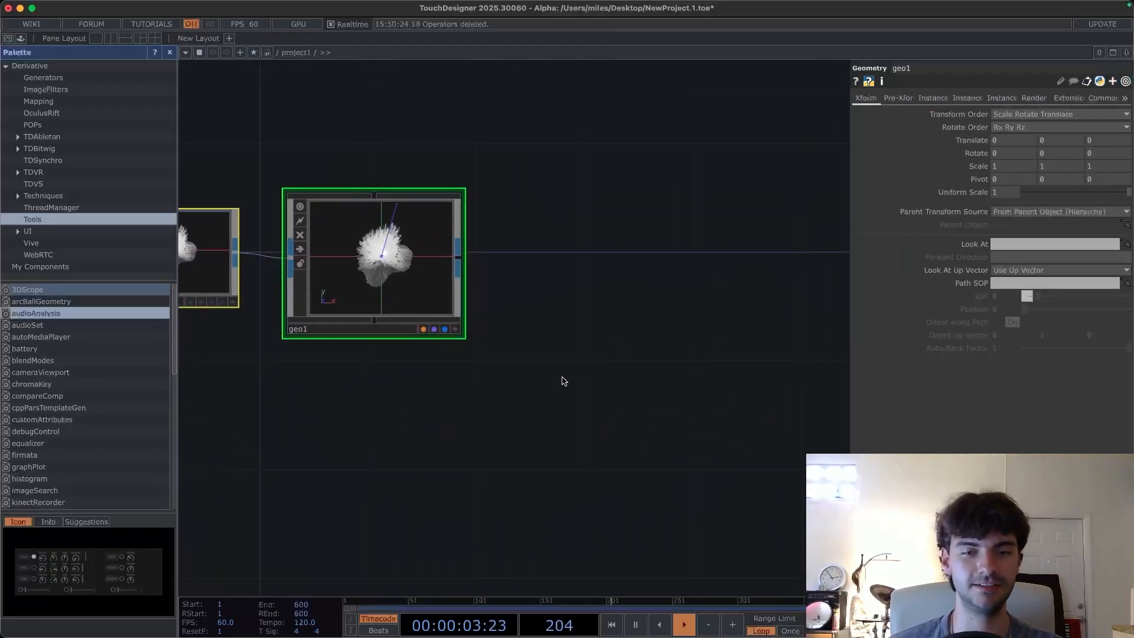
{"action": "key", "text": "Tab"}
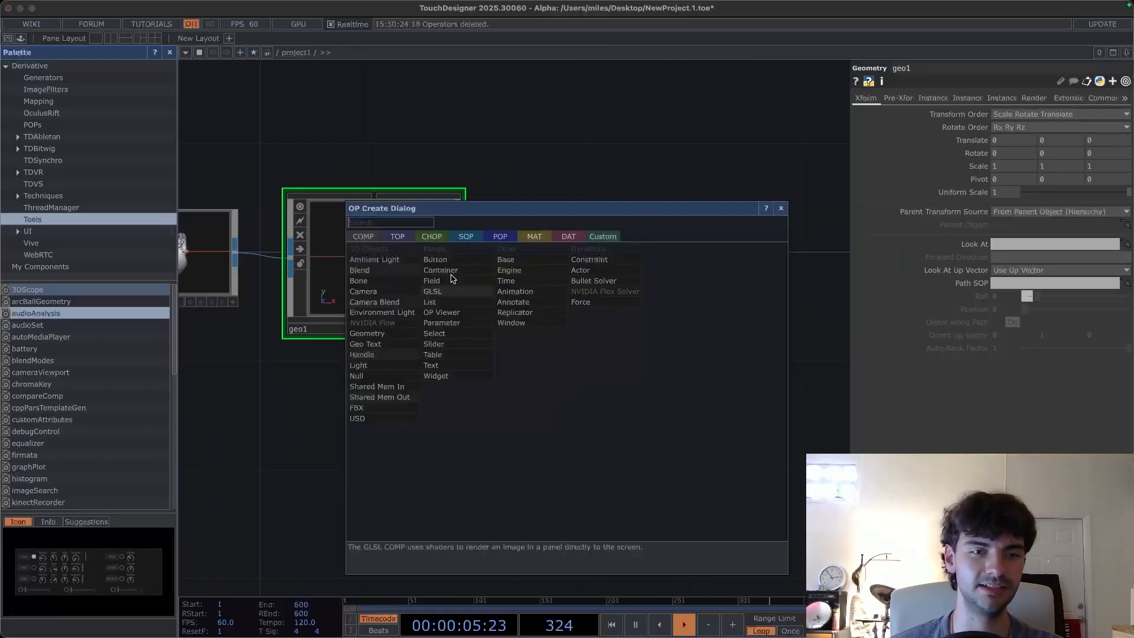
{"action": "left_click", "coordinate": [398, 236]}
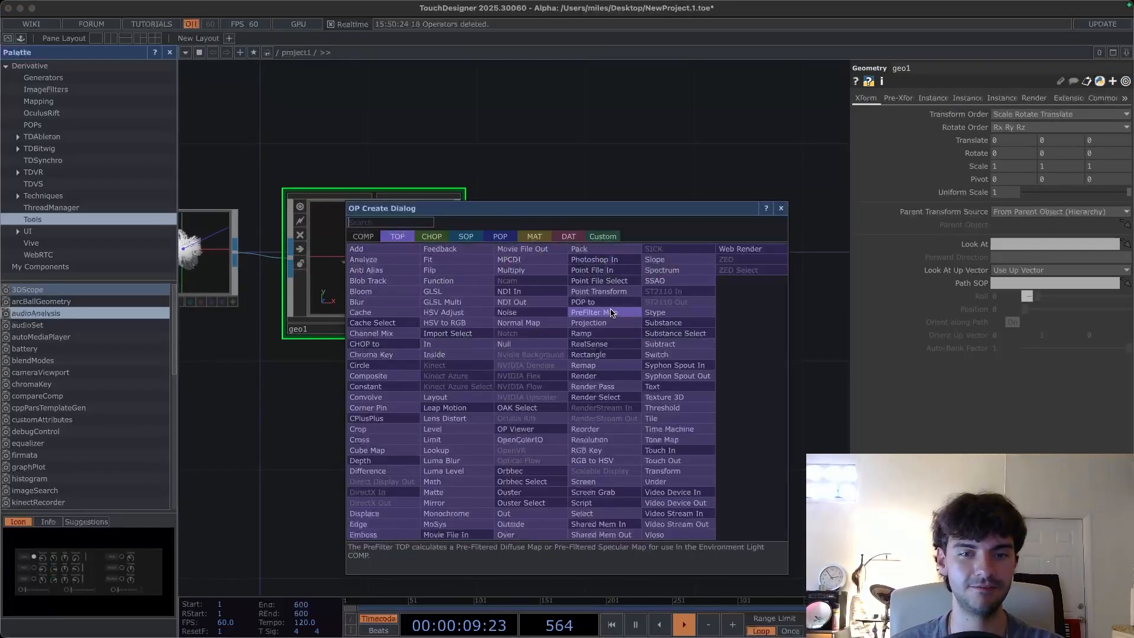
{"action": "left_click", "coordinate": [603, 380]}
{"action": "left_click", "coordinate": [597, 382]}
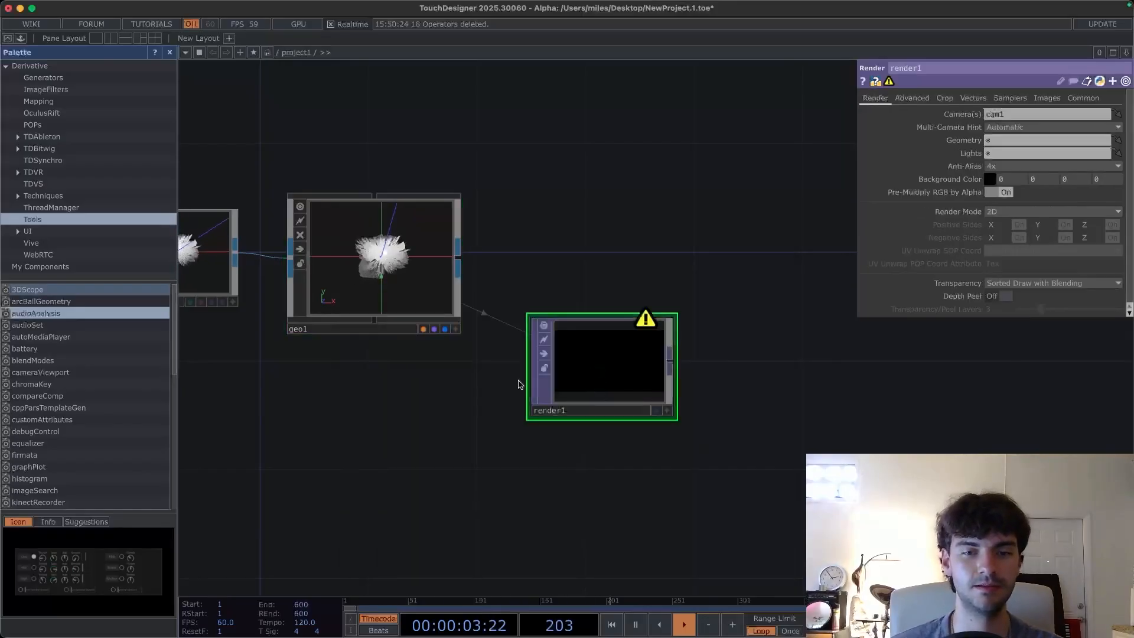
- Add a Light COMP below the Geometry COMP
{"action": "left_click_drag", "start_coordinate": [481, 370], "coordinate": [513, 316]}
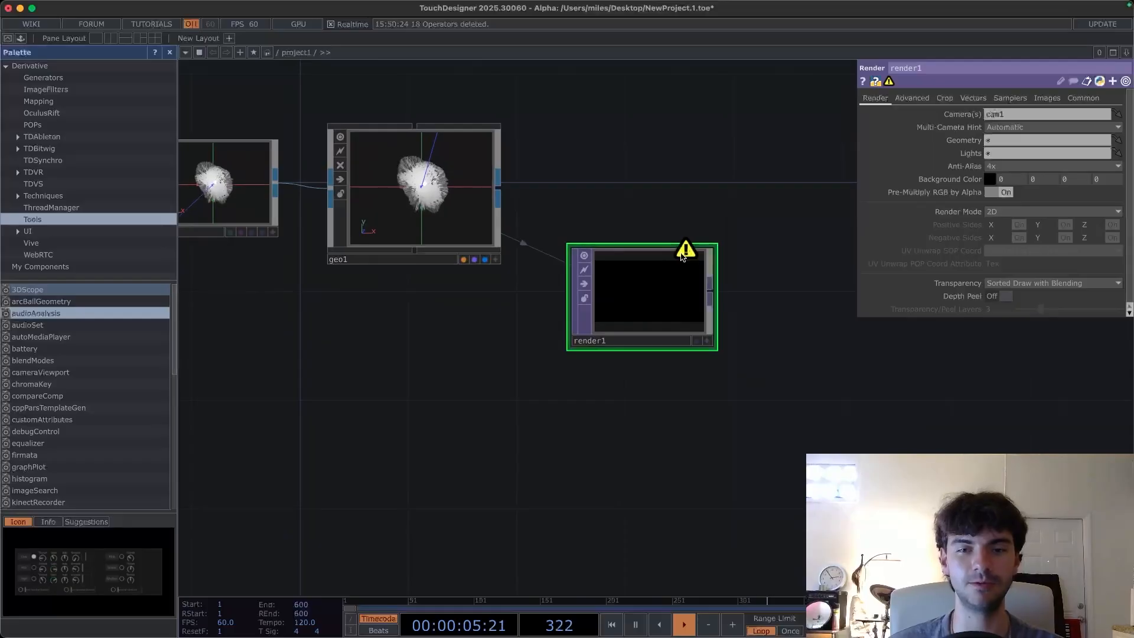
{"action": "left_click_drag", "start_coordinate": [467, 351], "coordinate": [501, 373]}
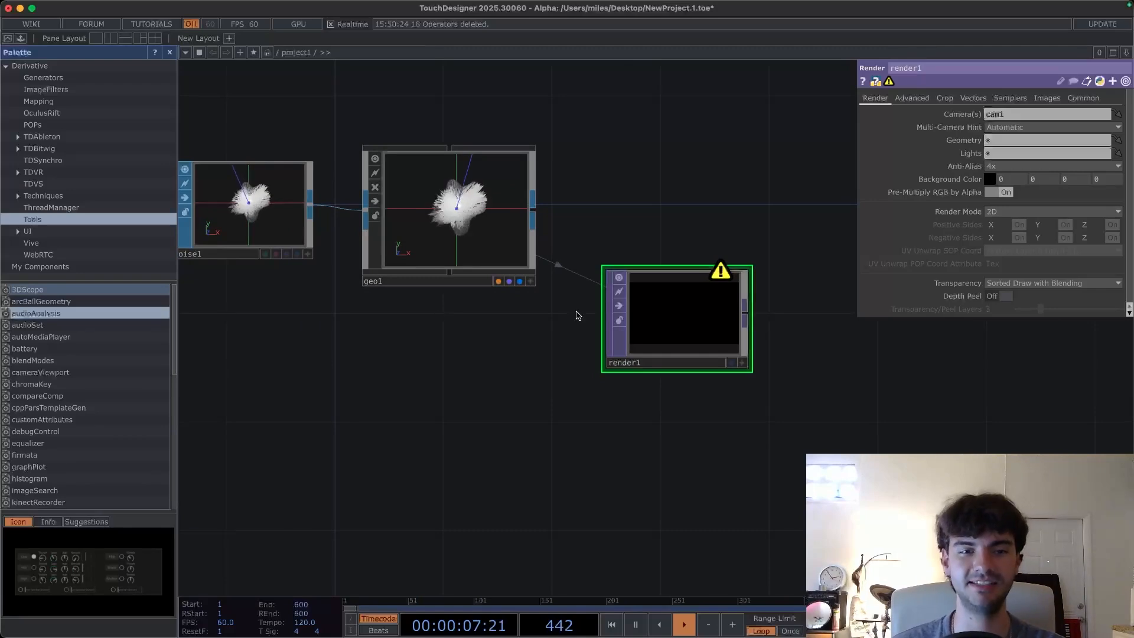
{"action": "key", "text": "Tab"}
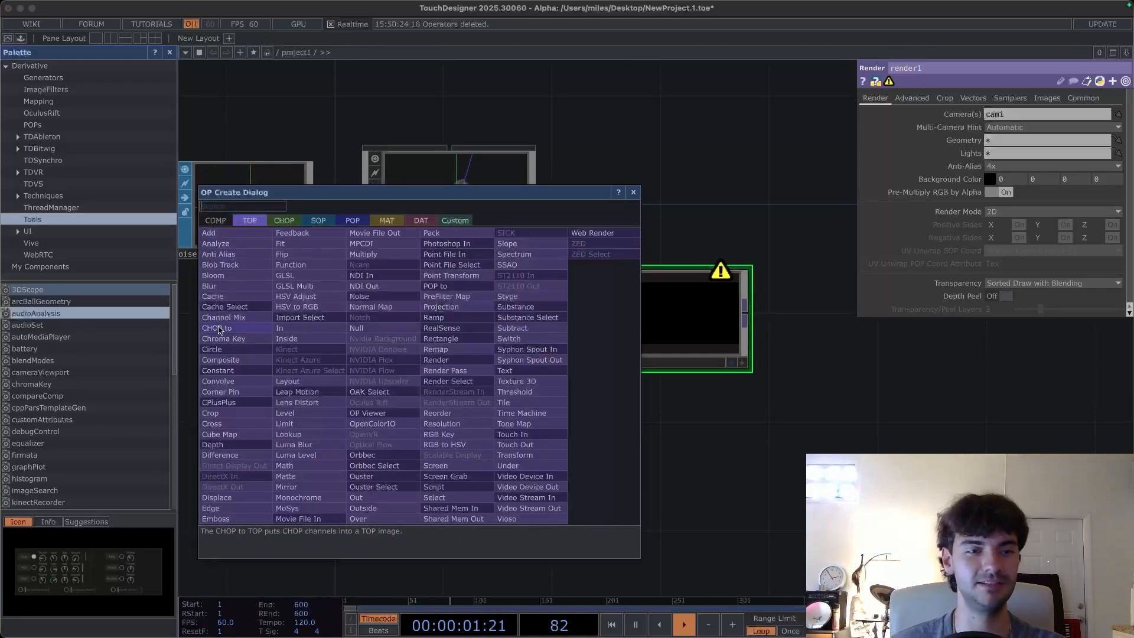
{"action": "left_click", "coordinate": [215, 221]}
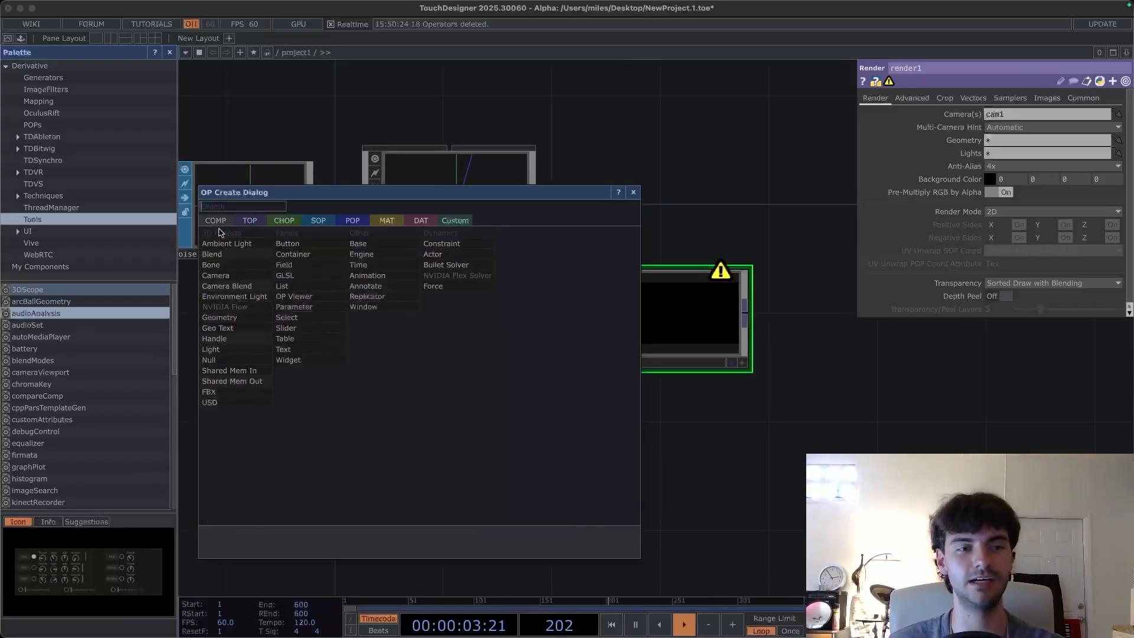
{"action": "left_click", "coordinate": [240, 349]}
{"action": "left_click", "coordinate": [447, 385]}
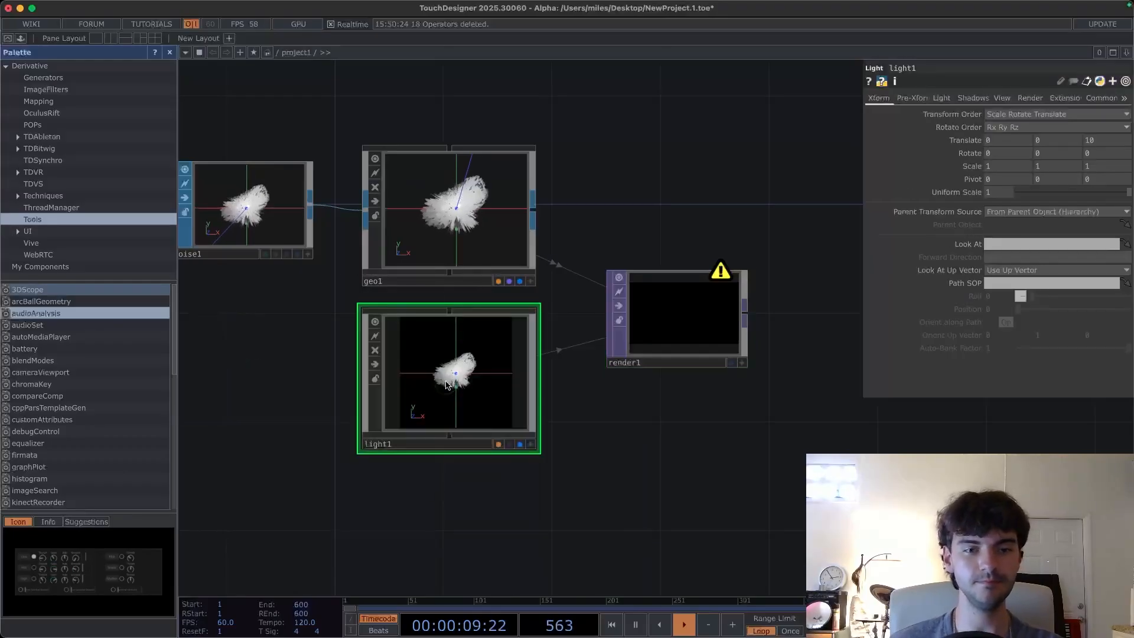
- Add a Camera COMP above the Geometry COMP
{"action": "scroll", "coordinate": [632, 413], "scroll_direction": "right", "scroll_amount": 3}
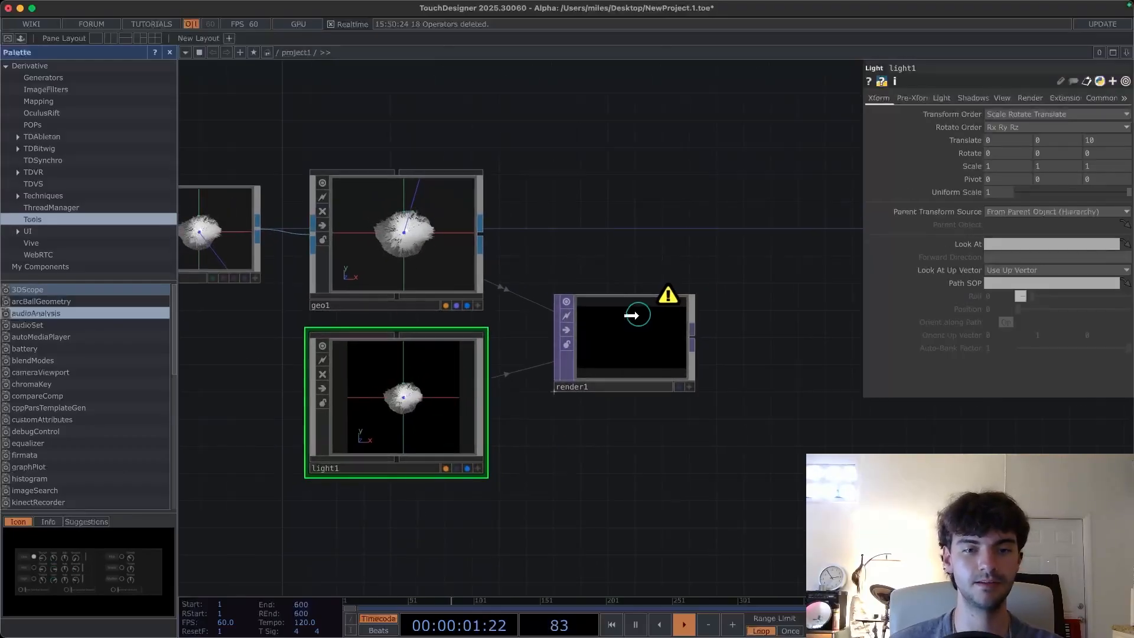
{"action": "left_click_drag", "start_coordinate": [634, 330], "coordinate": [636, 303]}
{"action": "left_click_drag", "start_coordinate": [623, 198], "coordinate": [679, 281]}
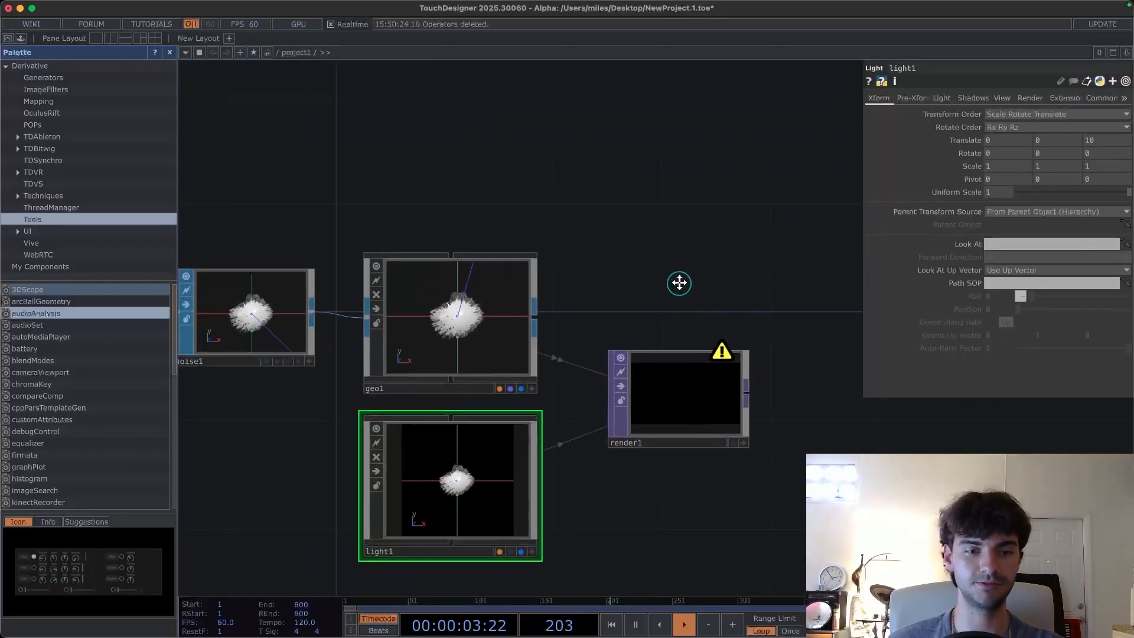
{"action": "key", "text": "Tab"}
{"action": "left_click", "coordinate": [232, 90]}
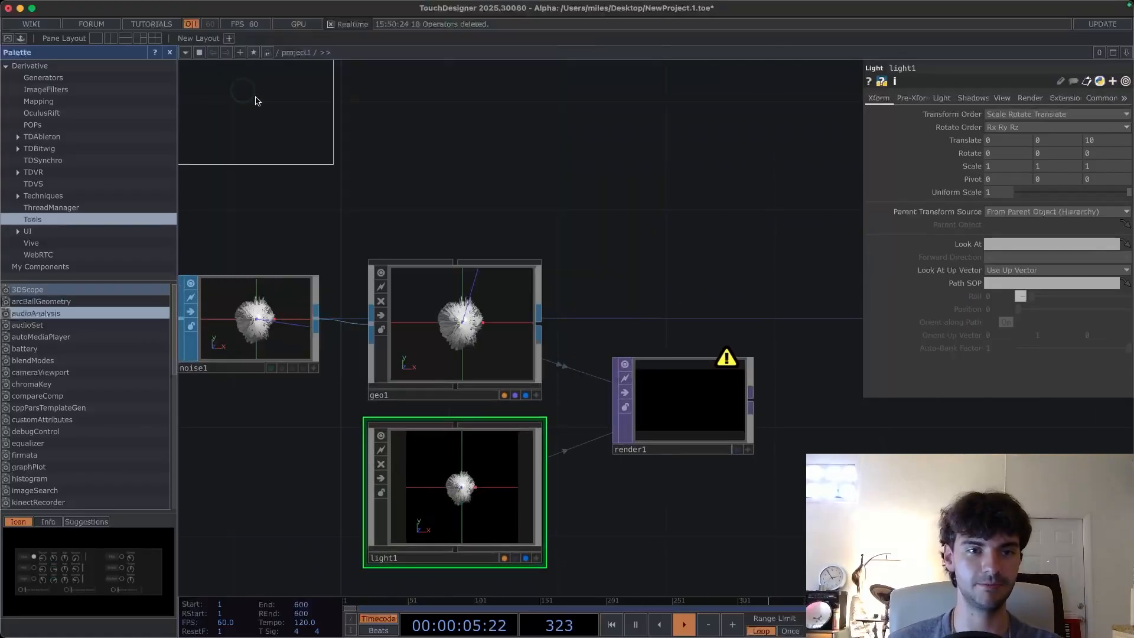
{"action": "left_click", "coordinate": [455, 148]}
{"action": "left_click_drag", "start_coordinate": [630, 236], "coordinate": [573, 206]}
{"action": "left_click_drag", "start_coordinate": [620, 140], "coordinate": [684, 170]}
{"action": "left_click_drag", "start_coordinate": [510, 134], "coordinate": [509, 162]}
{"action": "left_click_drag", "start_coordinate": [638, 170], "coordinate": [628, 168]}
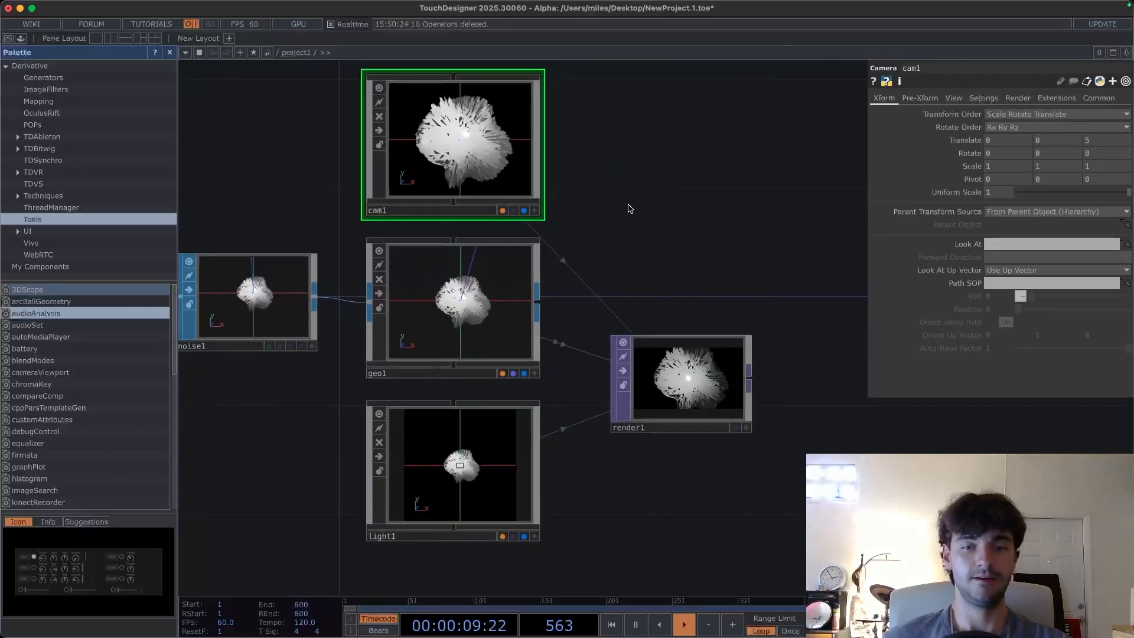
- Inspect the Geometry, Light and Camera components' parameters
{"action": "left_click_drag", "start_coordinate": [682, 429], "coordinate": [682, 344]}
{"action": "left_click_drag", "start_coordinate": [682, 388], "coordinate": [637, 401]}
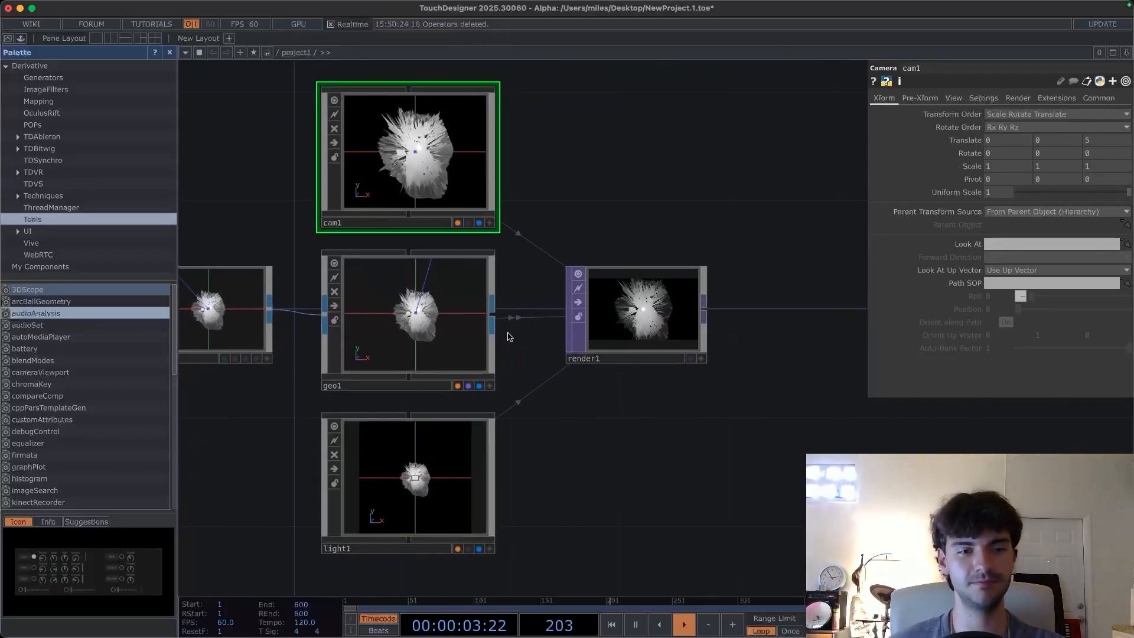
{"action": "left_click", "coordinate": [428, 337]}
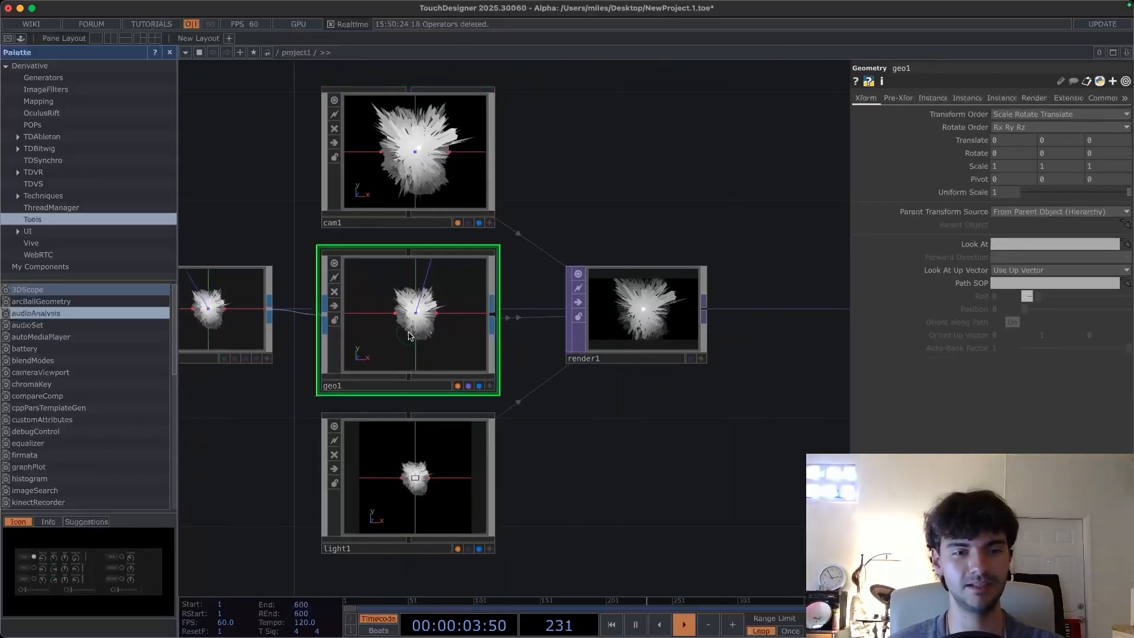
{"action": "left_click", "coordinate": [415, 478]}
{"action": "left_click", "coordinate": [409, 131]}
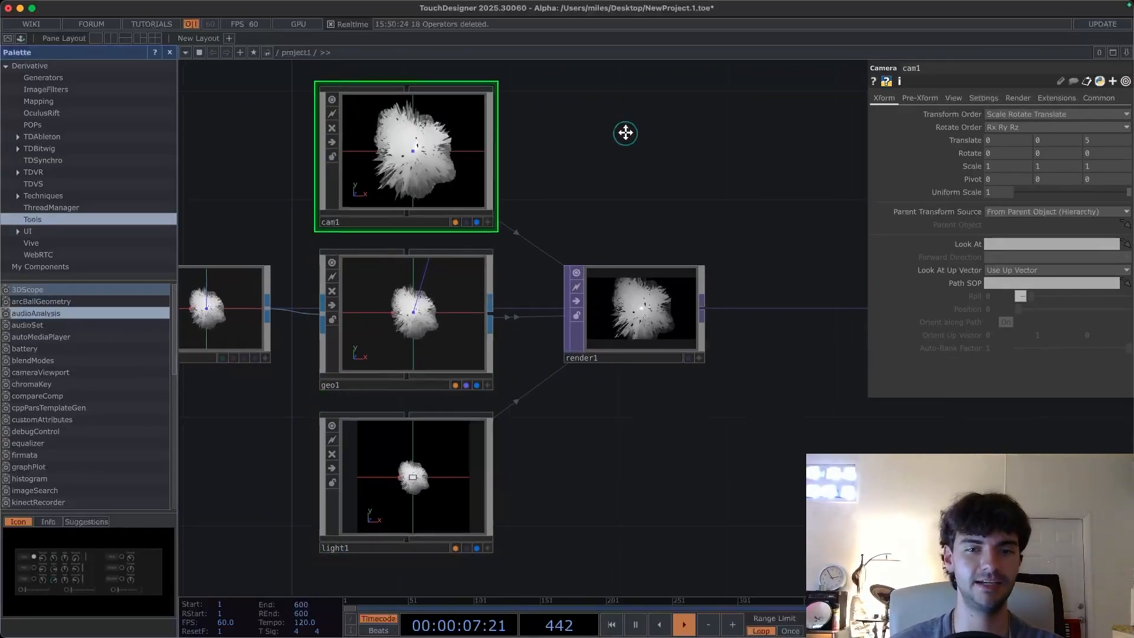
- Toggle the Render TOP's display as the network background on and off to preview the render
{"action": "scroll", "coordinate": [589, 204], "scroll_direction": "right", "scroll_amount": 3}
{"action": "left_click", "coordinate": [655, 349]}
{"action": "scroll", "coordinate": [650, 353], "scroll_direction": "right", "scroll_amount": 2}
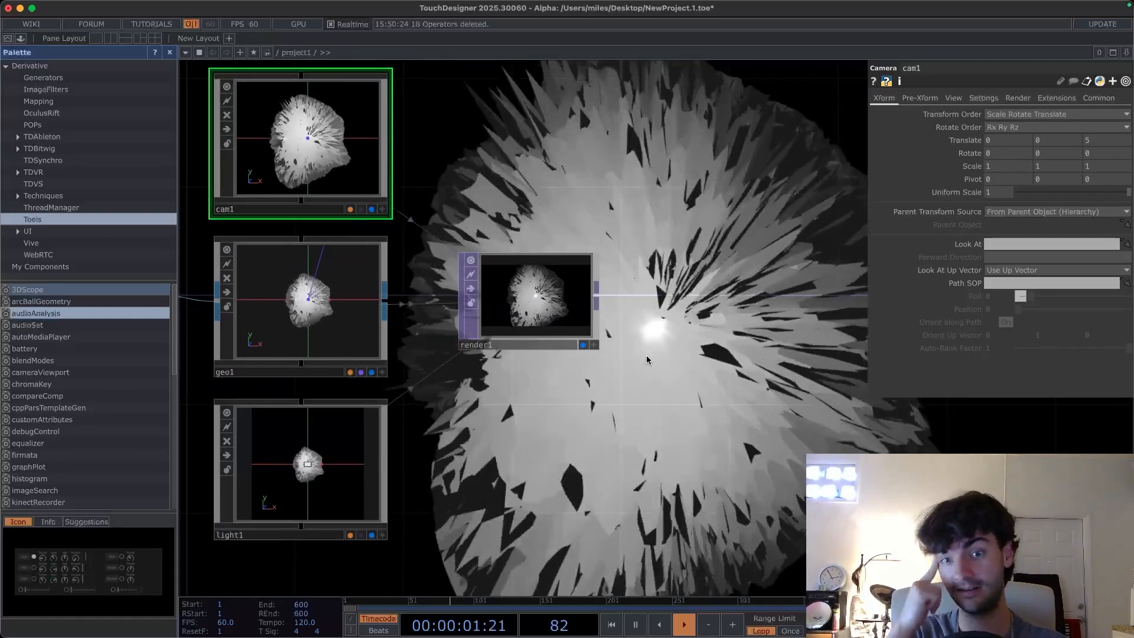
{"action": "left_click_drag", "start_coordinate": [632, 286], "coordinate": [599, 297]}
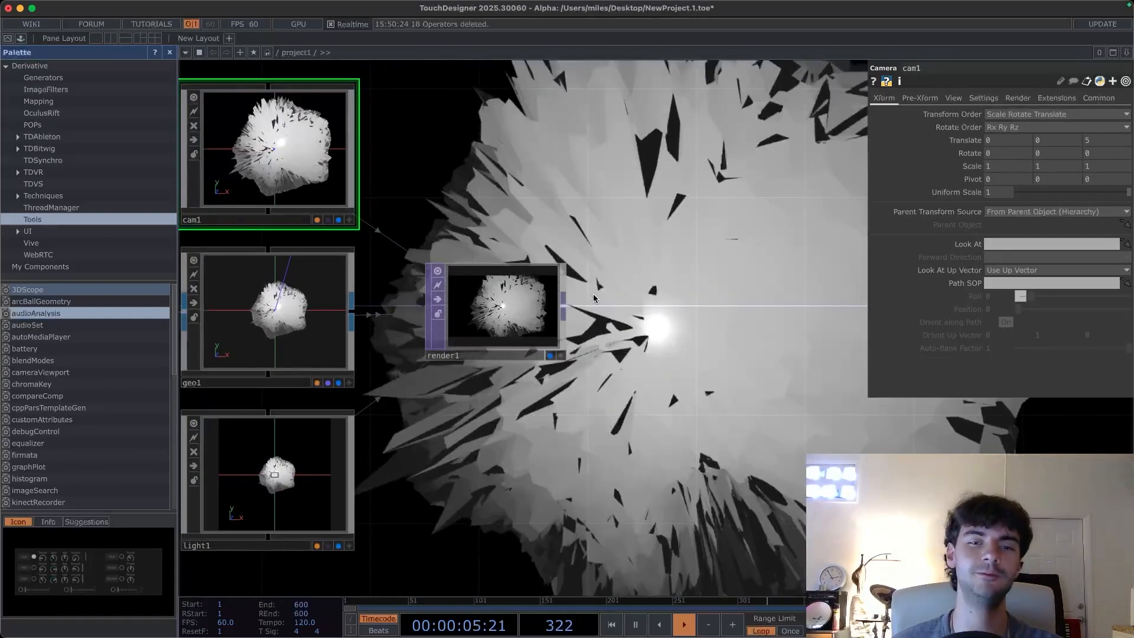
{"action": "left_click", "coordinate": [553, 355]}
{"action": "scroll", "coordinate": [571, 468], "scroll_direction": "down", "scroll_amount": 2}
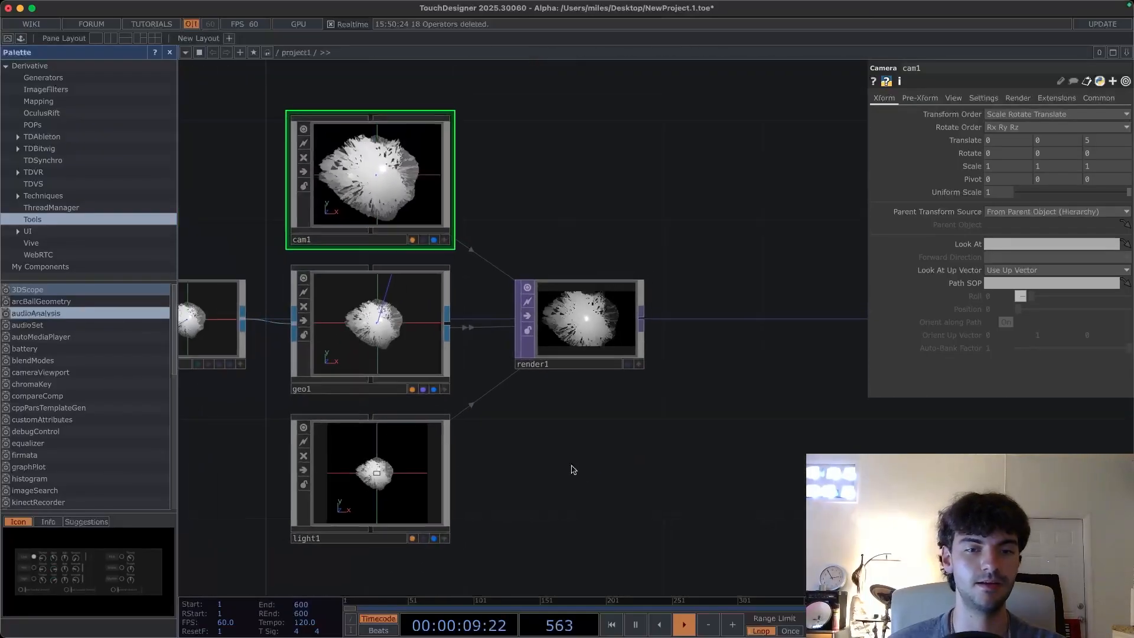
{"action": "left_click", "coordinate": [620, 365]}
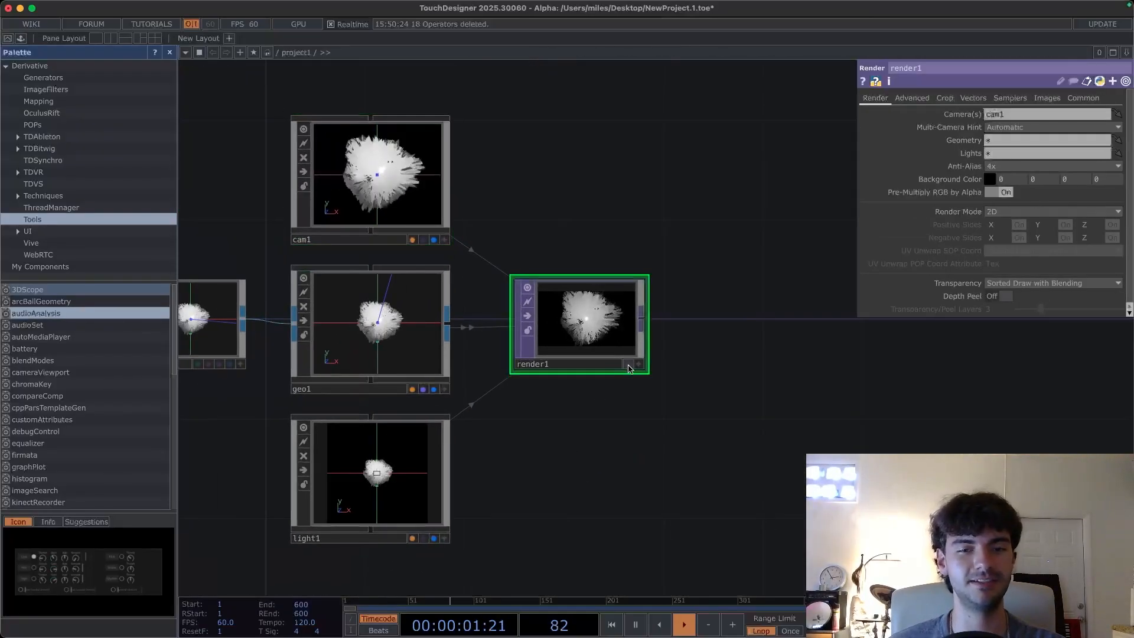
{"action": "left_click", "coordinate": [629, 365]}
{"action": "left_click_drag", "start_coordinate": [585, 396], "coordinate": [525, 378]}
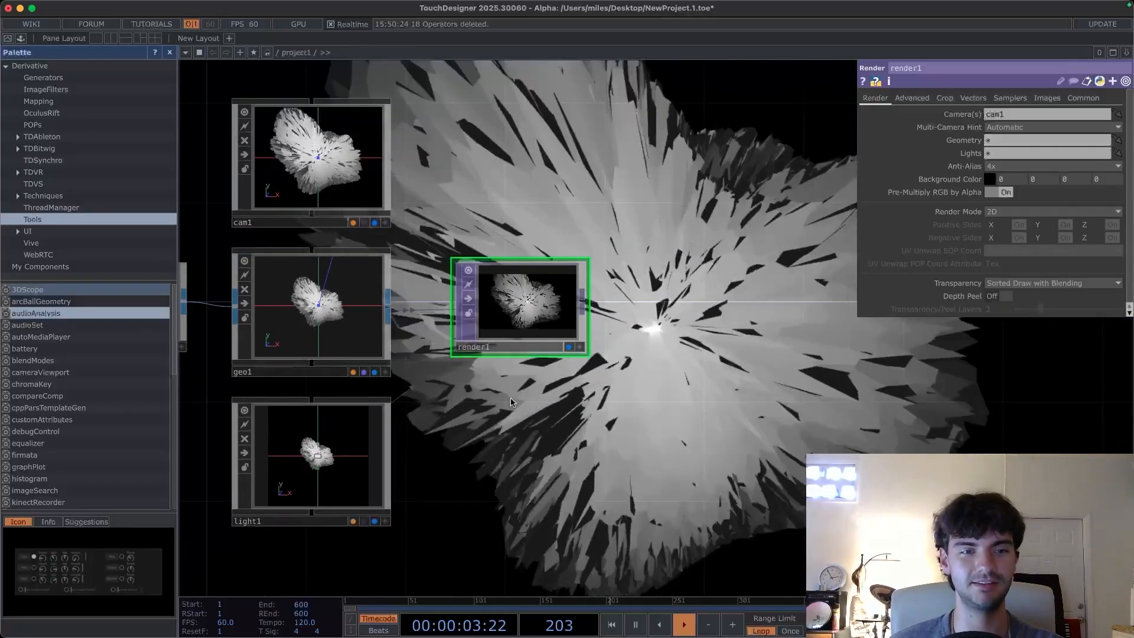
{"action": "scroll", "coordinate": [413, 366], "scroll_direction": "left", "scroll_amount": 5}
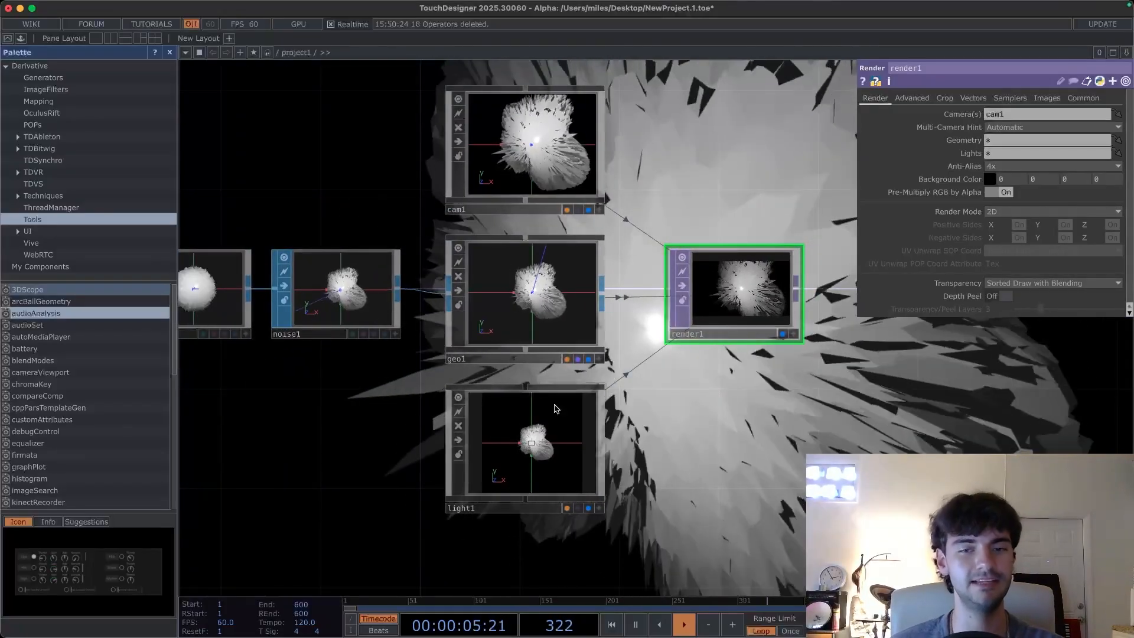
{"action": "scroll", "coordinate": [591, 331], "scroll_direction": "right", "scroll_amount": 5}
{"action": "scroll", "coordinate": [591, 331], "scroll_direction": "down", "scroll_amount": 3}
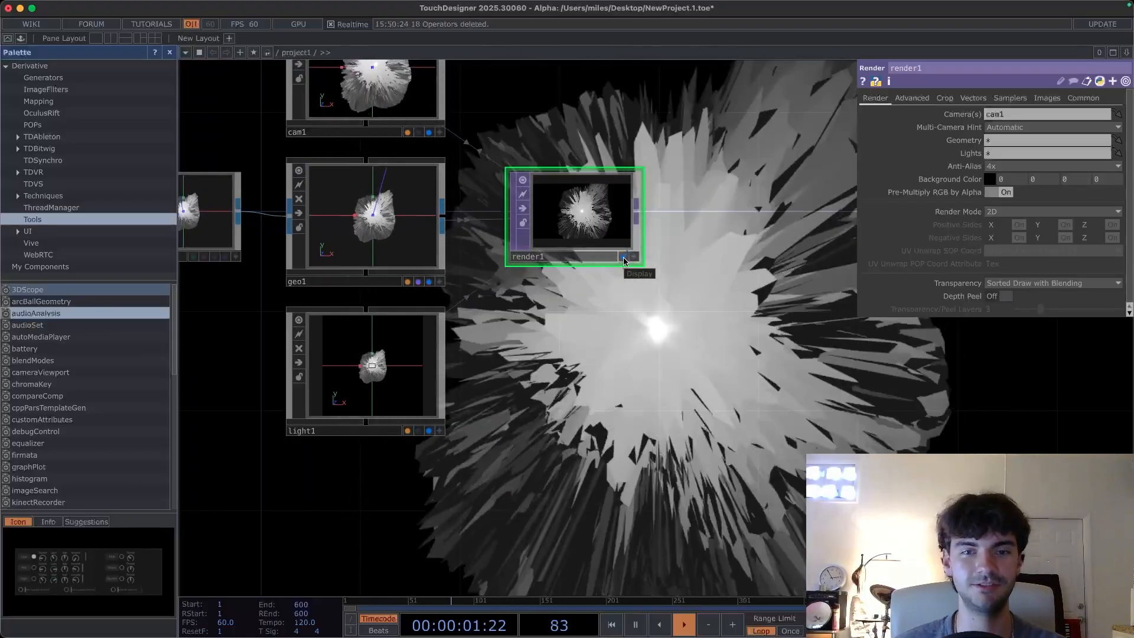
{"action": "left_click", "coordinate": [624, 258]}
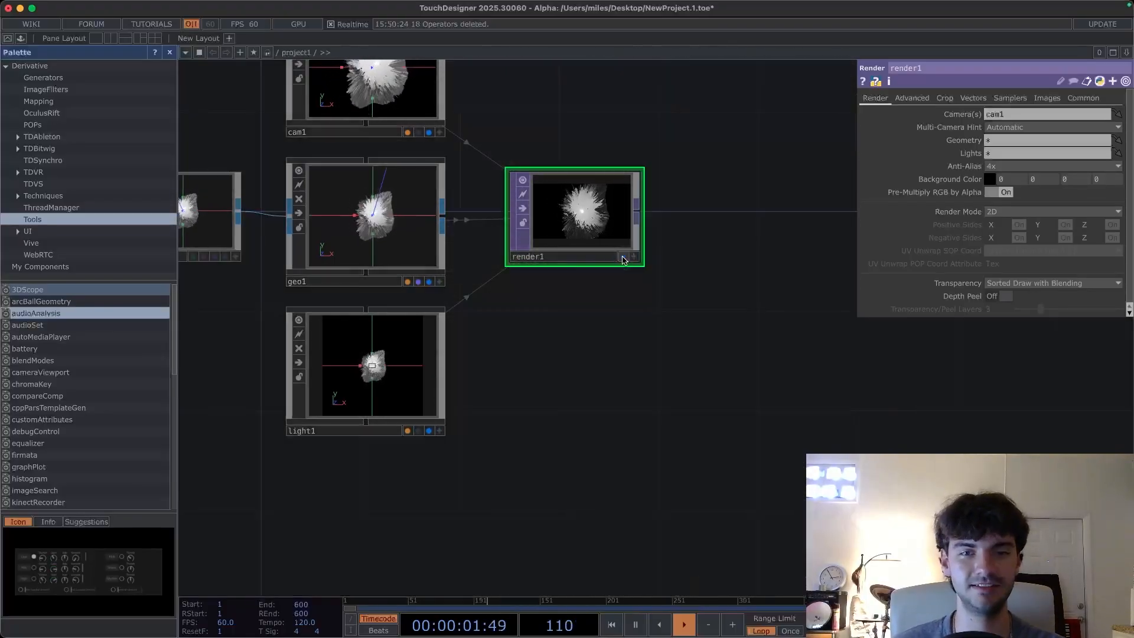
- Add a Line MAT below the Render TOP
{"action": "double_click", "coordinate": [570, 372]}
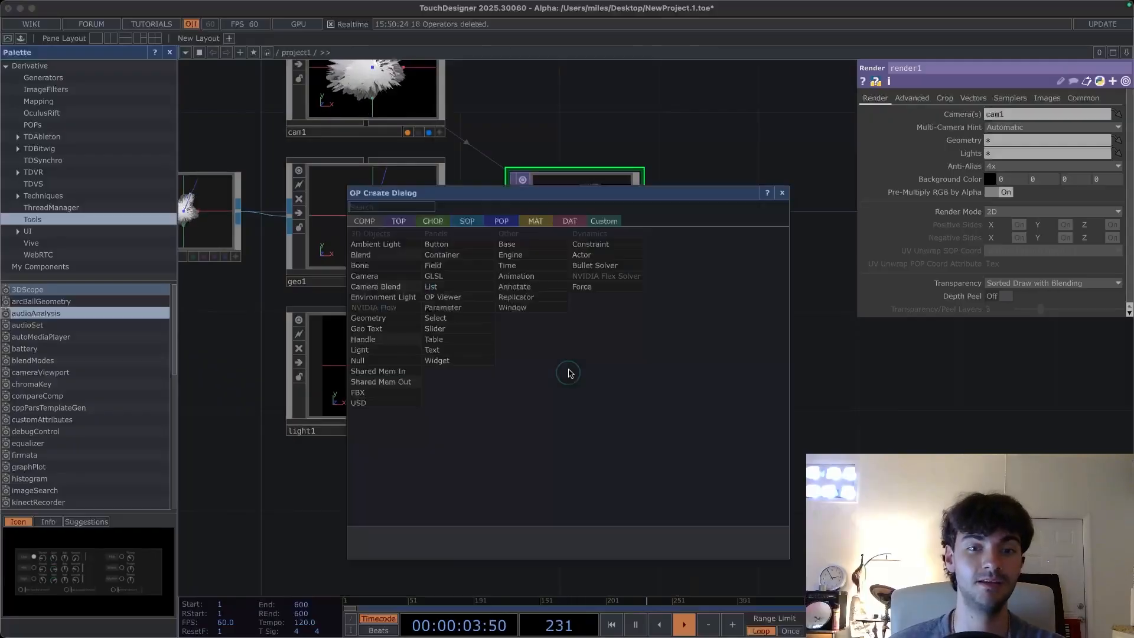
{"action": "left_click", "coordinate": [535, 223]}
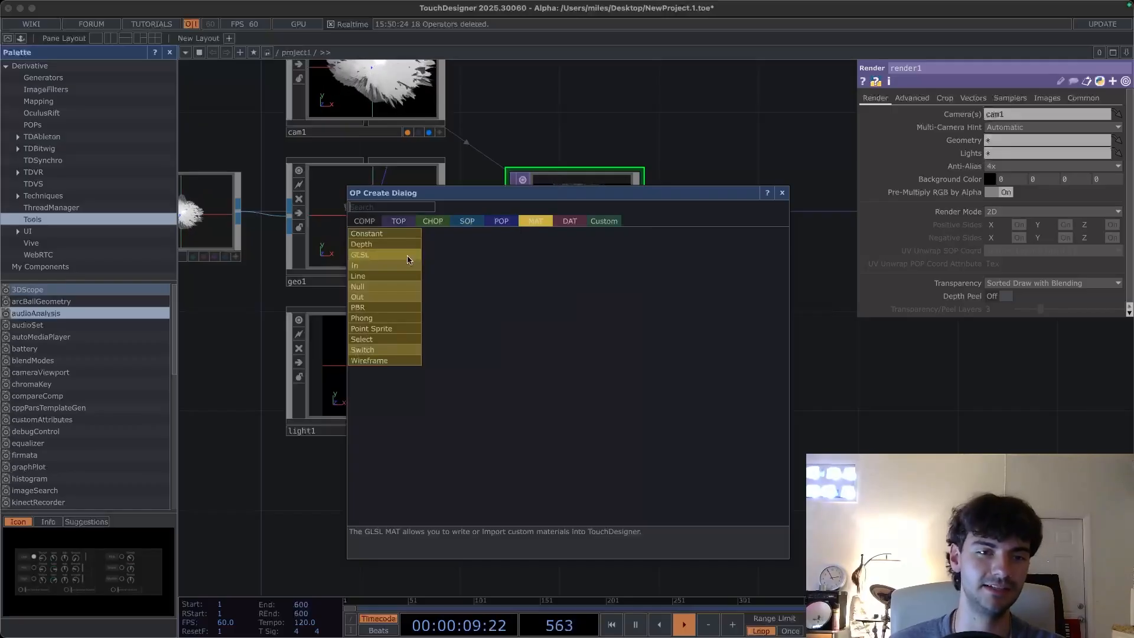
{"action": "left_click", "coordinate": [374, 281]}
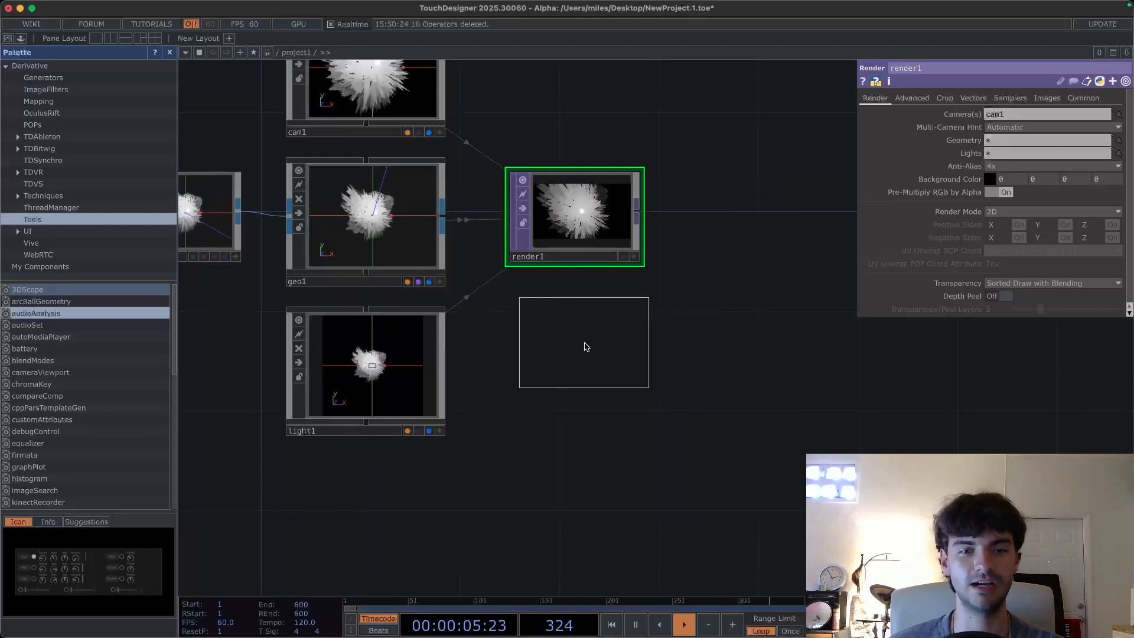
{"action": "left_click", "coordinate": [574, 360]}
- Drop the Line MAT onto the Geometry COMP as its material
{"action": "scroll", "coordinate": [650, 354], "scroll_direction": "right", "scroll_amount": 2}
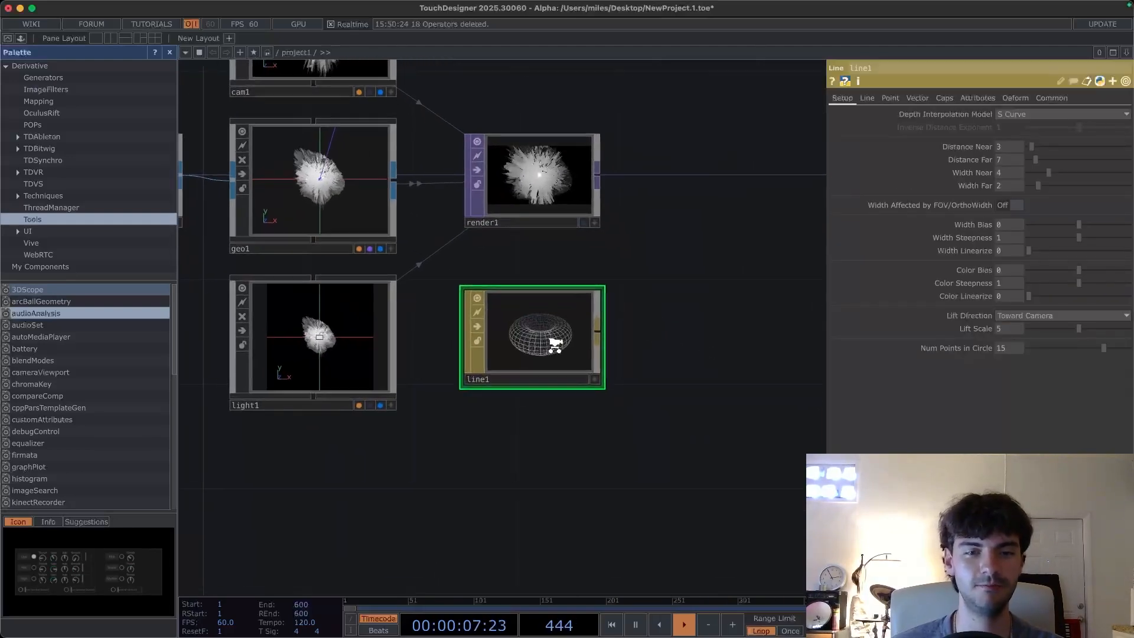
{"action": "scroll", "coordinate": [555, 349], "scroll_direction": "up", "scroll_amount": 5}
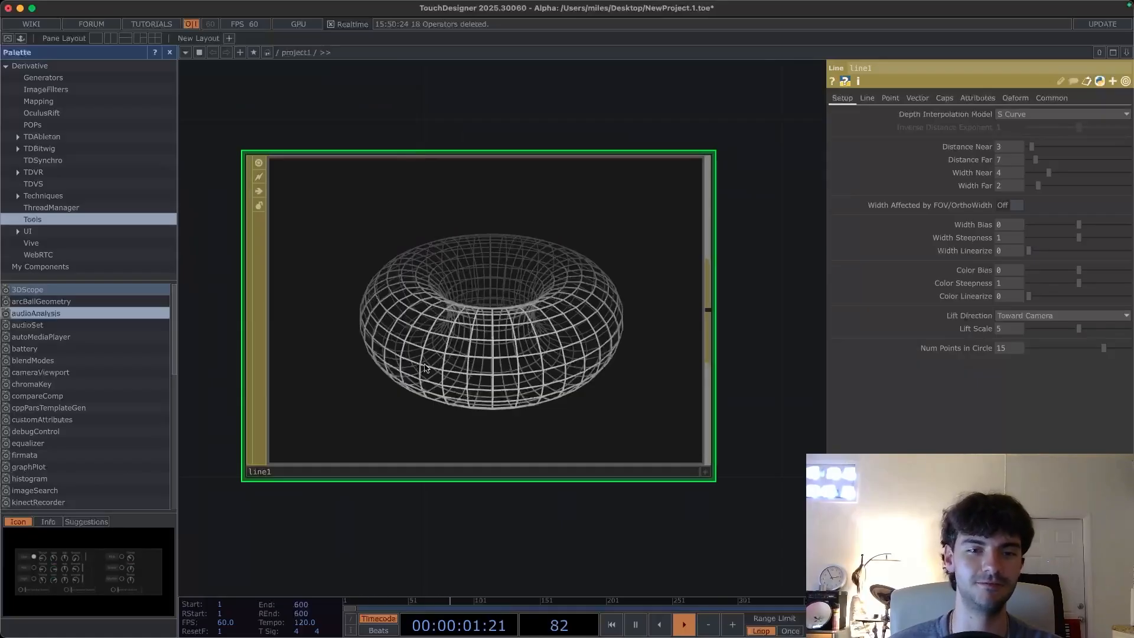
{"action": "scroll", "coordinate": [425, 367], "scroll_direction": "down", "scroll_amount": 5}
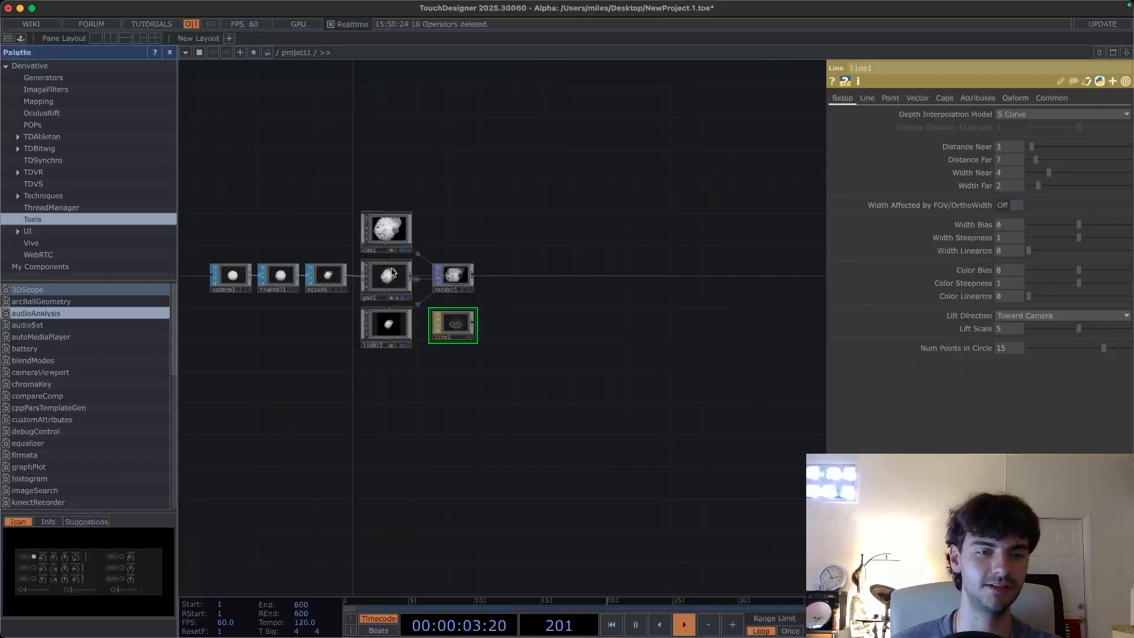
{"action": "scroll", "coordinate": [392, 273], "scroll_direction": "up", "scroll_amount": 5}
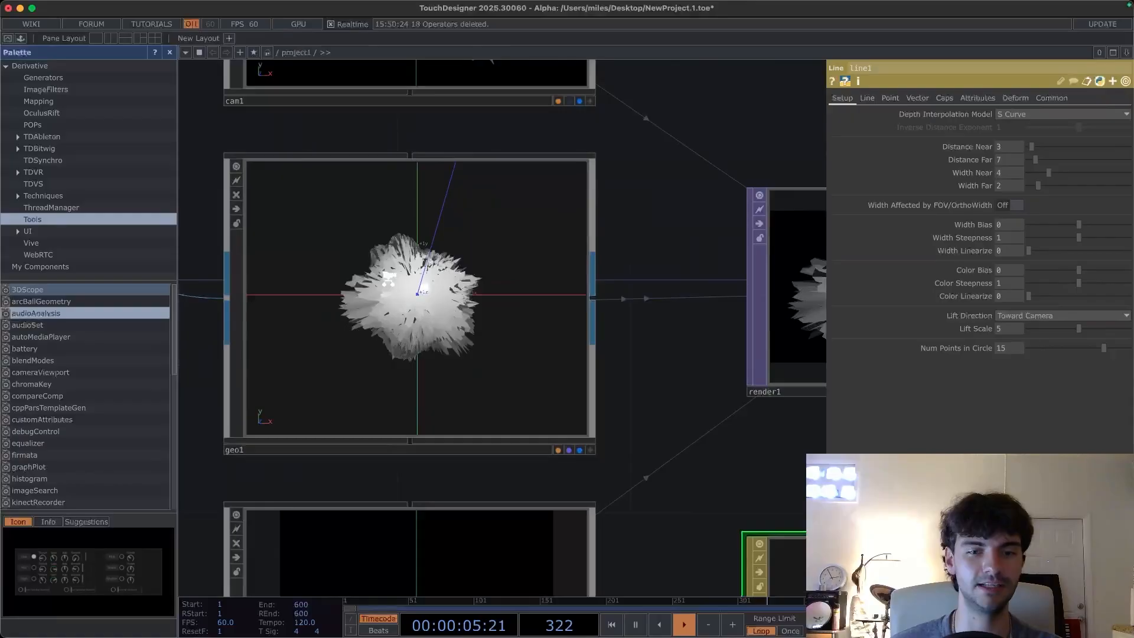
{"action": "scroll", "coordinate": [388, 278], "scroll_direction": "down", "scroll_amount": 5}
{"action": "left_click_drag", "start_coordinate": [575, 426], "coordinate": [396, 285]}
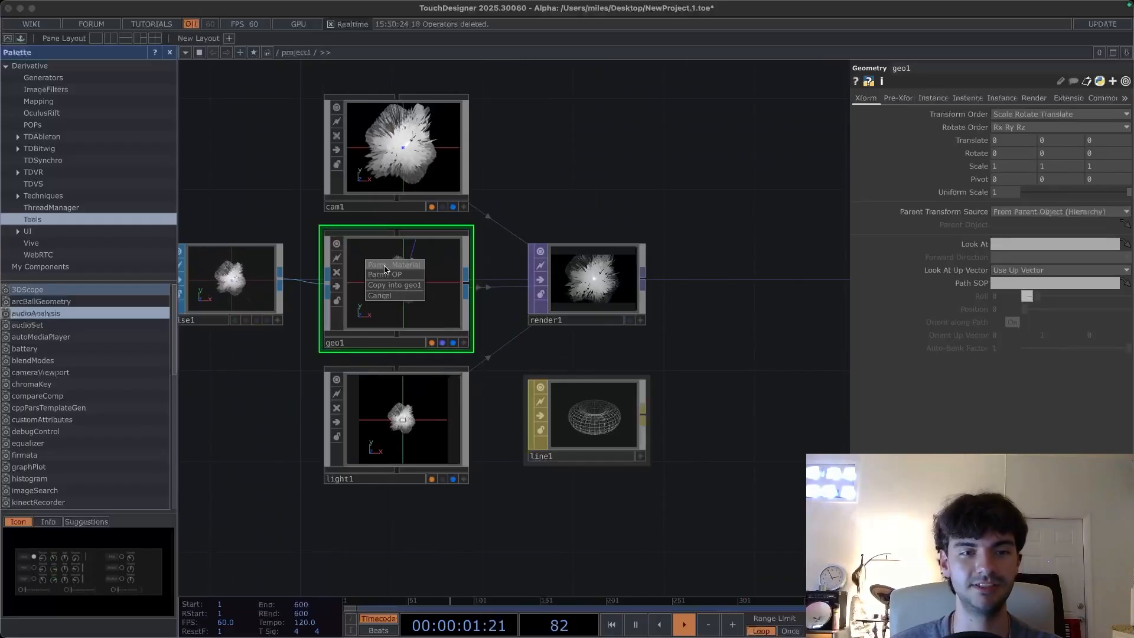
{"action": "left_click", "coordinate": [405, 266]}
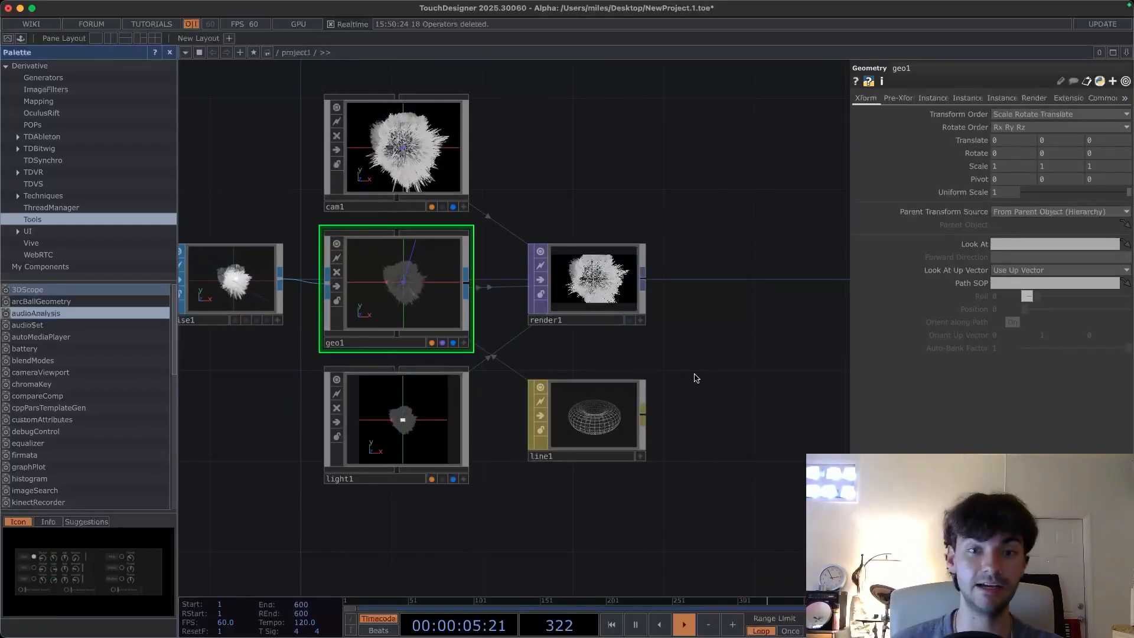
- Display the Render TOP as the network background
{"action": "left_click", "coordinate": [630, 321]}
{"action": "left_click_drag", "start_coordinate": [703, 331], "coordinate": [550, 339]}
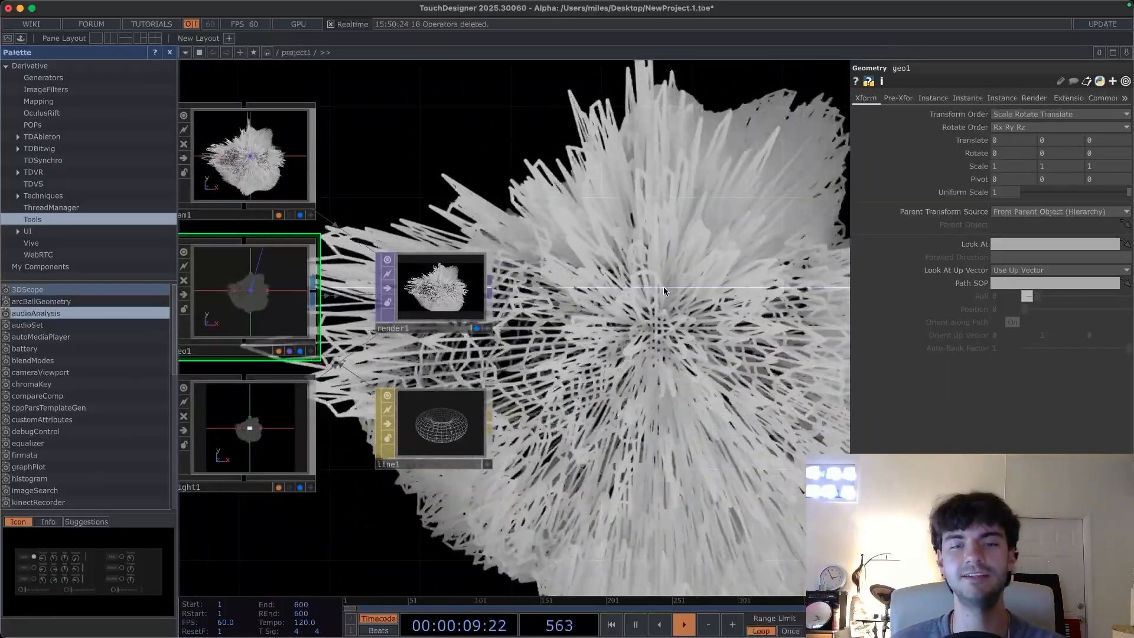
{"action": "left_click_drag", "start_coordinate": [647, 309], "coordinate": [666, 292]}
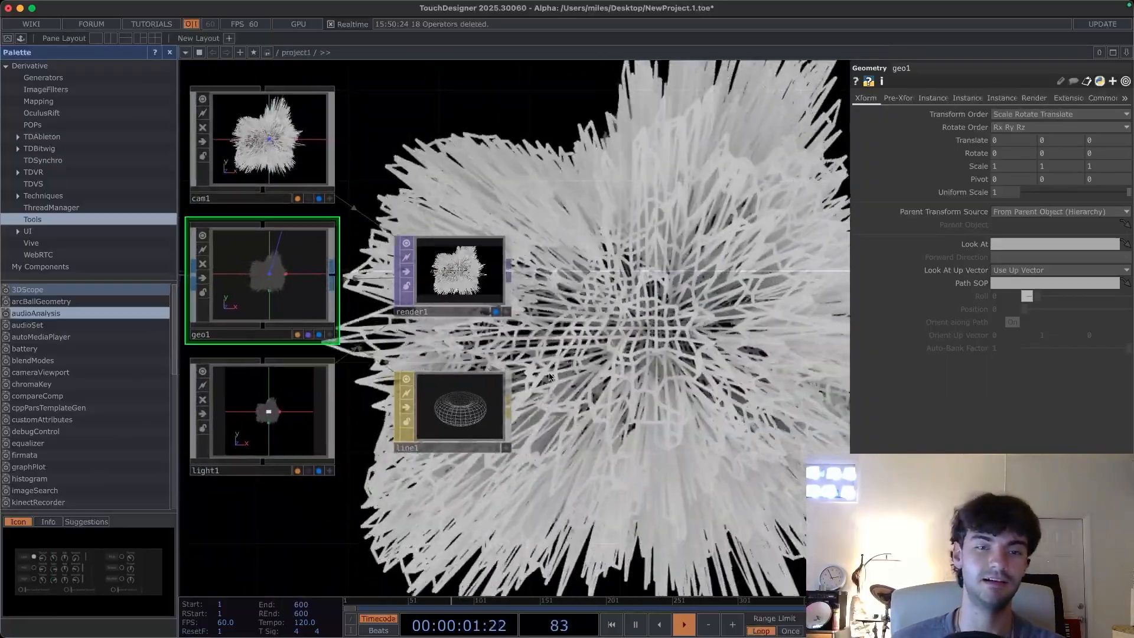
- Set the Line MAT's Width Near and Width Far both to 0.4
{"action": "left_click", "coordinate": [465, 414]}
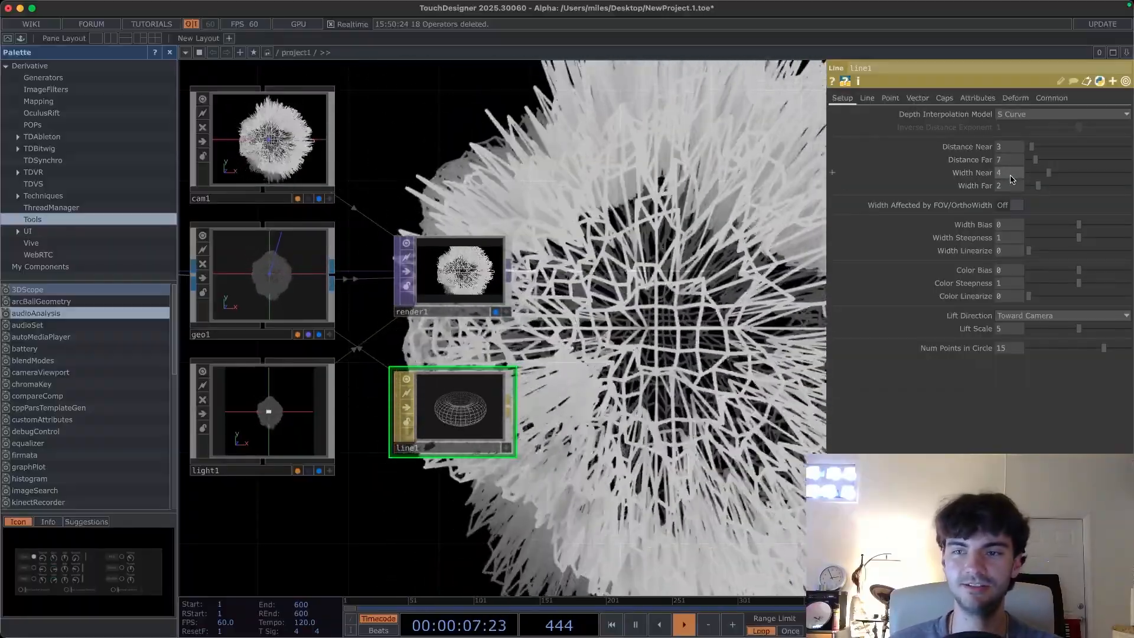
{"action": "mouse_move", "coordinate": [1048, 173]}
{"action": "left_mouse_down"}
{"action": "mouse_move", "coordinate": [1031, 174]}
{"action": "mouse_move", "coordinate": [1032, 187]}
{"action": "left_mouse_up"}
{"action": "left_click_drag", "start_coordinate": [726, 243], "coordinate": [719, 240]}
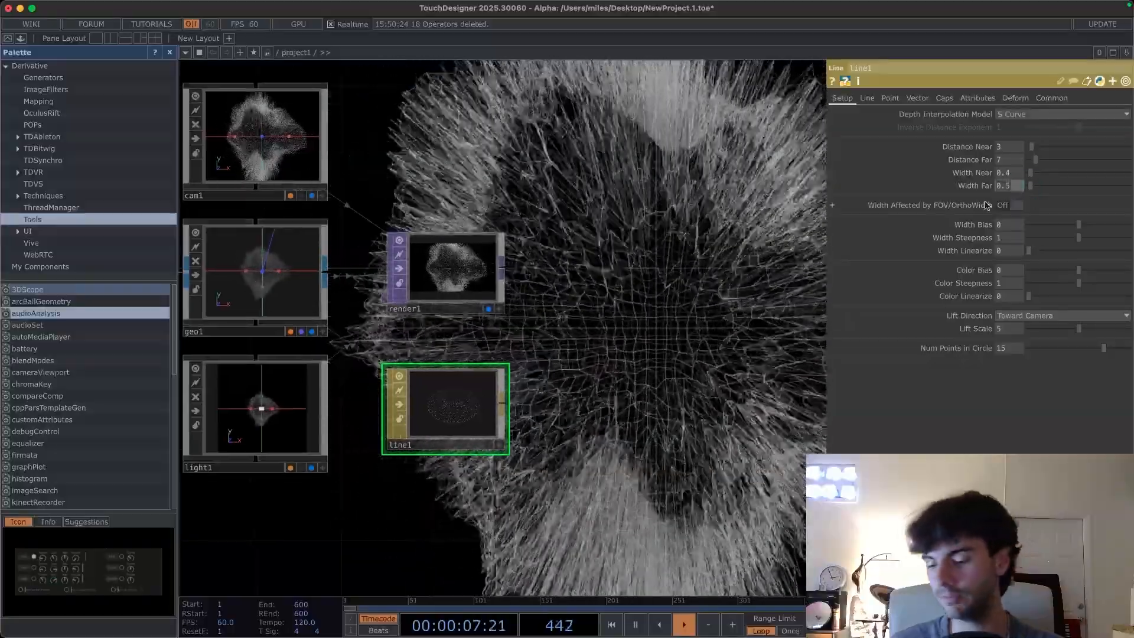
{"action": "type", "text": "0.4"}
{"action": "key", "text": "Return"}
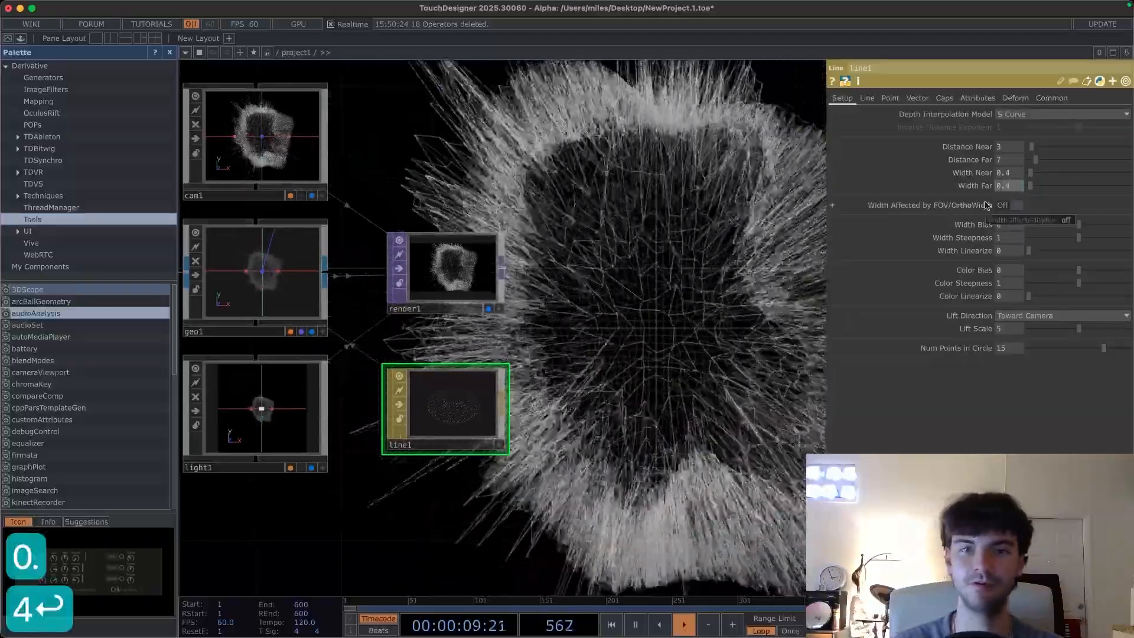
{"action": "left_click_drag", "start_coordinate": [653, 308], "coordinate": [597, 300]}
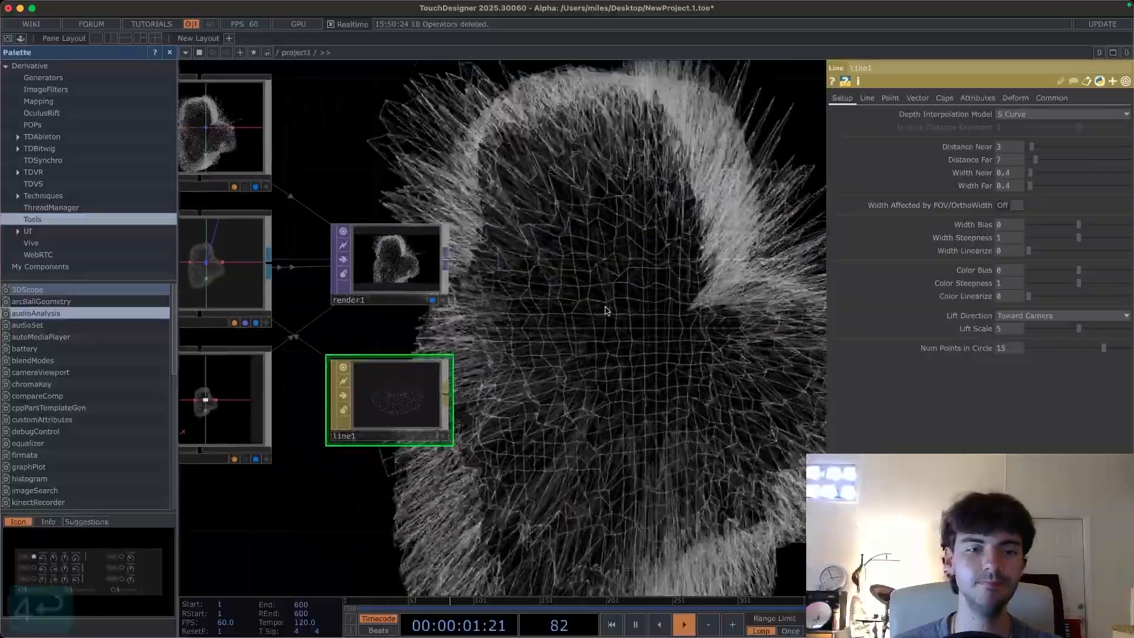
- Set the Line MAT's Line Near Color to pure red
{"action": "left_click", "coordinate": [867, 99]}
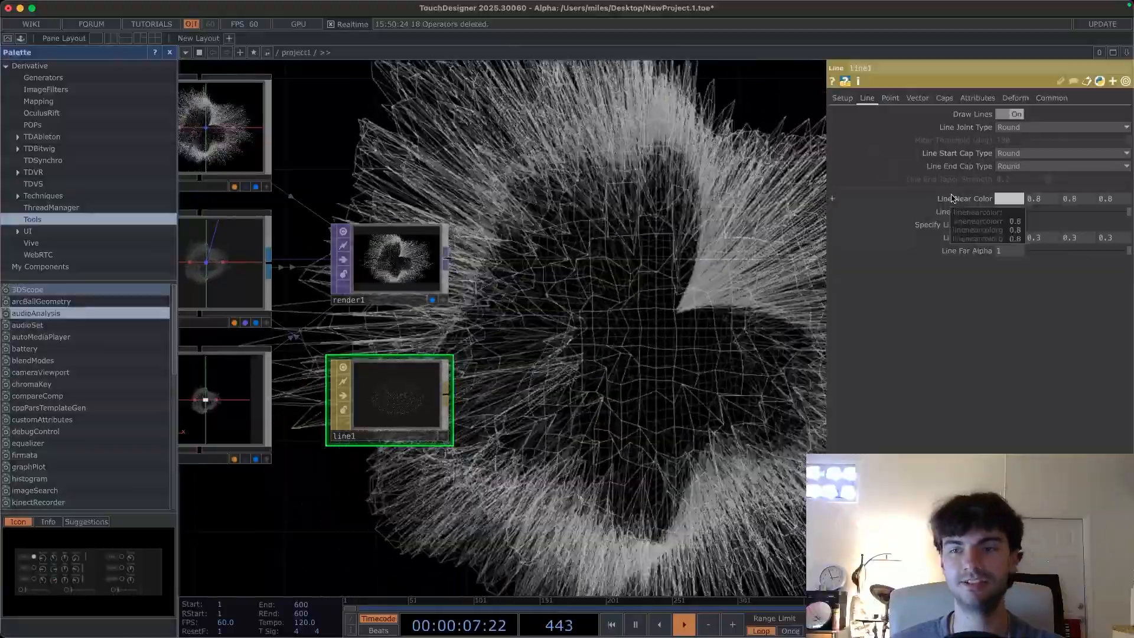
{"action": "left_click", "coordinate": [1009, 199]}
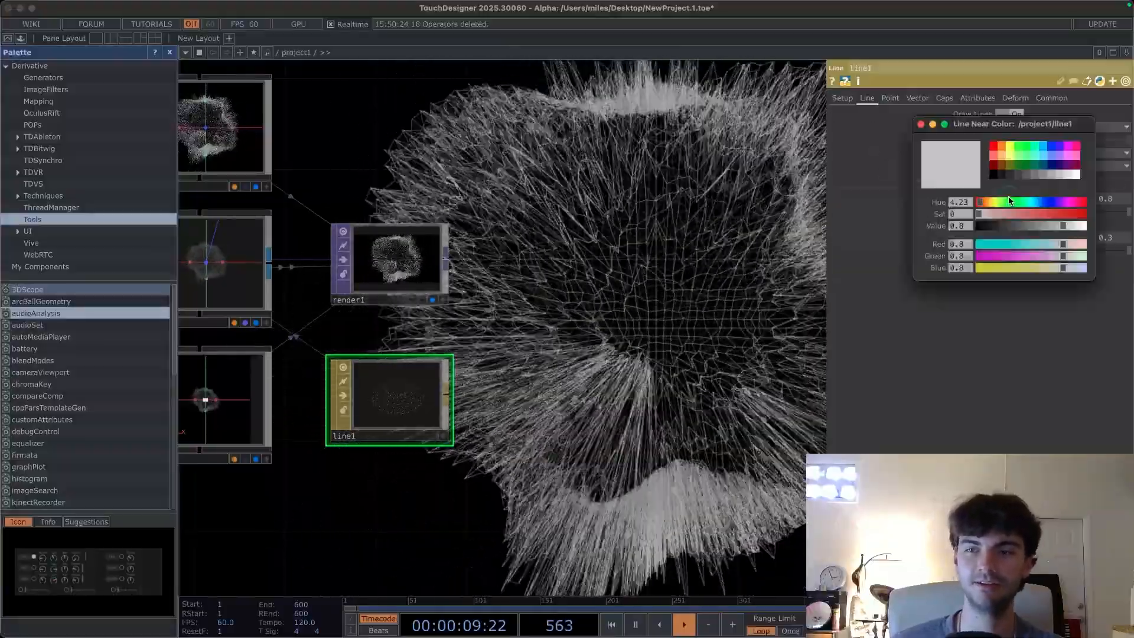
{"action": "left_click", "coordinate": [995, 149]}
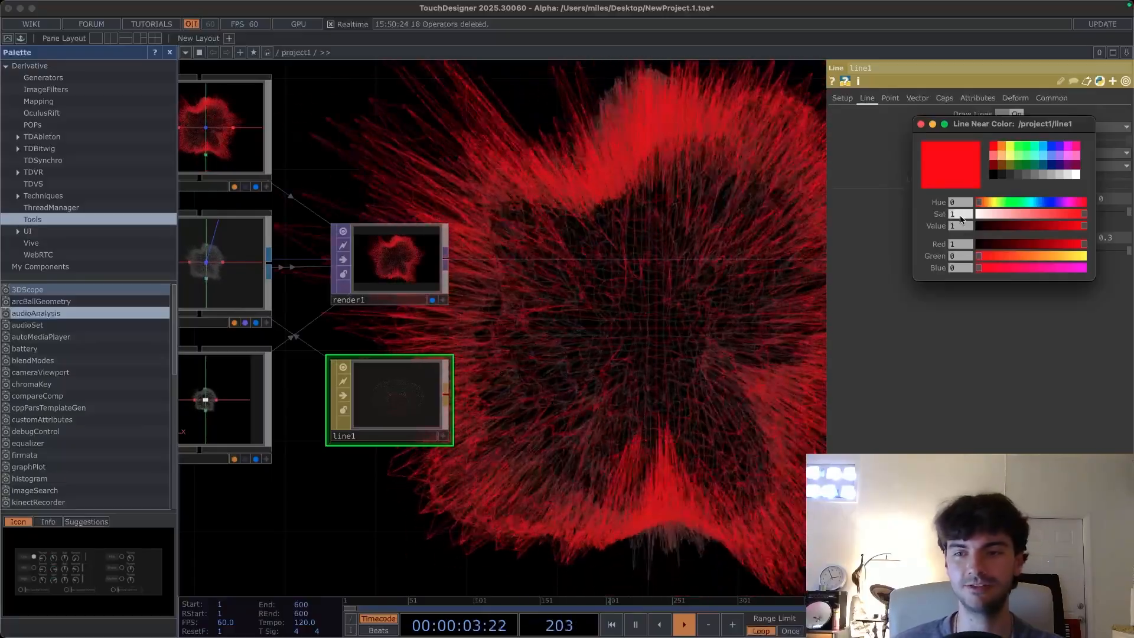
{"action": "left_click", "coordinate": [922, 125]}
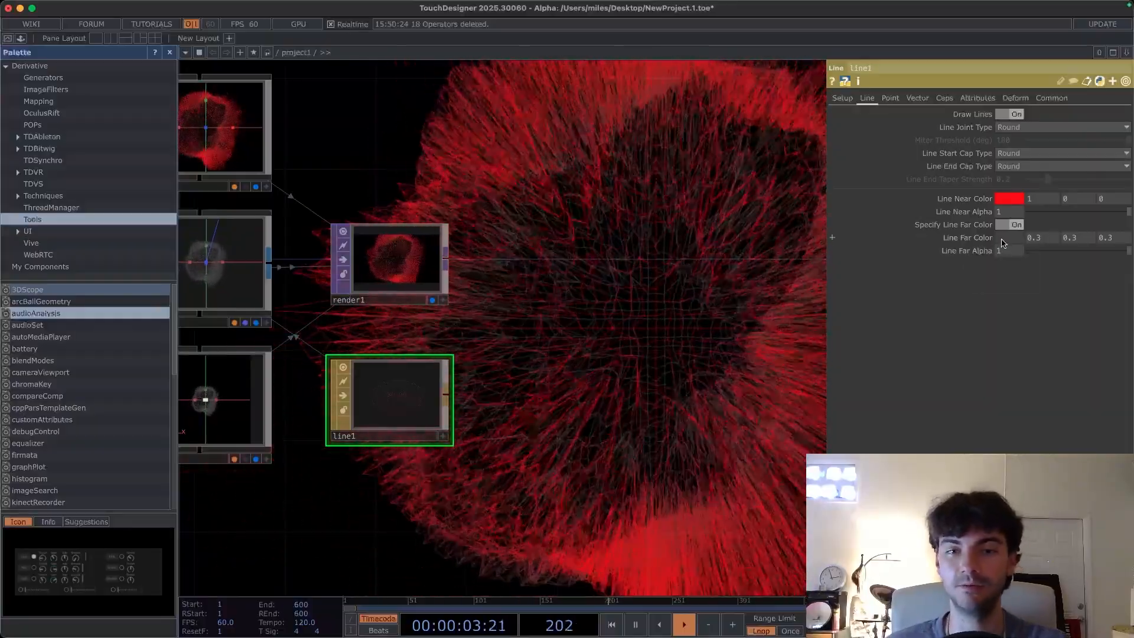
- Set the Line Far Color to red with its value lowered to about 0.31
{"action": "left_click", "coordinate": [1002, 242]}
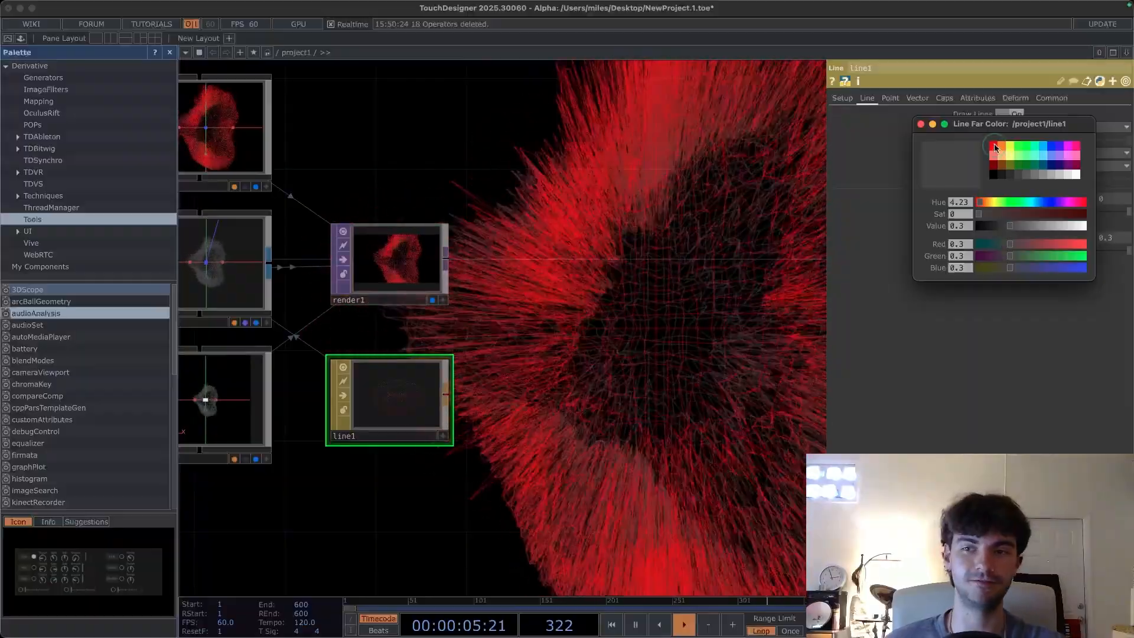
{"action": "left_click", "coordinate": [995, 147]}
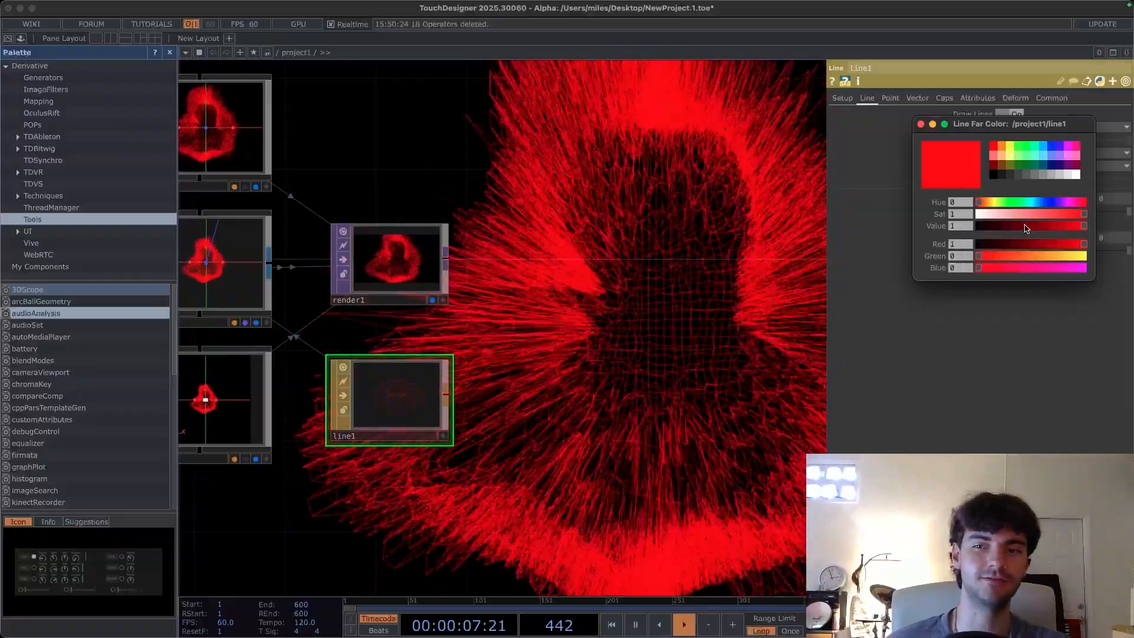
{"action": "left_click_drag", "start_coordinate": [1013, 225], "coordinate": [1006, 227]}
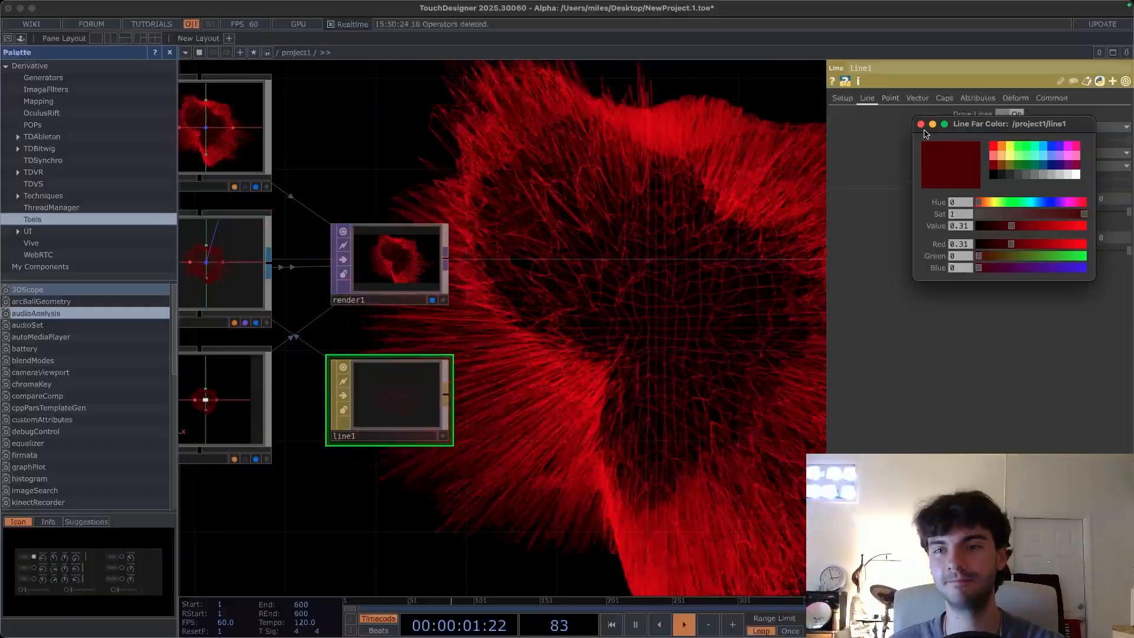
{"action": "left_click", "coordinate": [921, 124]}
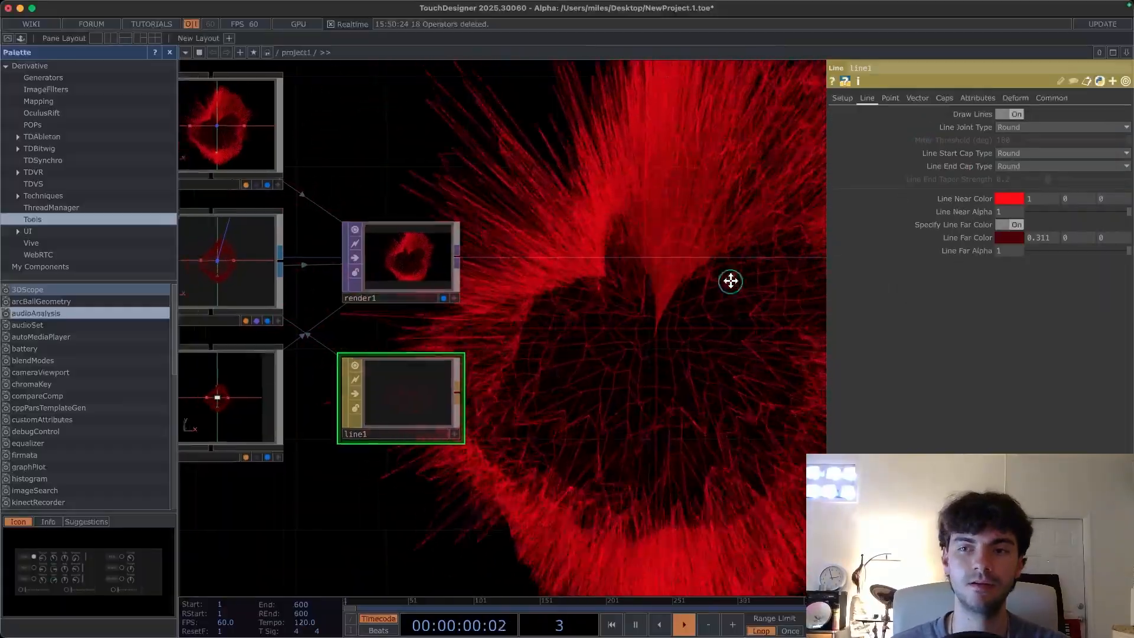
- Set Line Far Alpha to about 0.494 and turn on Blending (Transparency) for the Line MAT
{"action": "left_click_drag", "start_coordinate": [729, 278], "coordinate": [842, 283]}
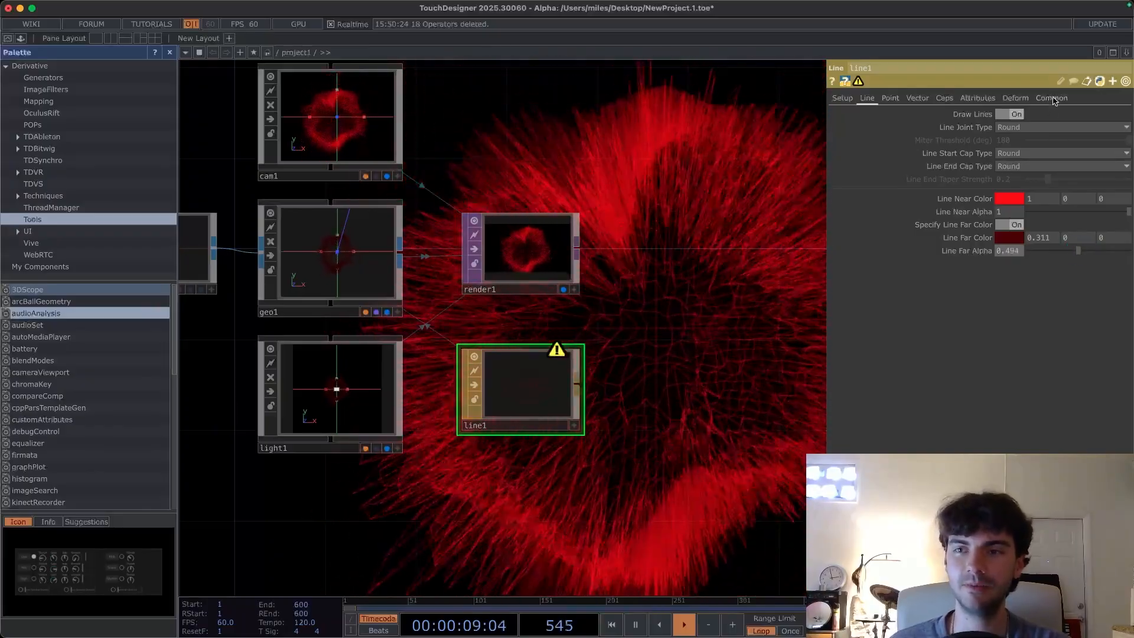
{"action": "left_click", "coordinate": [1053, 98]}
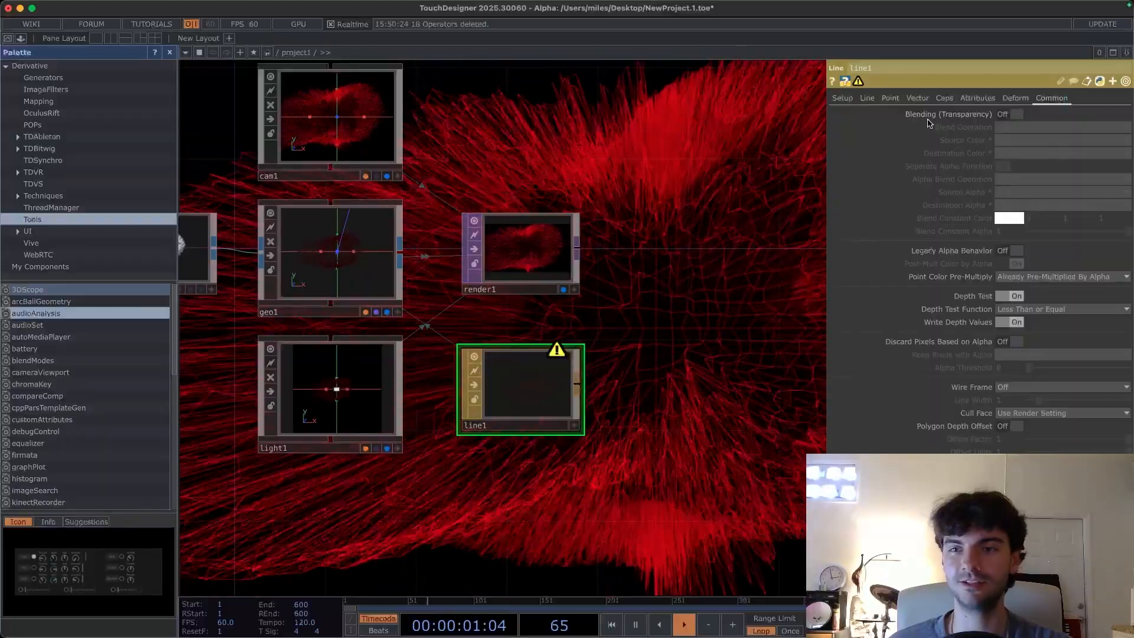
{"action": "left_click", "coordinate": [1004, 115]}
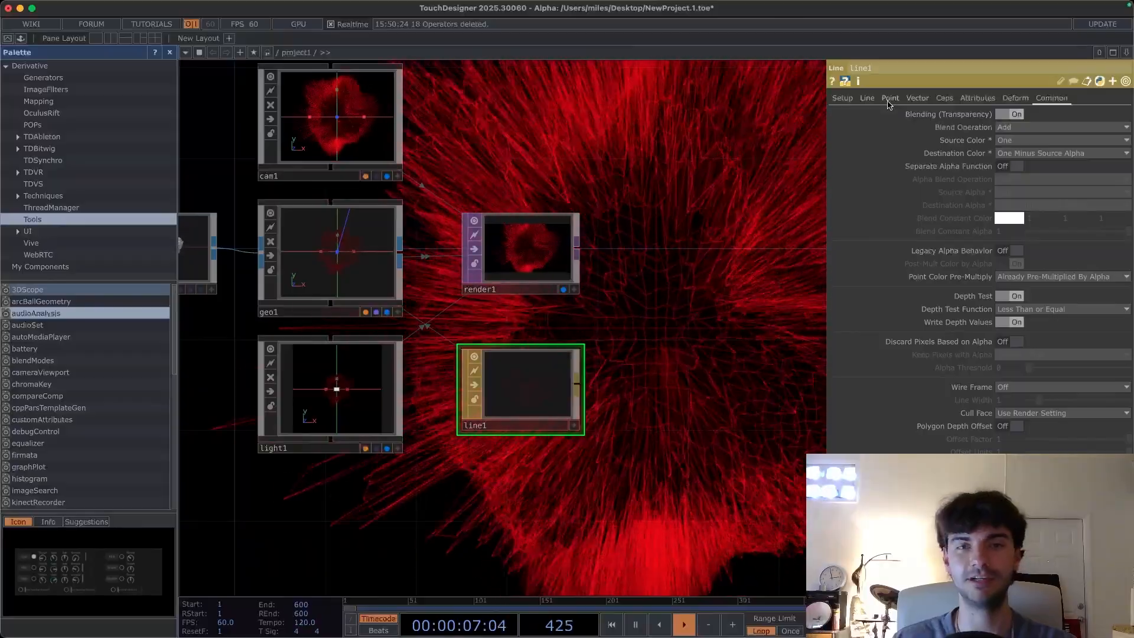
{"action": "left_click", "coordinate": [868, 98]}
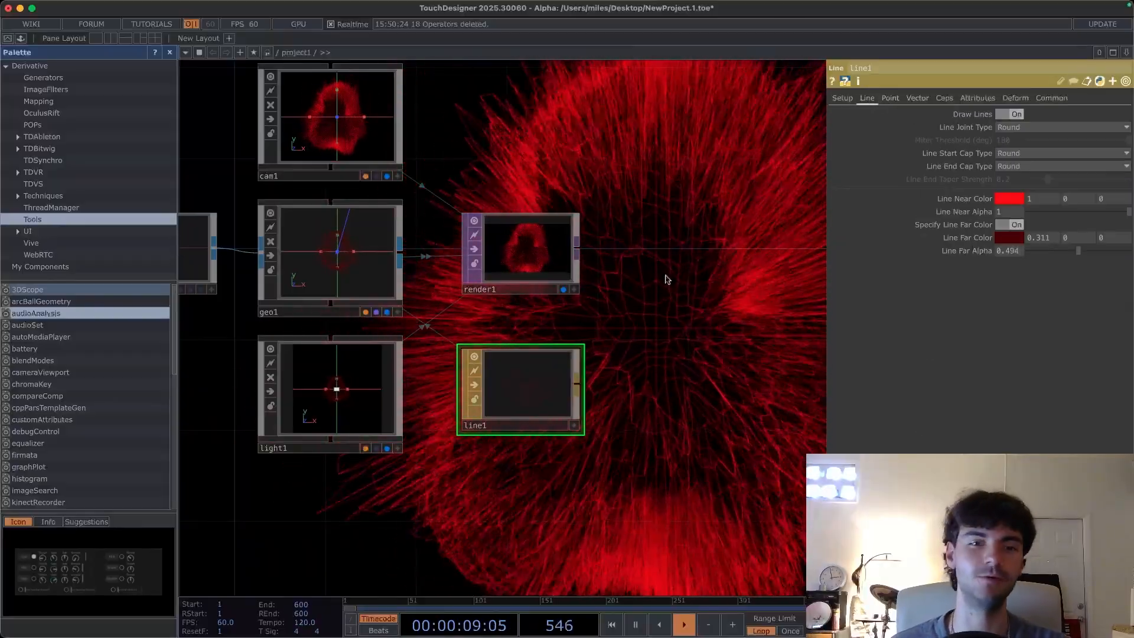
- Close the parameter pane and hide the palette to enlarge the network area
{"action": "left_click_drag", "start_coordinate": [531, 467], "coordinate": [630, 472]}
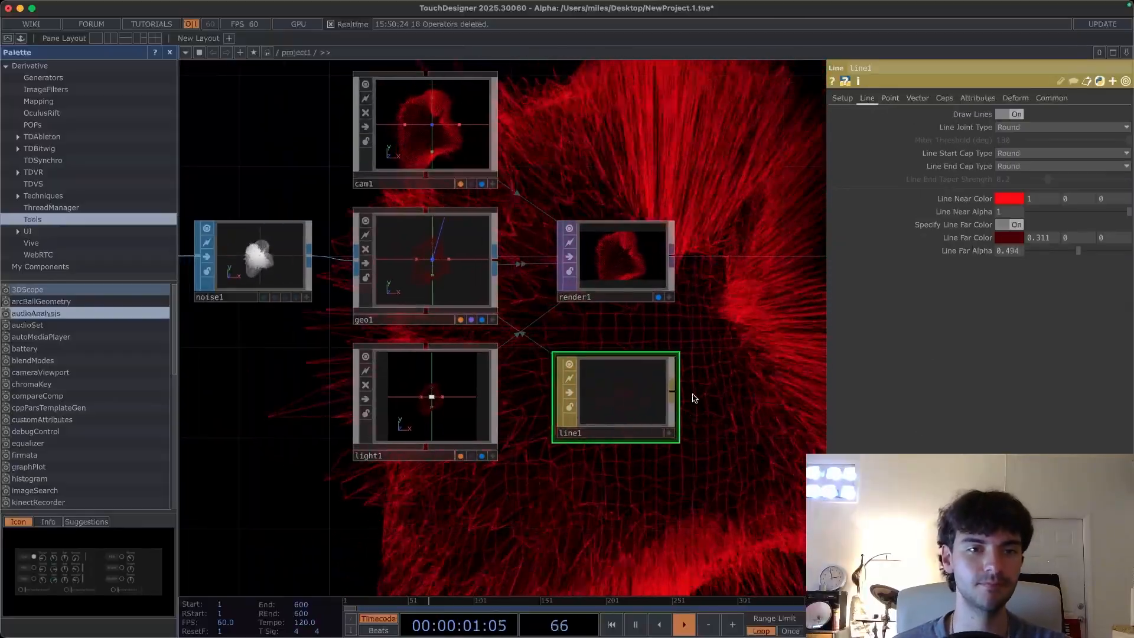
{"action": "scroll", "coordinate": [722, 327], "scroll_direction": "down", "scroll_amount": 3}
{"action": "left_click_drag", "start_coordinate": [726, 324], "coordinate": [603, 345]}
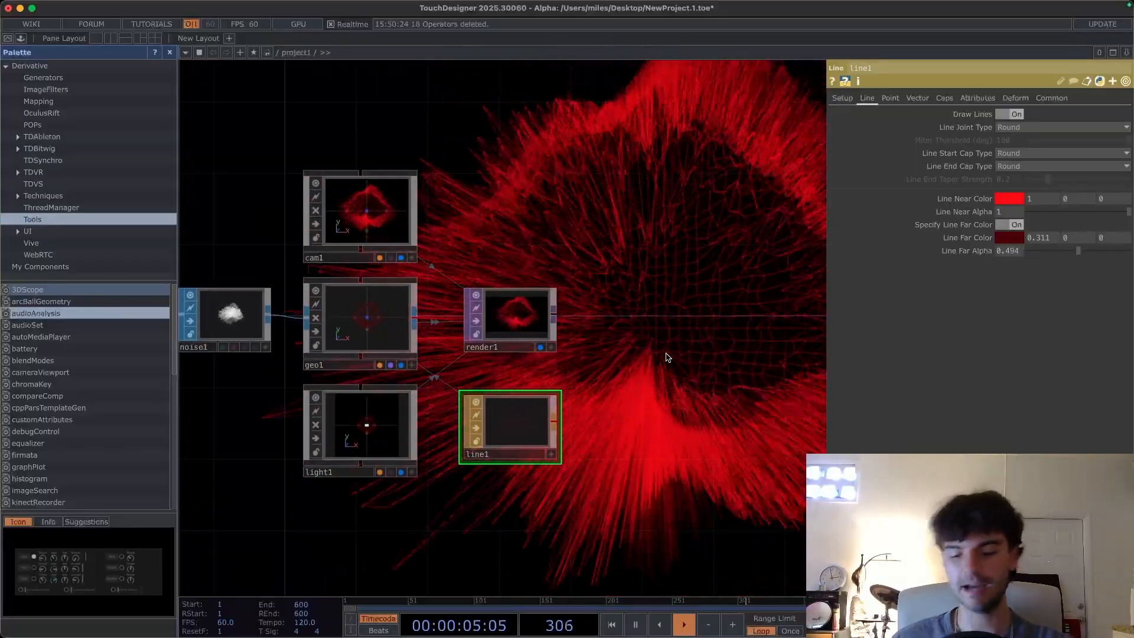
{"action": "key", "text": "p"}
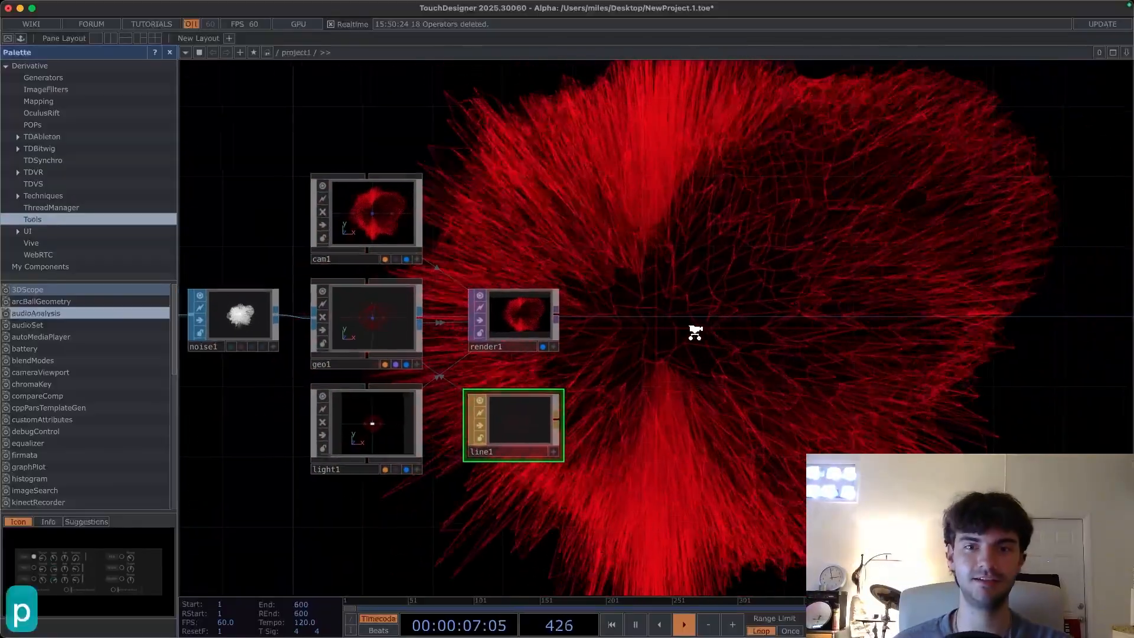
{"action": "scroll", "coordinate": [695, 333], "scroll_direction": "down", "scroll_amount": 2}
{"action": "left_click_drag", "start_coordinate": [688, 310], "coordinate": [538, 380]}
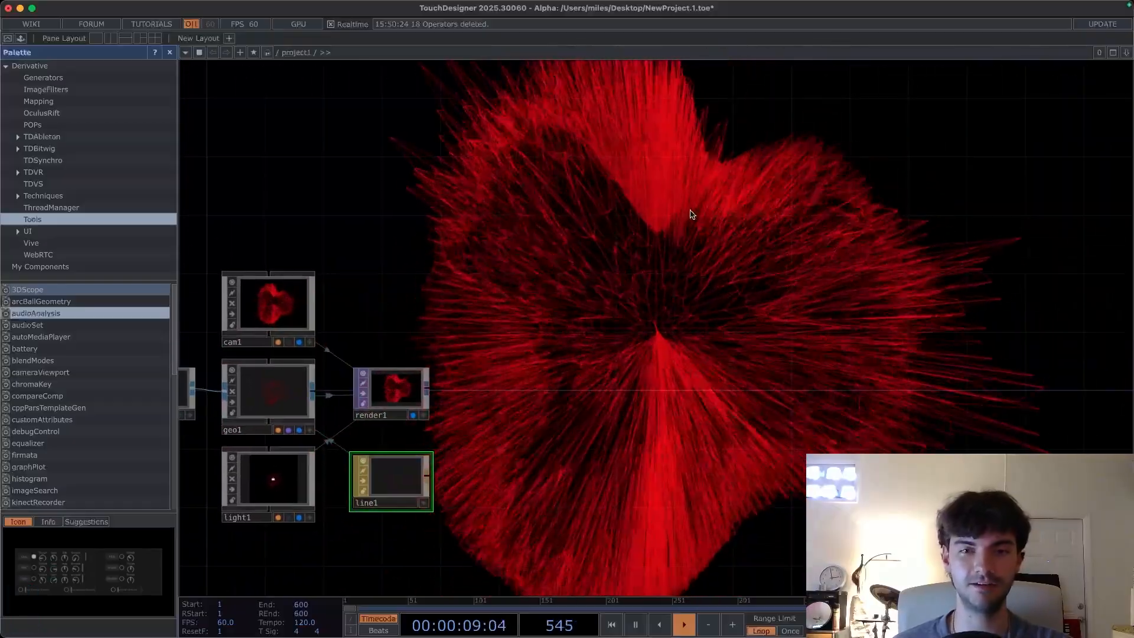
{"action": "left_click_drag", "start_coordinate": [558, 253], "coordinate": [570, 272]}
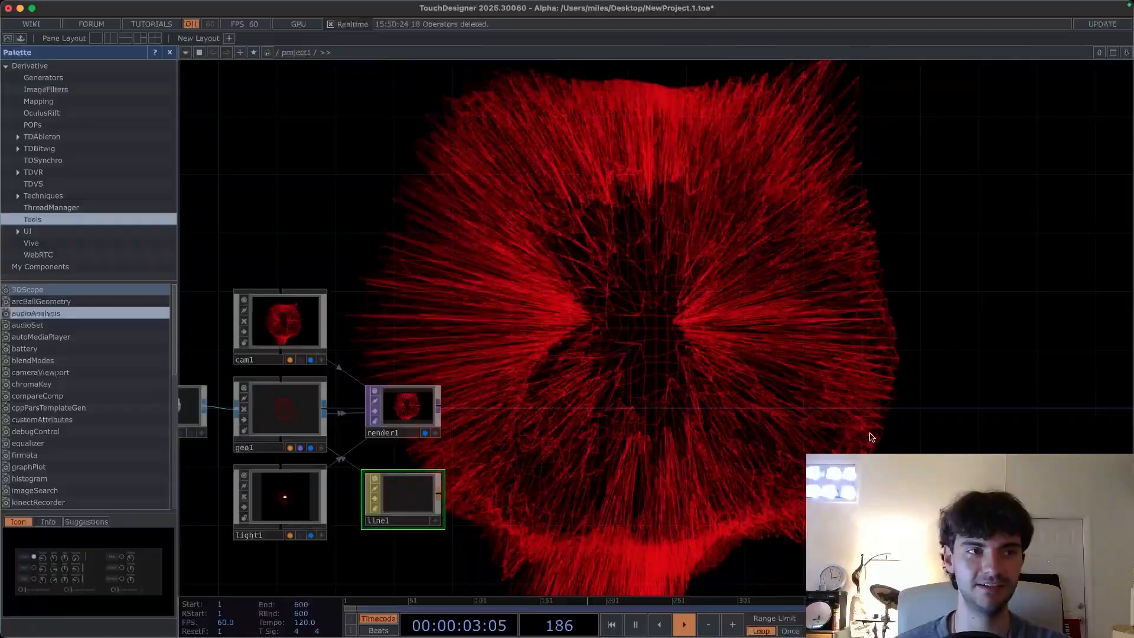
{"action": "left_click_drag", "start_coordinate": [523, 317], "coordinate": [654, 300]}
{"action": "left_click_drag", "start_coordinate": [431, 275], "coordinate": [531, 269]}
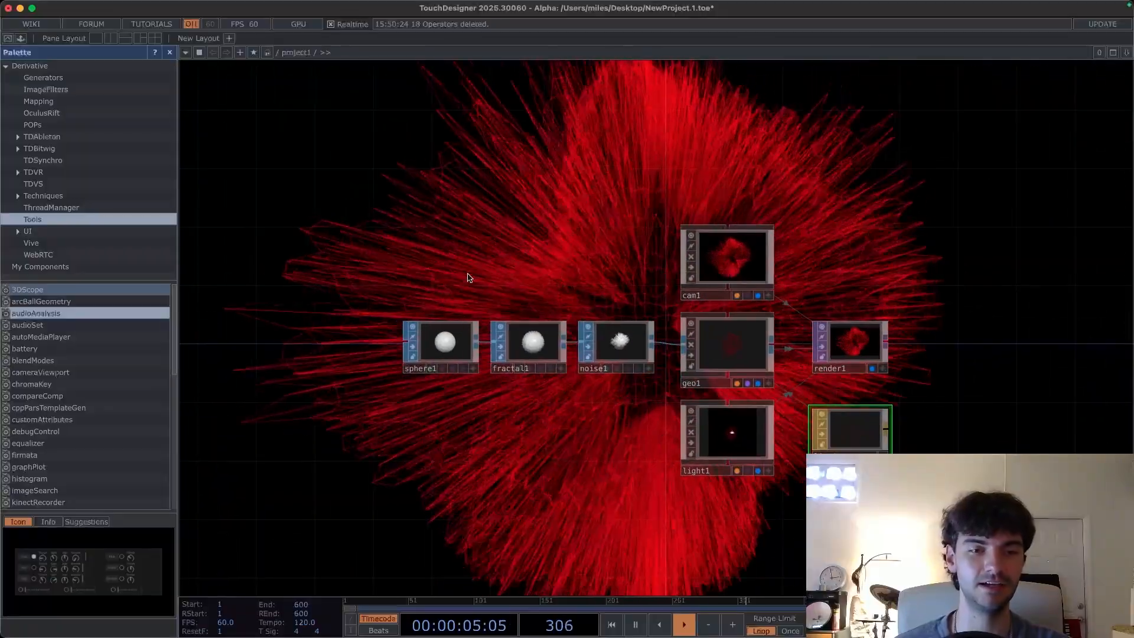
{"action": "left_click", "coordinate": [21, 39]}
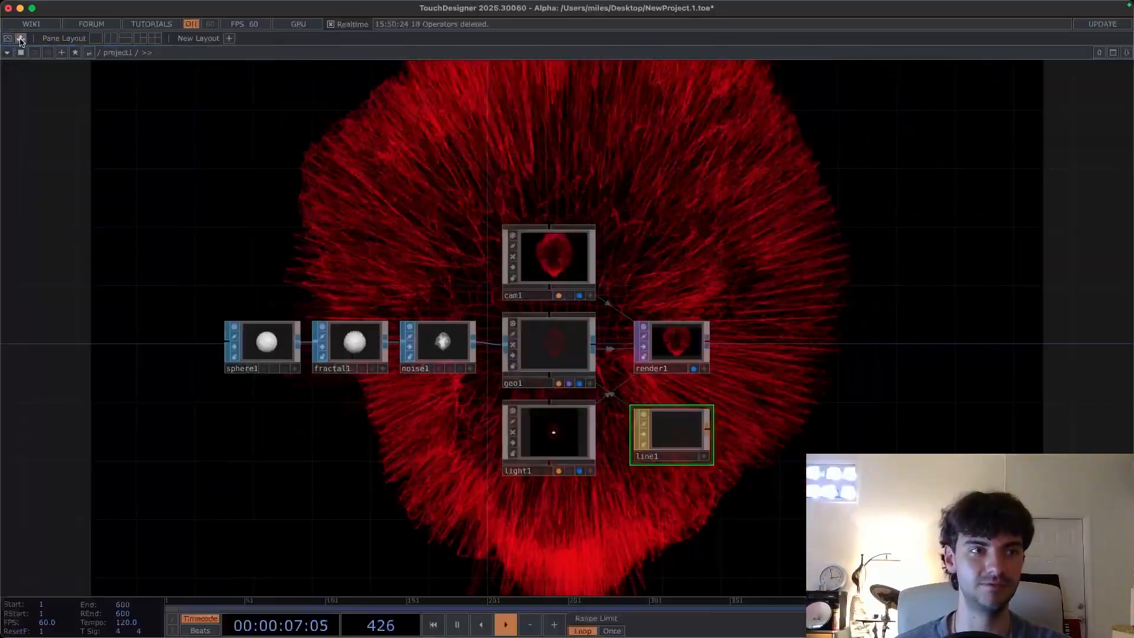
- Set the sphere SOP's X radius to 2
{"action": "left_click_drag", "start_coordinate": [219, 198], "coordinate": [281, 225]}
{"action": "left_click_drag", "start_coordinate": [266, 400], "coordinate": [246, 347]}
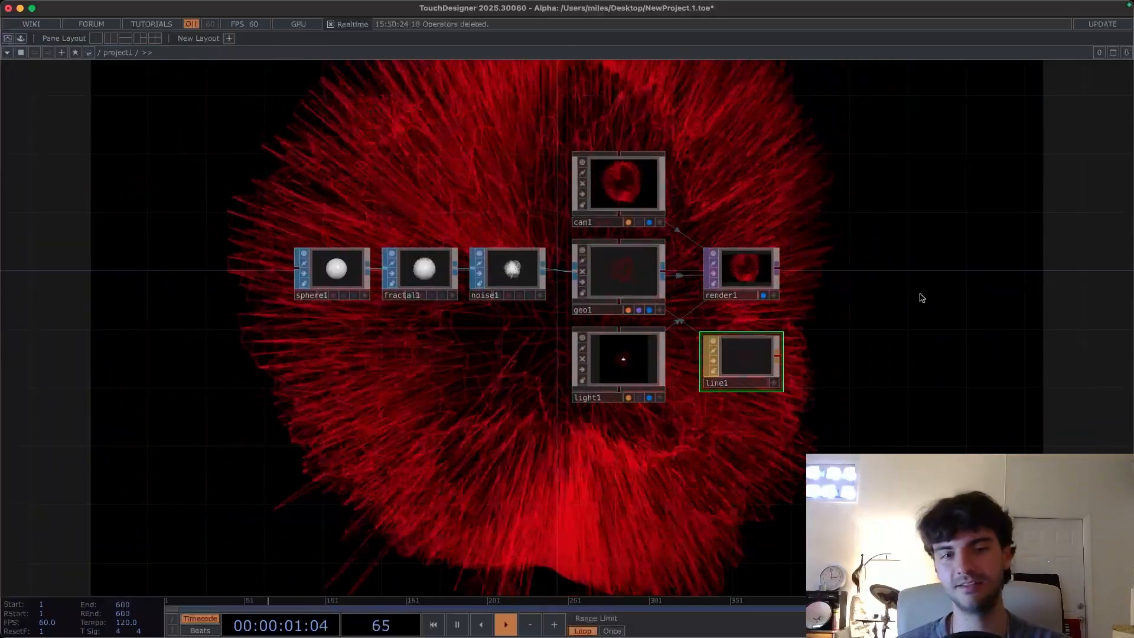
{"action": "left_click_drag", "start_coordinate": [379, 368], "coordinate": [389, 408]}
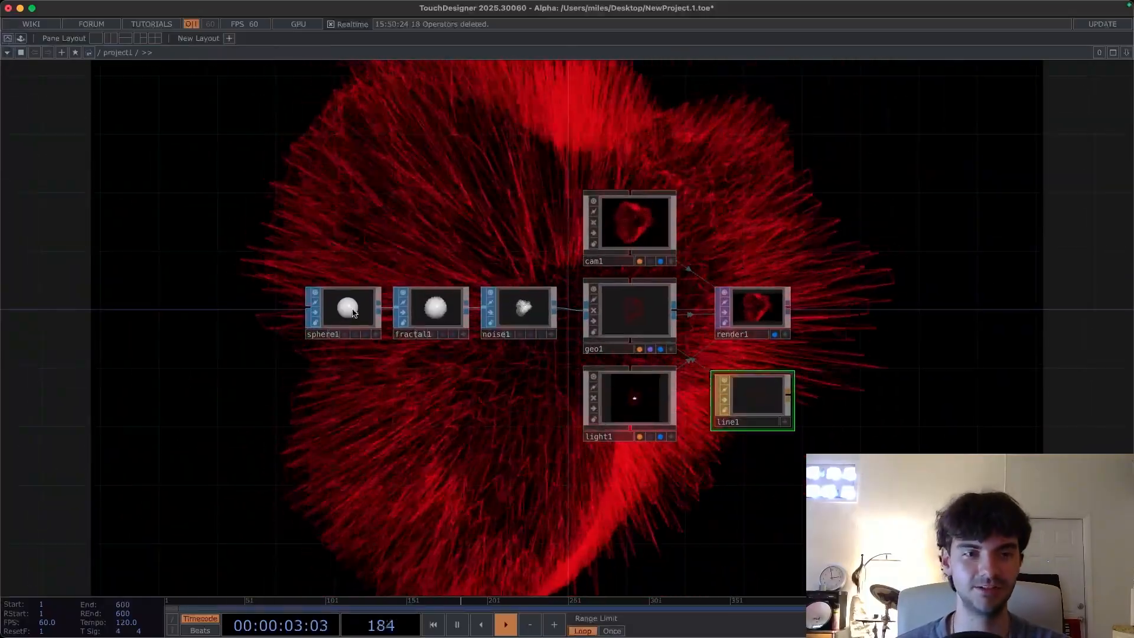
{"action": "key", "text": "p"}
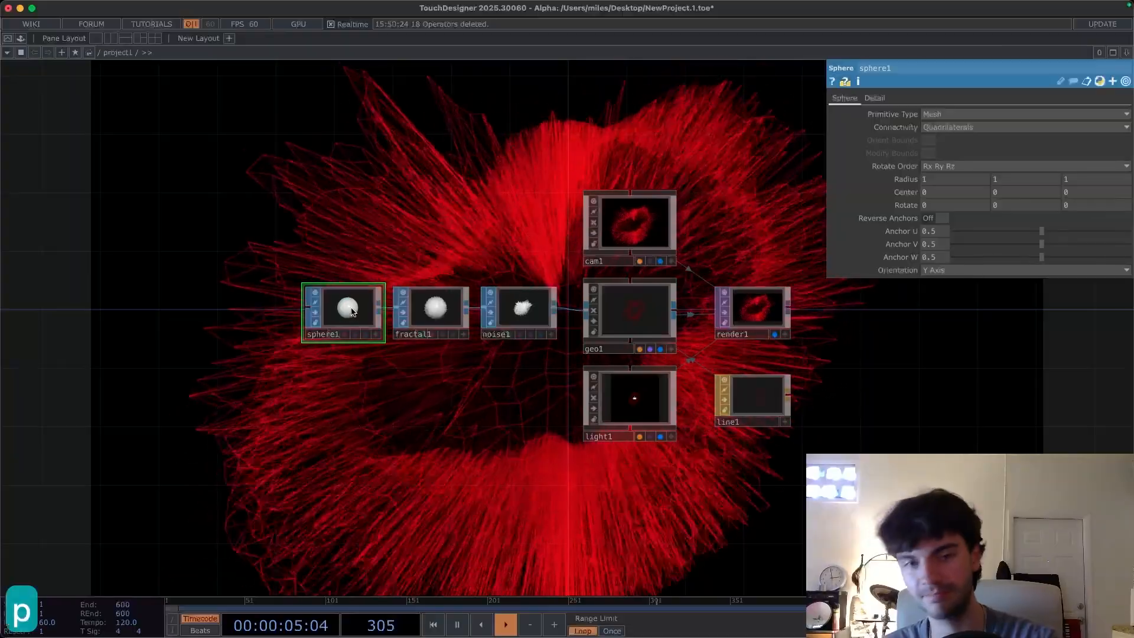
{"action": "scroll", "coordinate": [347, 278], "scroll_direction": "up", "scroll_amount": 3}
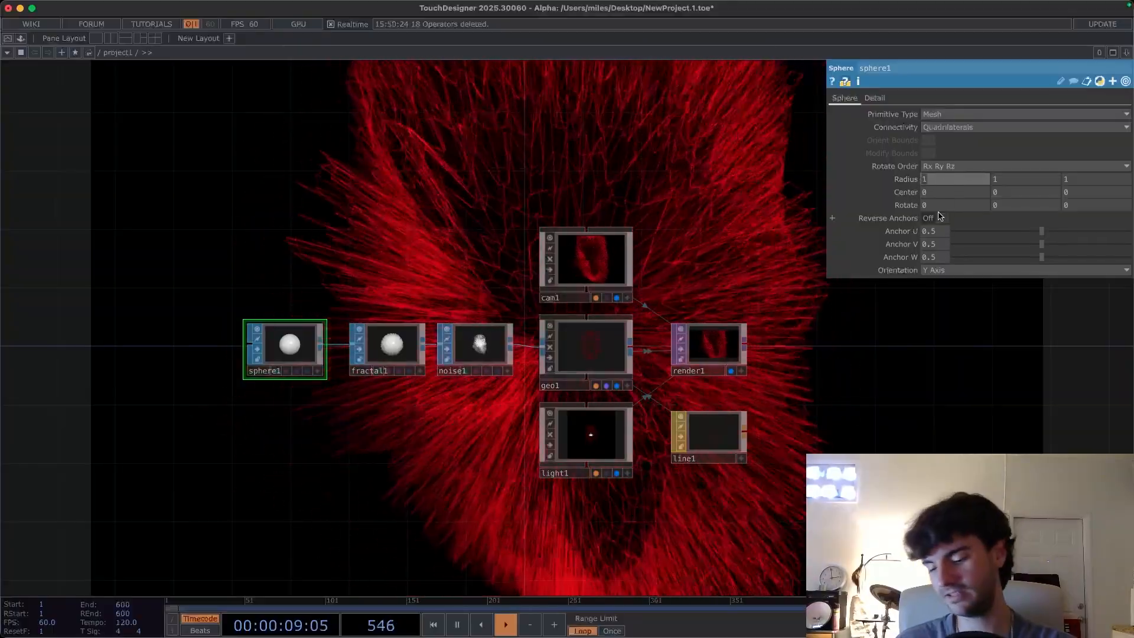
{"action": "type", "text": "2"}
{"action": "key", "text": "Return"}
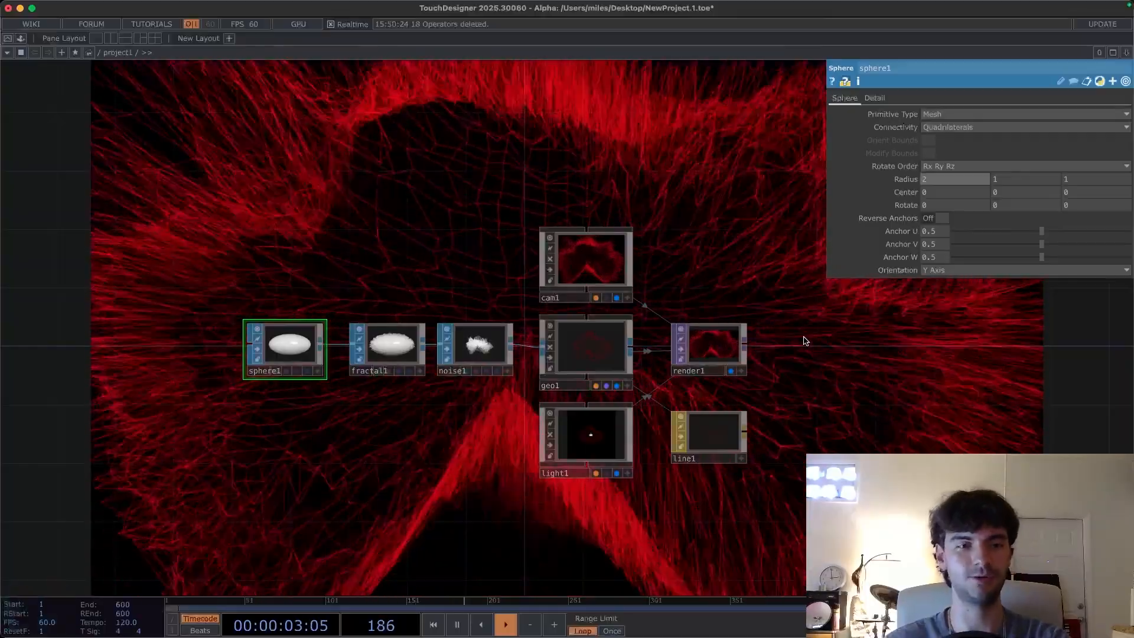
- Set the camera's Translate Z to 7
{"action": "scroll", "coordinate": [277, 346], "scroll_direction": "up", "scroll_amount": 3}
{"action": "left_click_drag", "start_coordinate": [349, 434], "coordinate": [214, 426]}
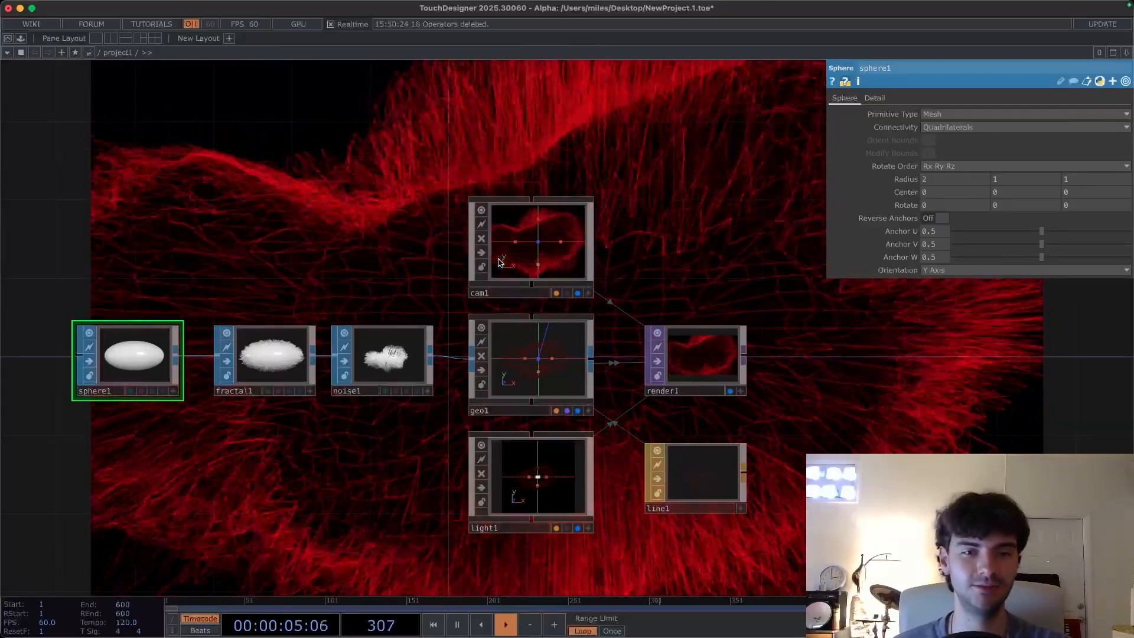
{"action": "left_click", "coordinate": [527, 256]}
{"action": "left_click_drag", "start_coordinate": [697, 248], "coordinate": [615, 253]}
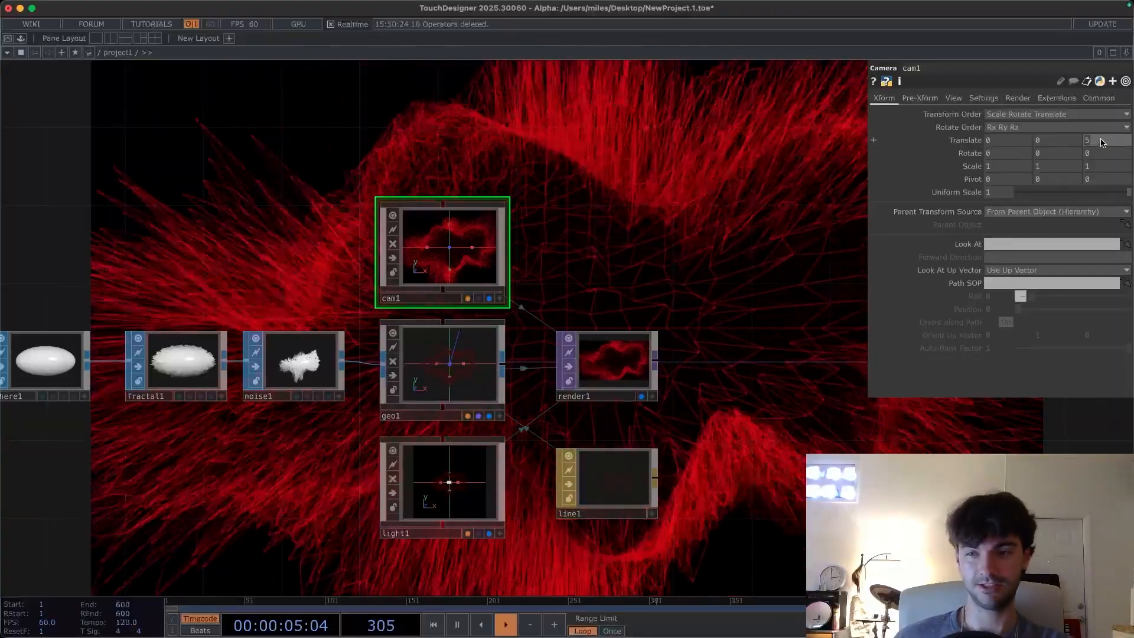
{"action": "left_click", "coordinate": [1102, 142]}
{"action": "type", "text": "6"}
{"action": "key", "text": "Return"}
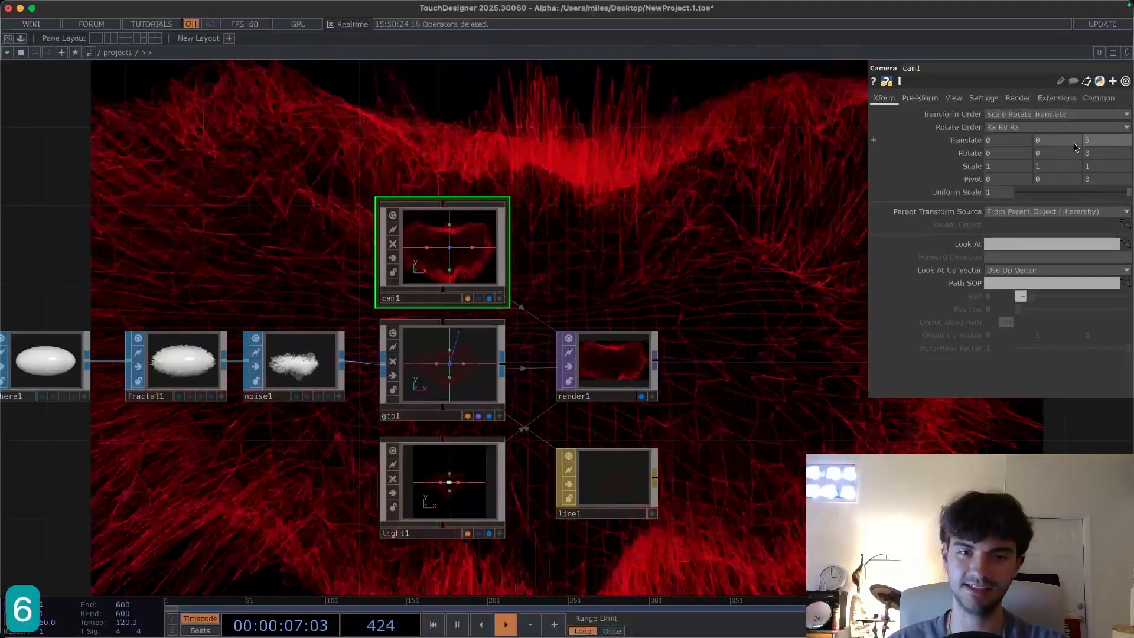
{"action": "key", "text": "Return"}
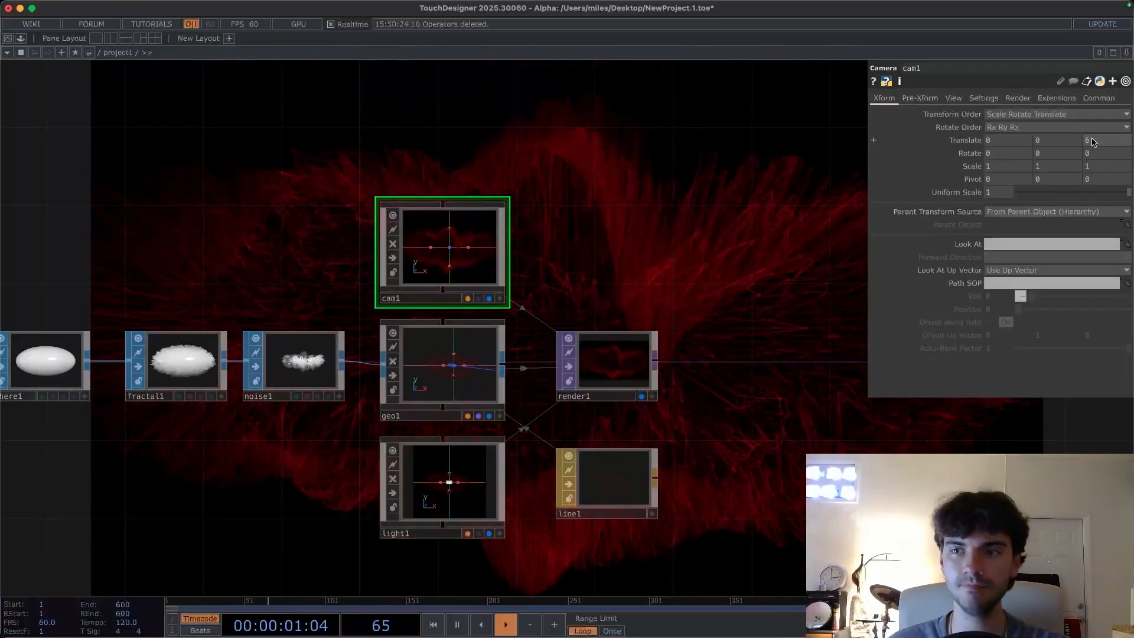
{"action": "key", "text": "7"}
{"action": "key", "text": "Return"}
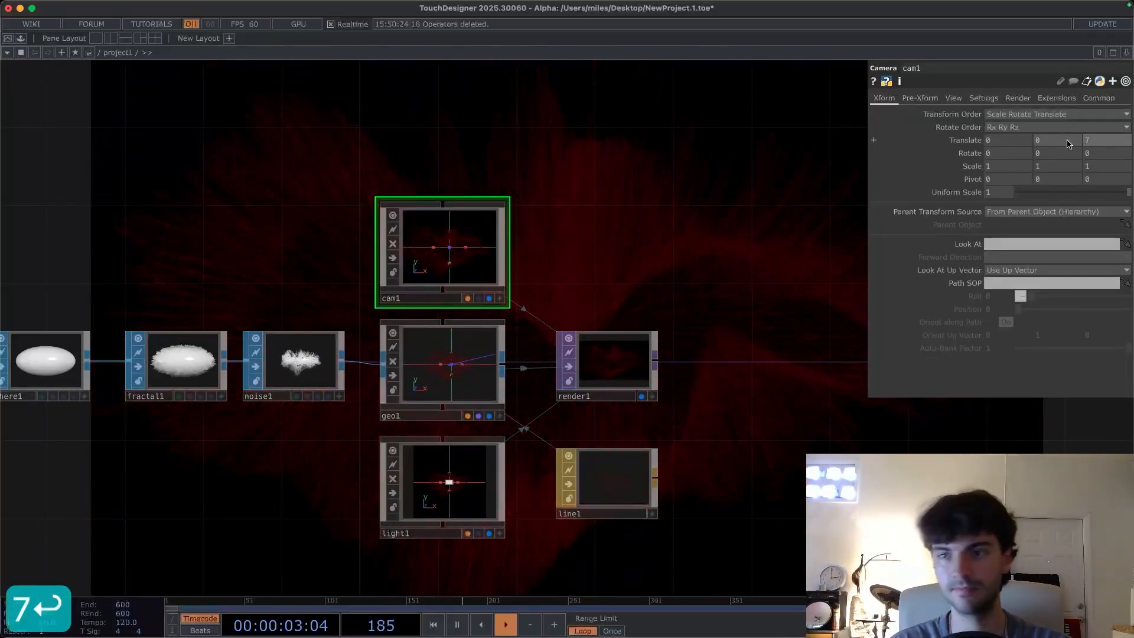
- Set the Line MAT's Distance Near to 7
{"action": "left_click_drag", "start_coordinate": [758, 231], "coordinate": [477, 267]}
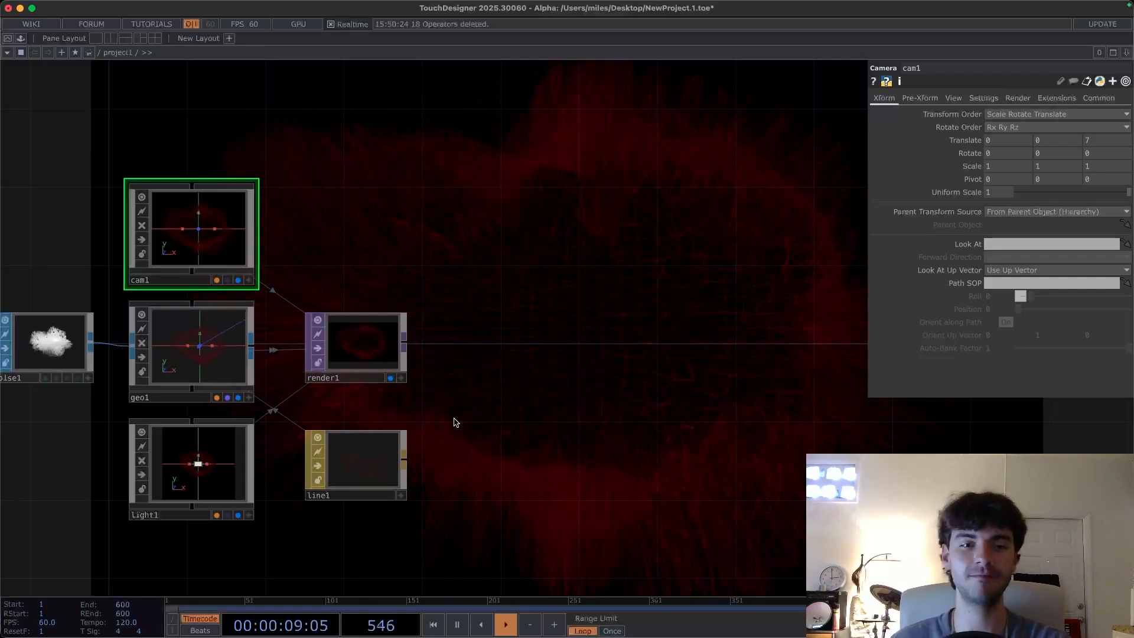
{"action": "left_click", "coordinate": [359, 466]}
{"action": "left_click_drag", "start_coordinate": [520, 408], "coordinate": [496, 446]}
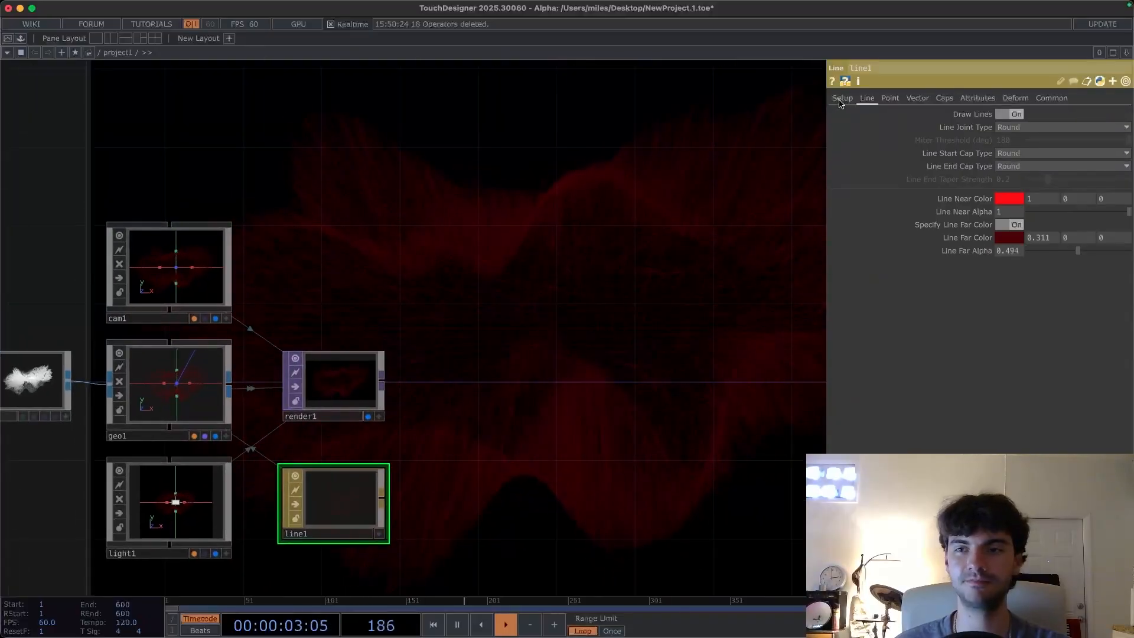
{"action": "left_click", "coordinate": [842, 99]}
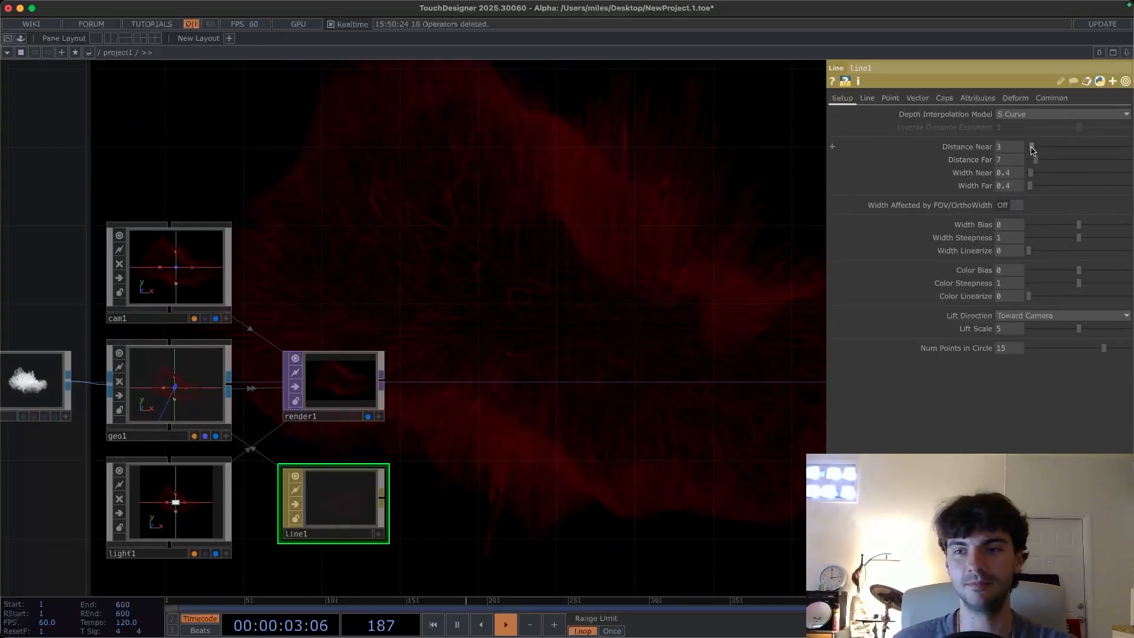
{"action": "left_click_drag", "start_coordinate": [1032, 149], "coordinate": [1037, 149]}
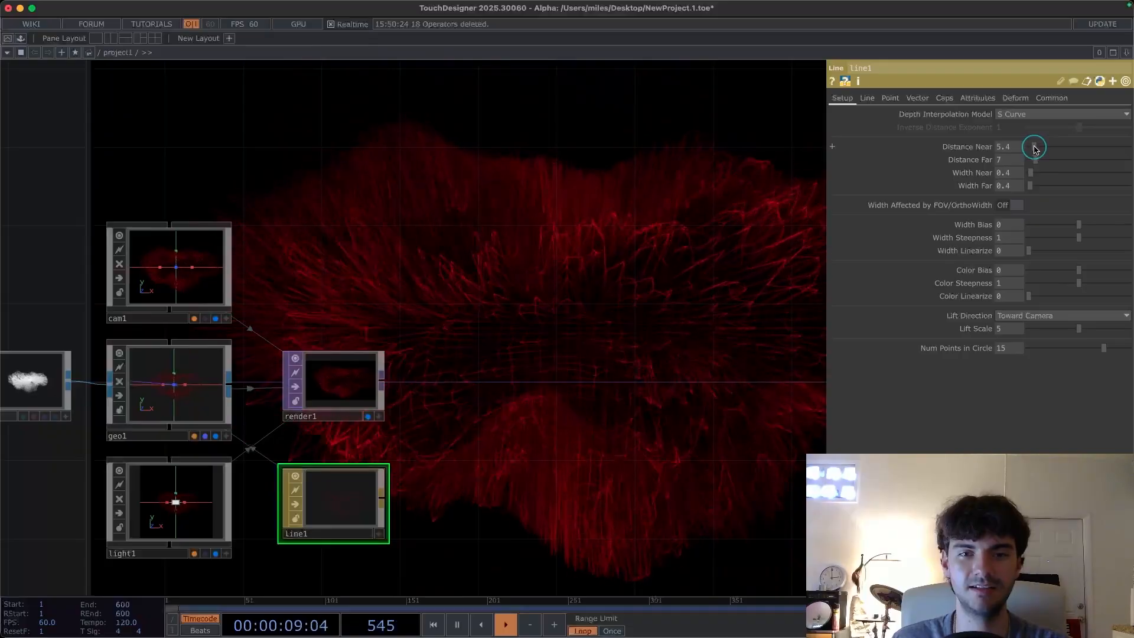
{"action": "left_click_drag", "start_coordinate": [1035, 149], "coordinate": [1034, 149]}
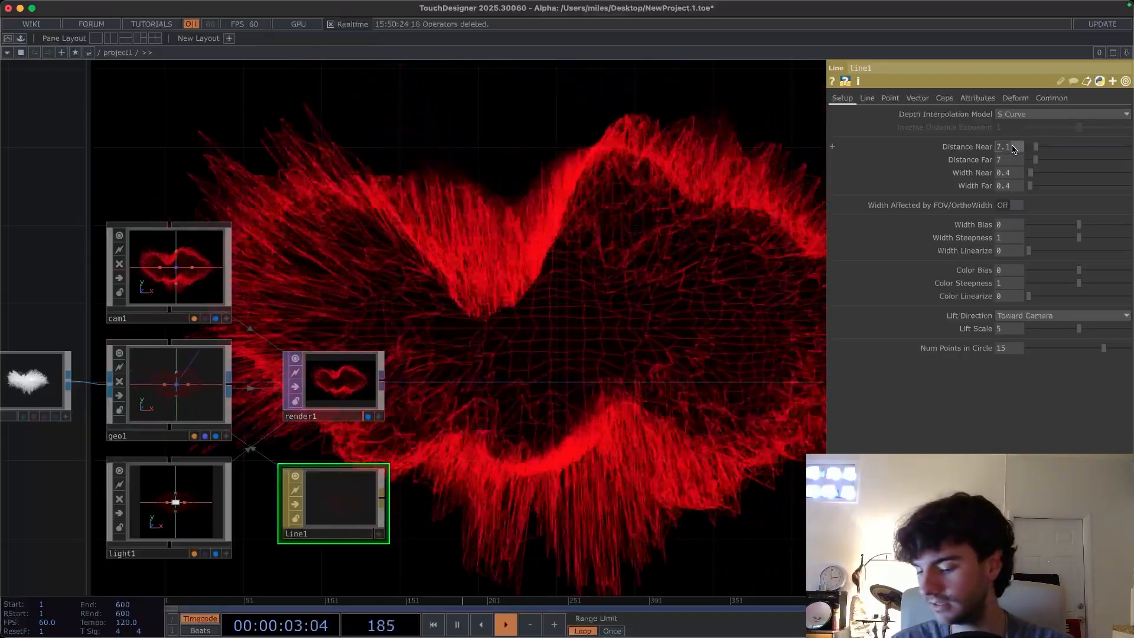
{"action": "type", "text": "7"}
{"action": "key", "text": "Return"}
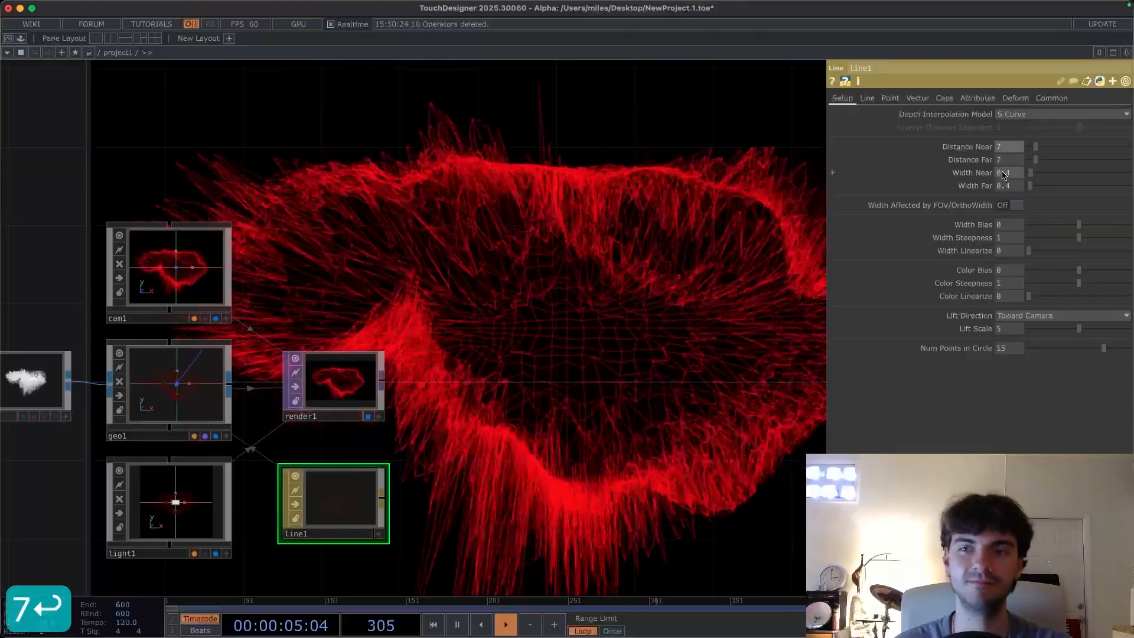
- Set the Line MAT's Distance Far to 7
{"action": "mouse_move", "coordinate": [1034, 159]}
{"action": "left_mouse_down"}
{"action": "mouse_move", "coordinate": [1047, 164]}
{"action": "mouse_move", "coordinate": [1025, 164]}
{"action": "left_mouse_up"}
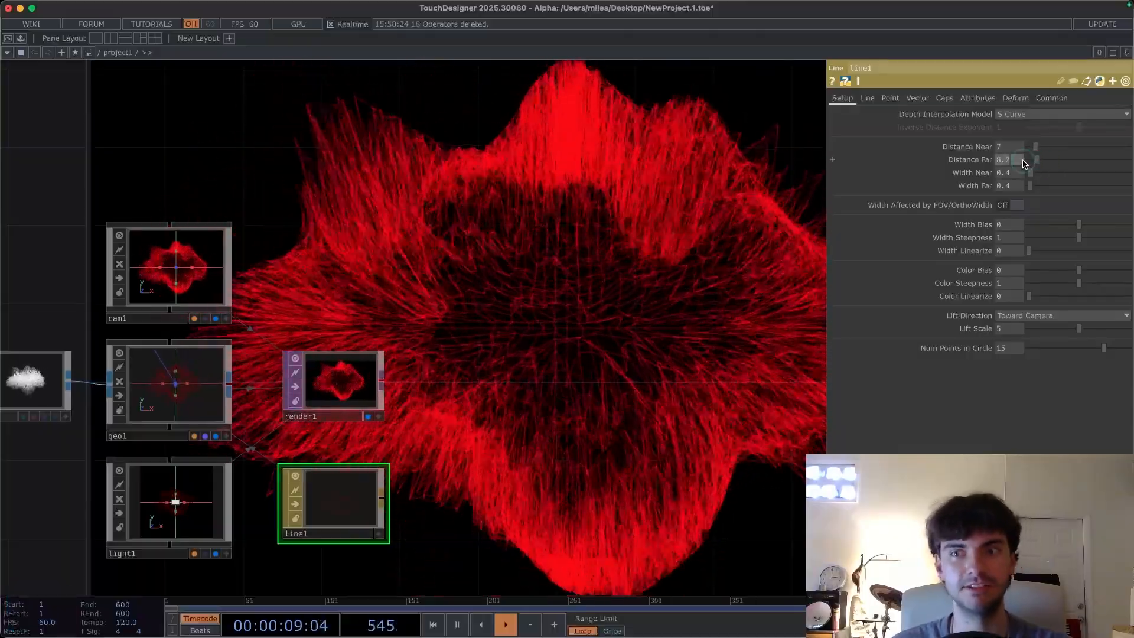
{"action": "type", "text": "7"}
{"action": "key", "text": "Return"}
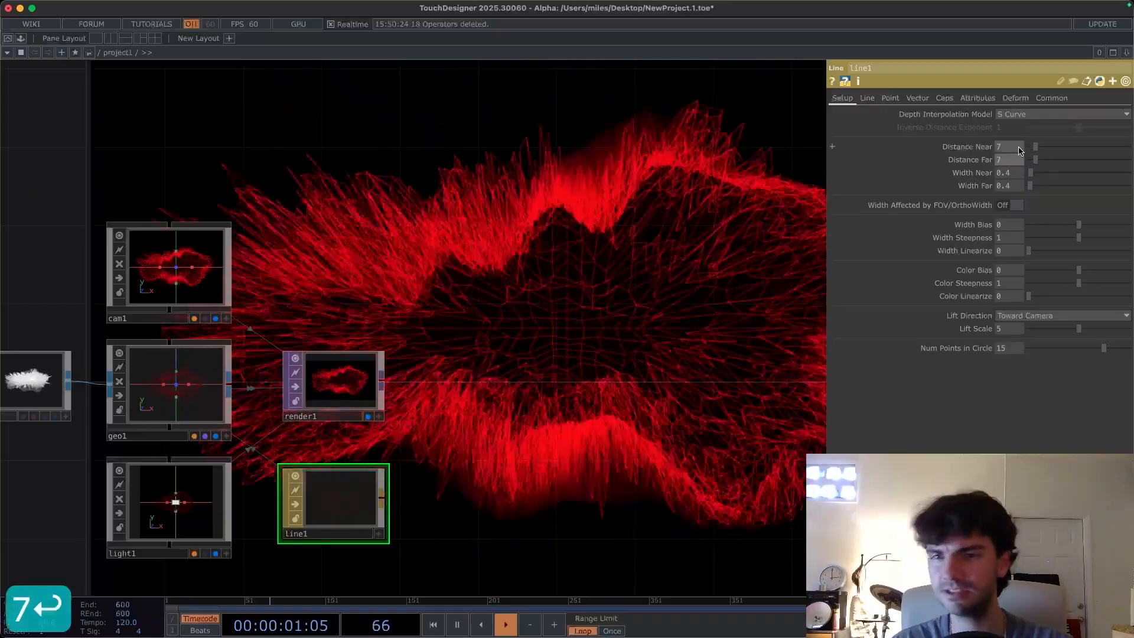
- Try Distance Near values of 6.5, 6 and 5 on the Line MAT, settling on 5.5
{"action": "left_click", "coordinate": [1024, 146]}
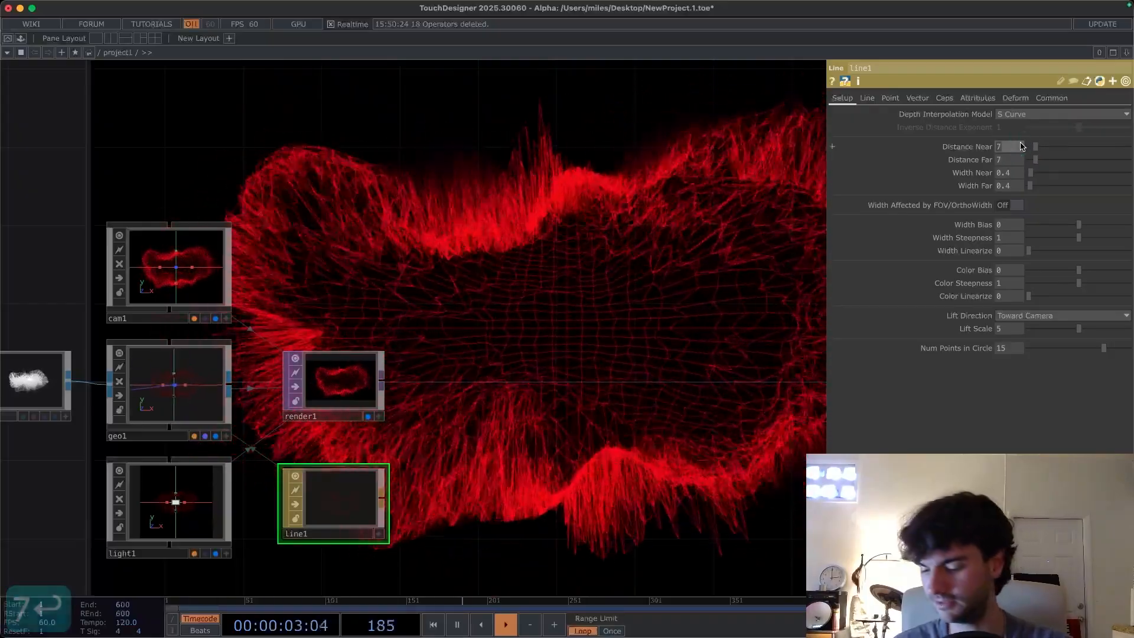
{"action": "type", "text": "6.5"}
{"action": "key", "text": "Return"}
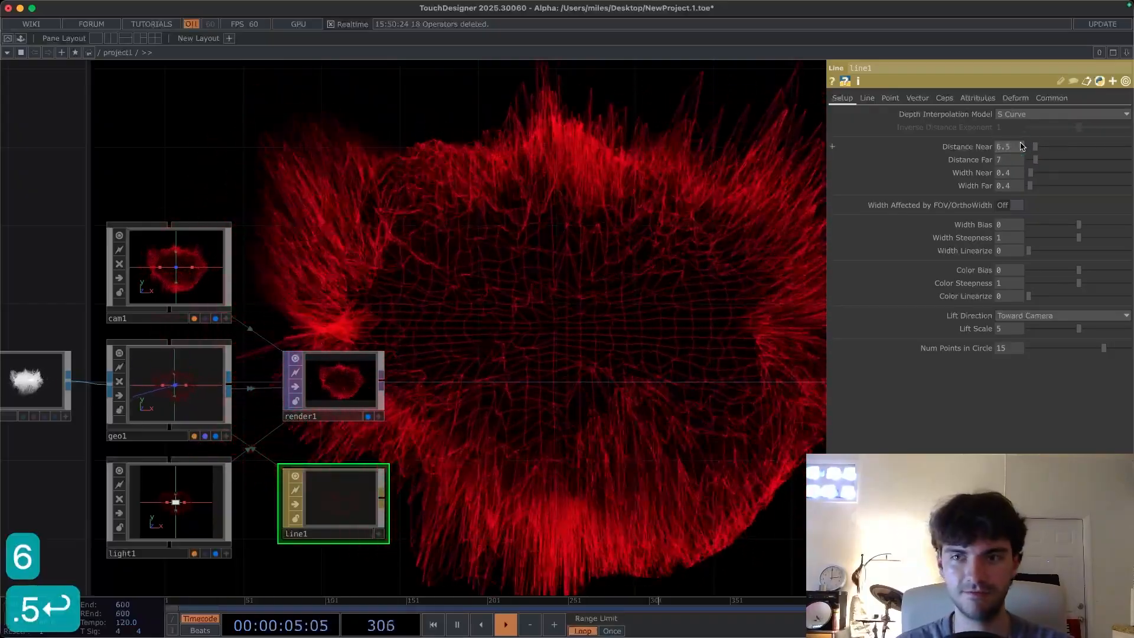
{"action": "left_click", "coordinate": [1010, 148]}
{"action": "type", "text": "6"}
{"action": "key", "text": "Return"}
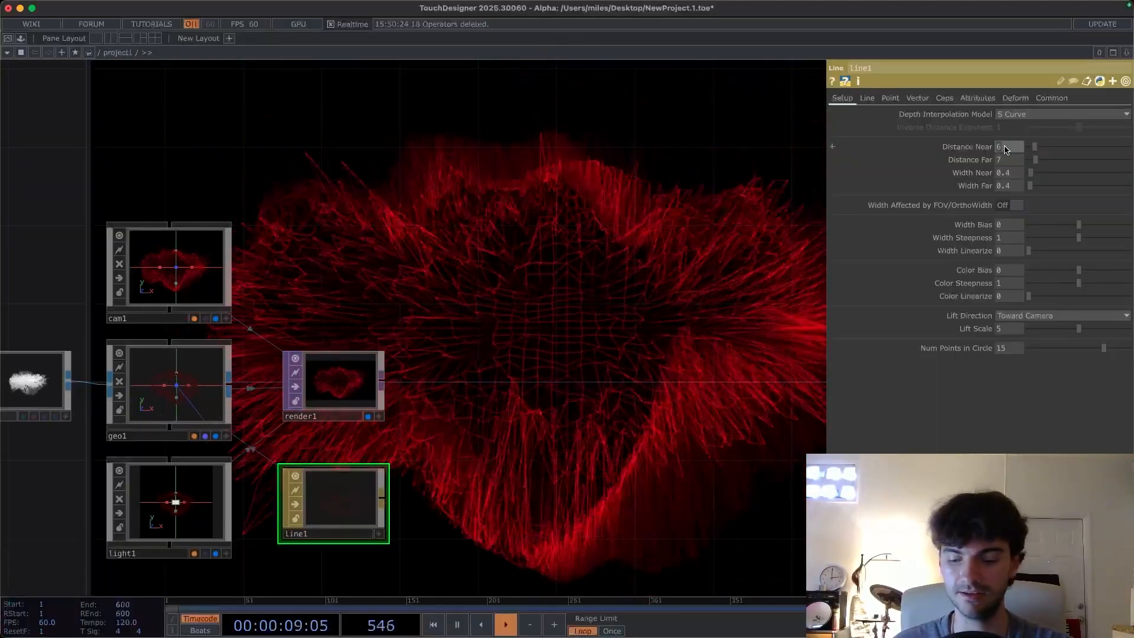
{"action": "left_click", "coordinate": [1006, 148]}
{"action": "type", "text": "5"}
{"action": "key", "text": "Return"}
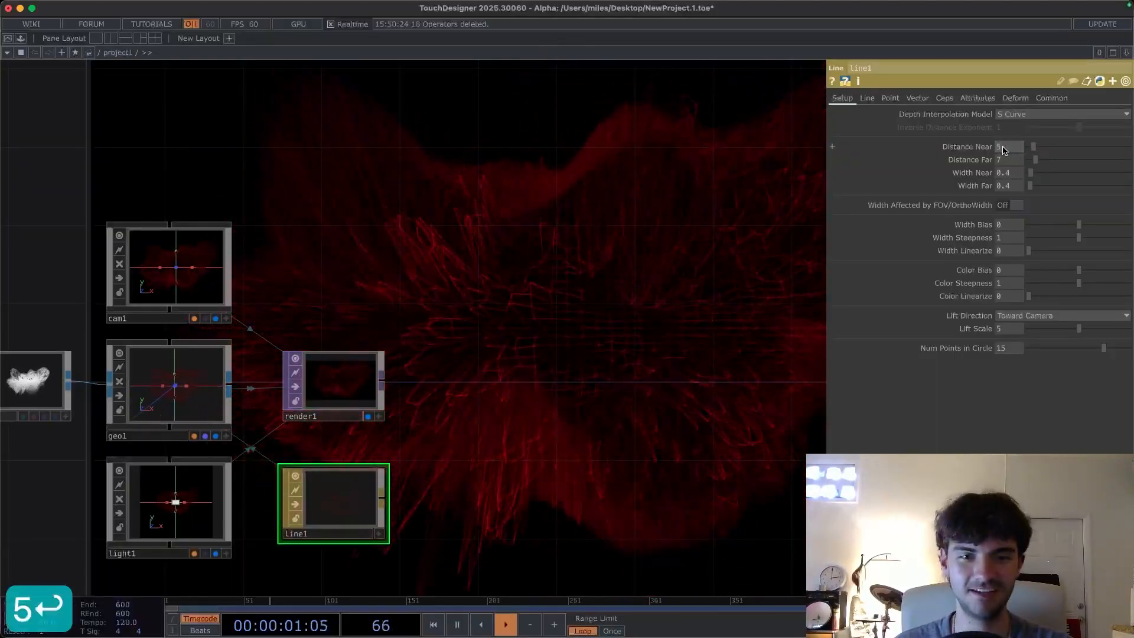
{"action": "left_click", "coordinate": [1006, 147]}
{"action": "type", "text": ".5"}
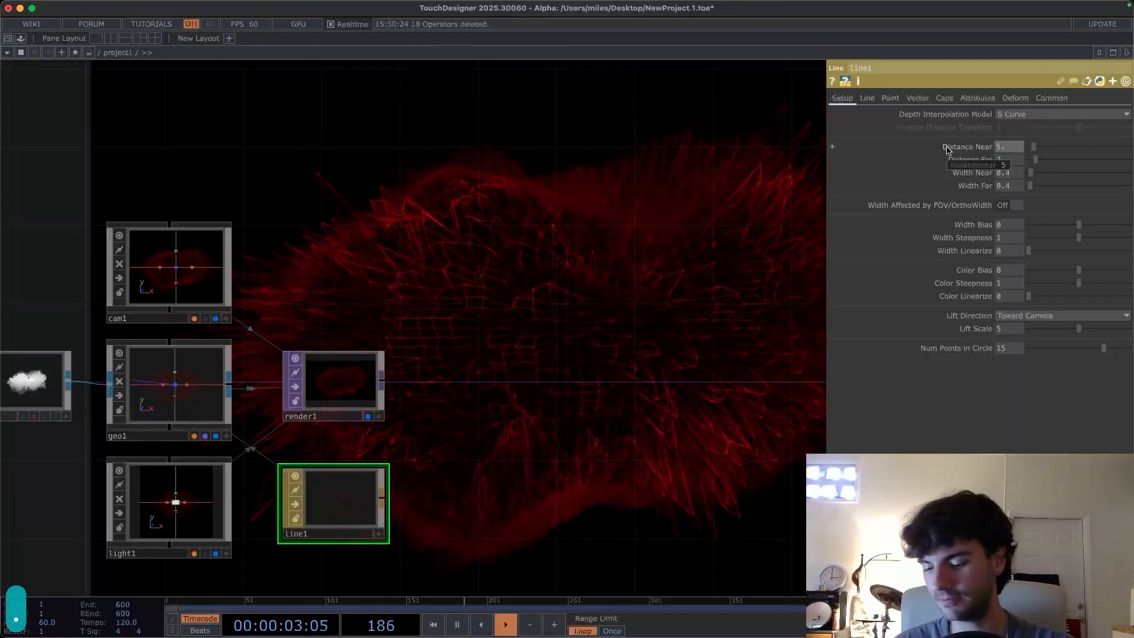
{"action": "key", "text": "Return"}
{"action": "left_click_drag", "start_coordinate": [507, 356], "coordinate": [577, 364]}
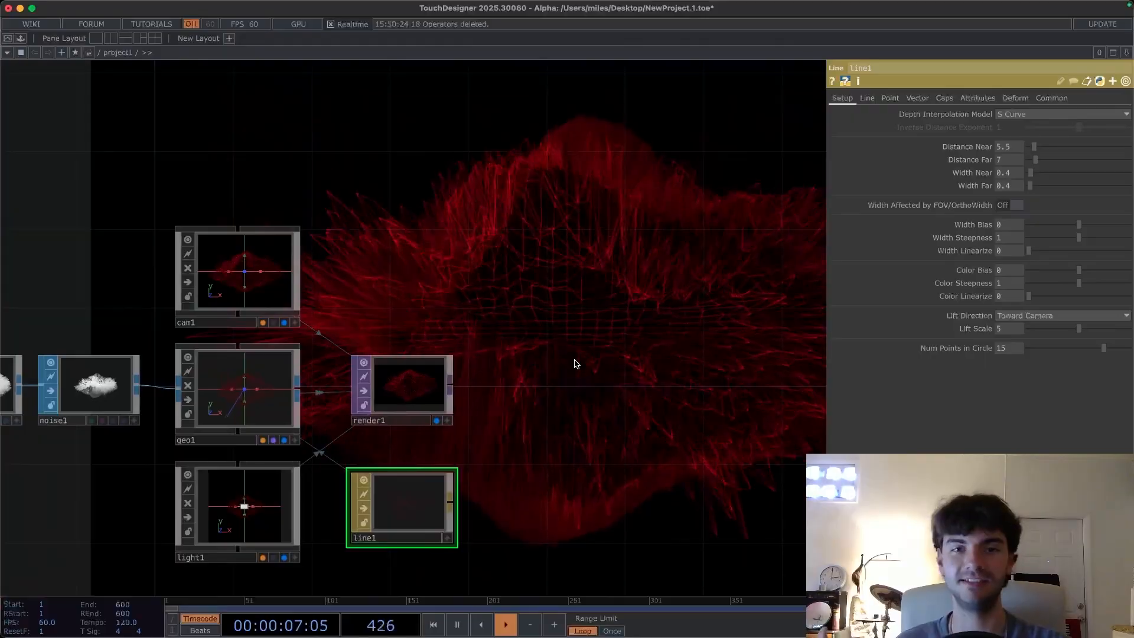
{"action": "left_click_drag", "start_coordinate": [584, 356], "coordinate": [582, 319]}
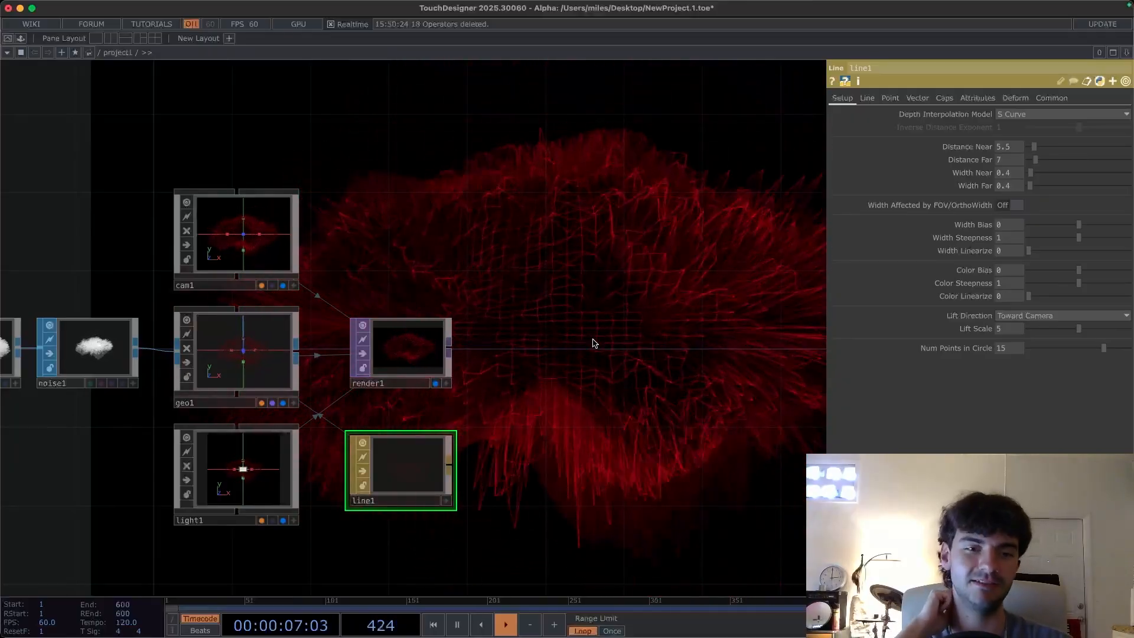
{"action": "left_click_drag", "start_coordinate": [540, 332], "coordinate": [512, 360]}
{"action": "left_click", "coordinate": [400, 377]}
{"action": "left_click", "coordinate": [394, 504]}
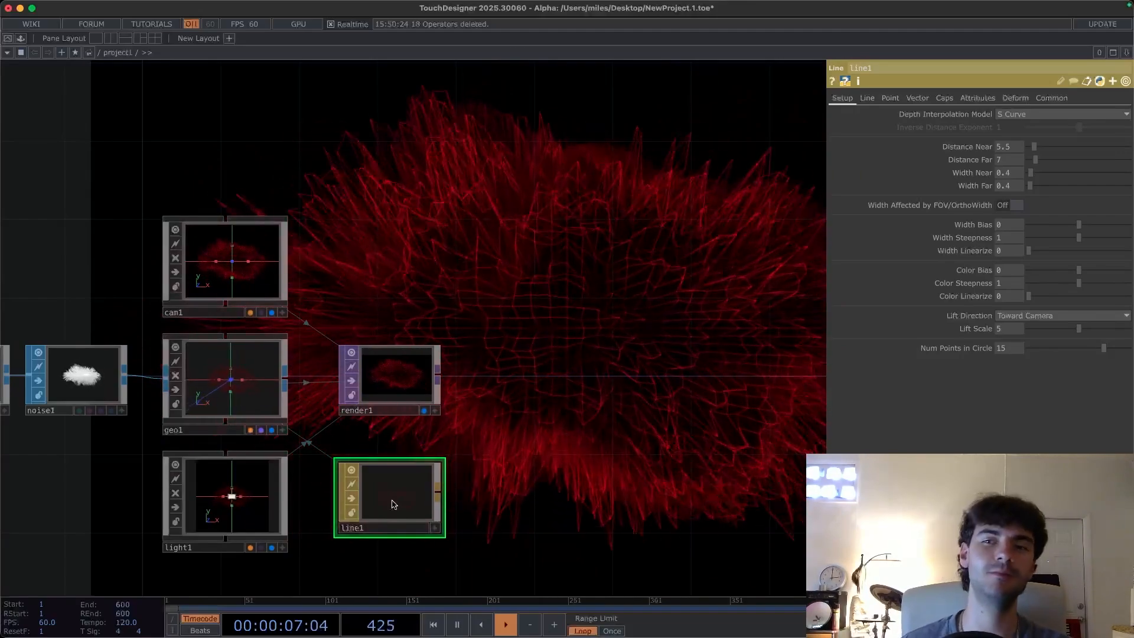
{"action": "left_click_drag", "start_coordinate": [575, 347], "coordinate": [646, 326]}
{"action": "left_click_drag", "start_coordinate": [627, 391], "coordinate": [619, 367]}
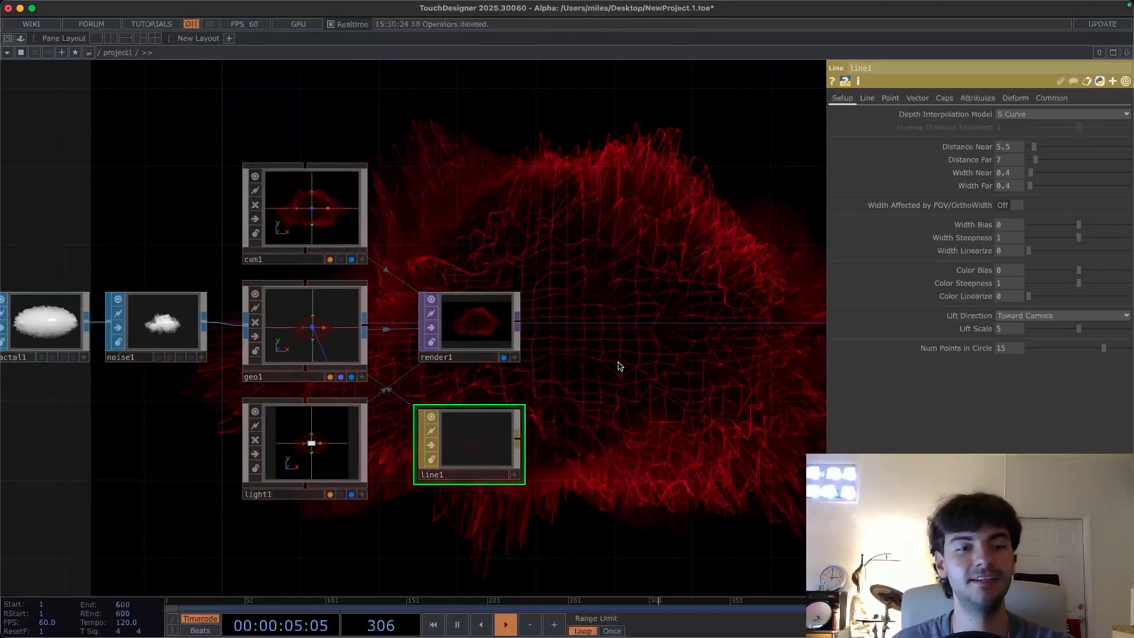
{"action": "left_click_drag", "start_coordinate": [580, 361], "coordinate": [595, 352]}
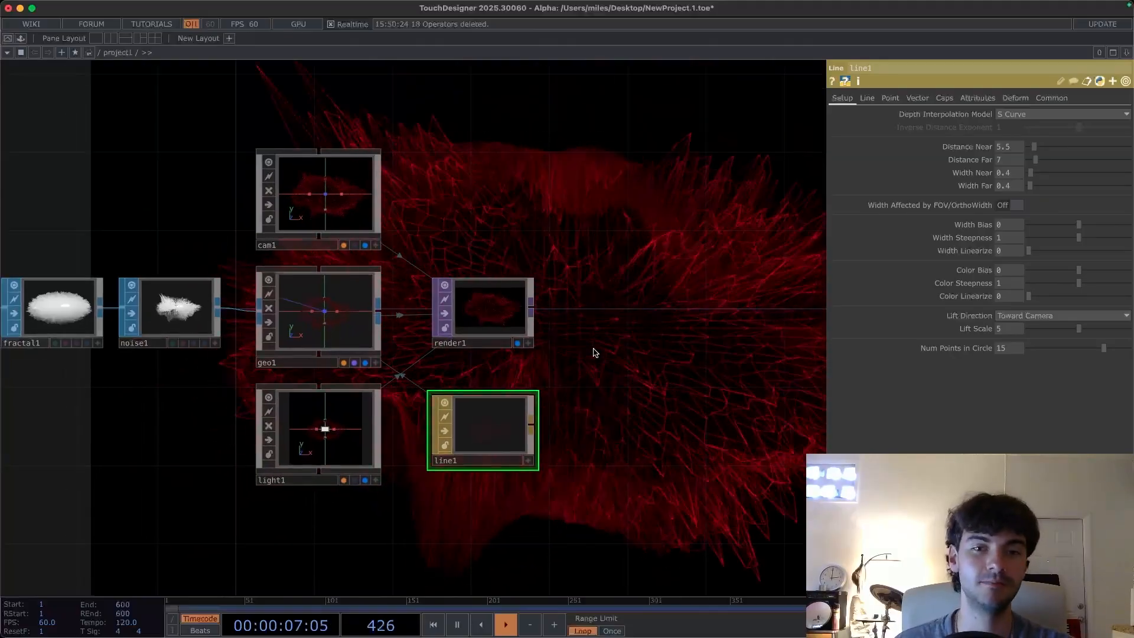
- Add an Edge TOP connected after the render TOP
{"action": "left_click_drag", "start_coordinate": [589, 331], "coordinate": [431, 378]}
{"action": "left_click", "coordinate": [378, 295]}
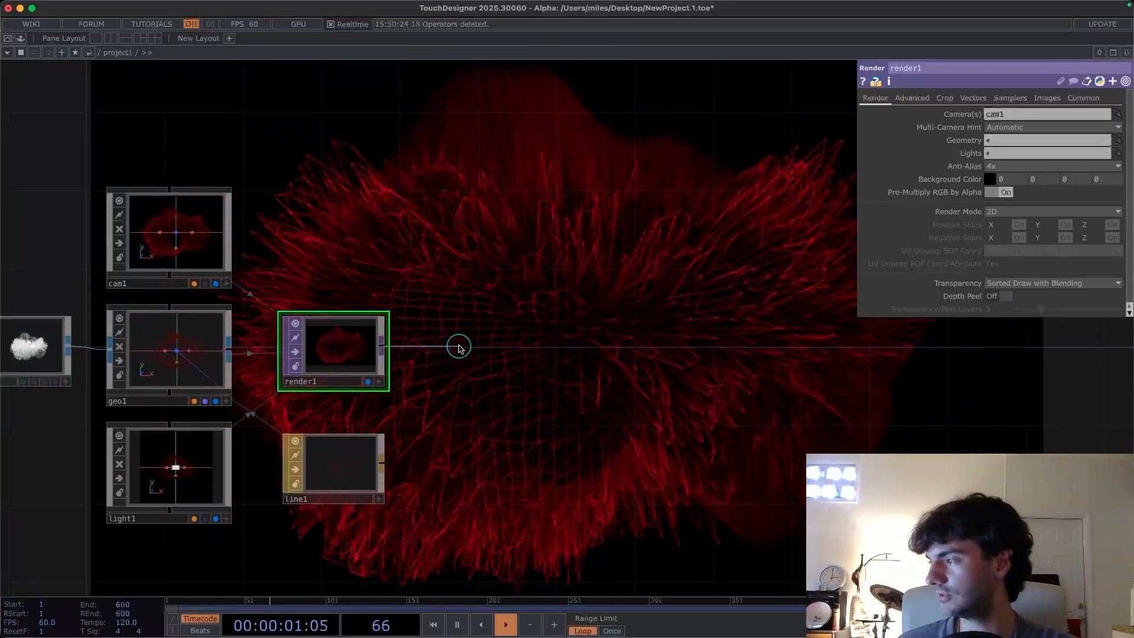
{"action": "key", "text": "Tab"}
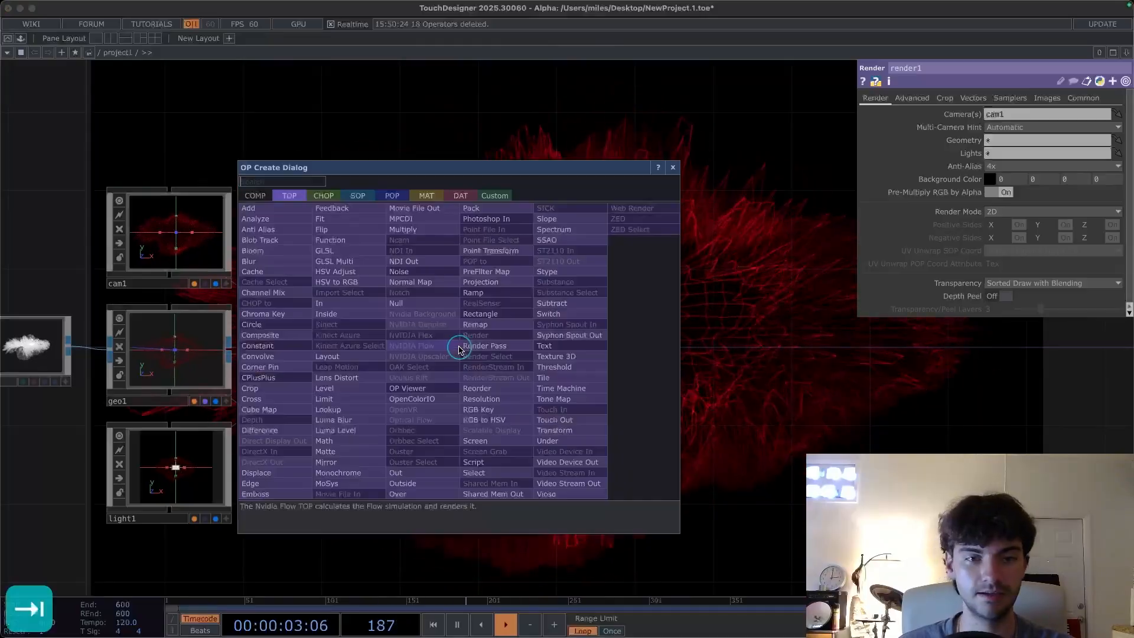
{"action": "type", "text": "ed"}
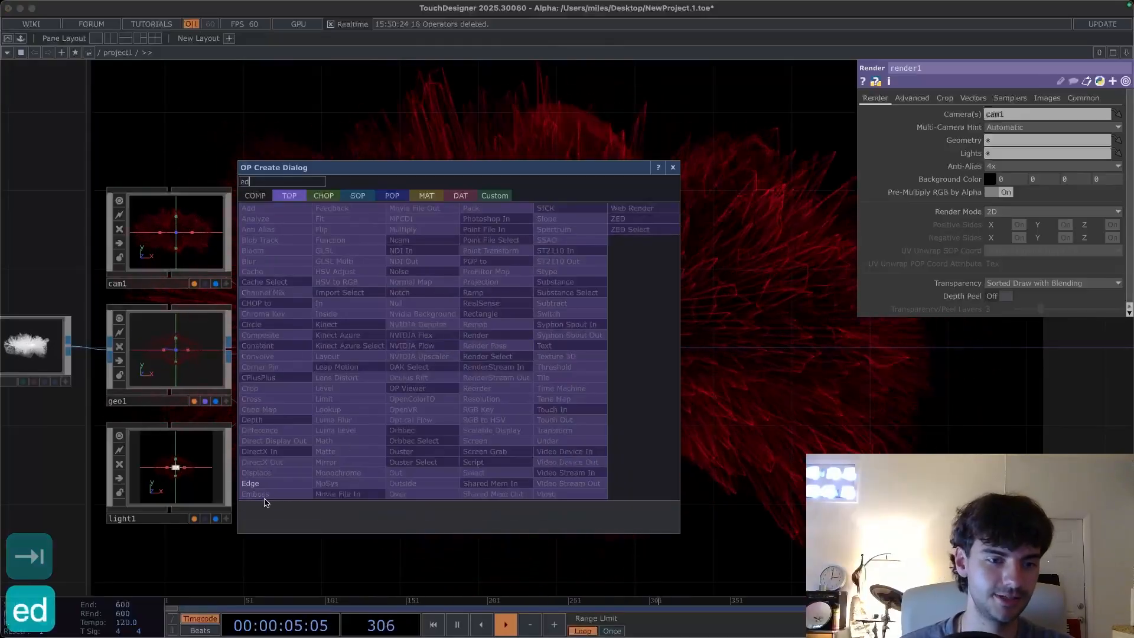
{"action": "left_click", "coordinate": [273, 488]}
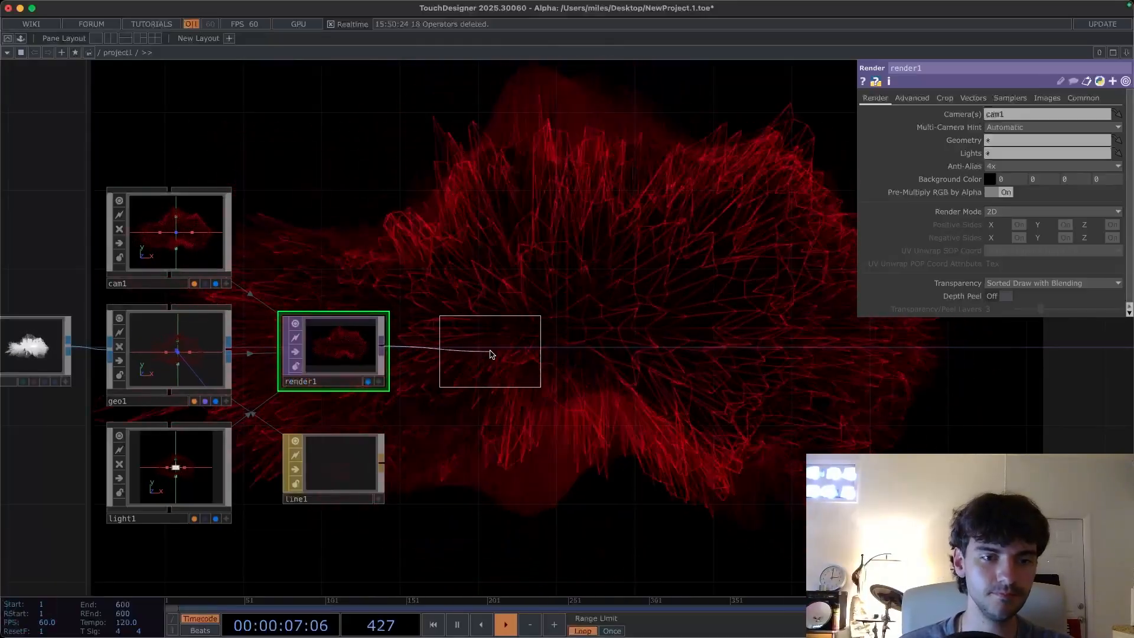
{"action": "left_click", "coordinate": [490, 354]}
{"action": "left_click_drag", "start_coordinate": [562, 362], "coordinate": [487, 349]}
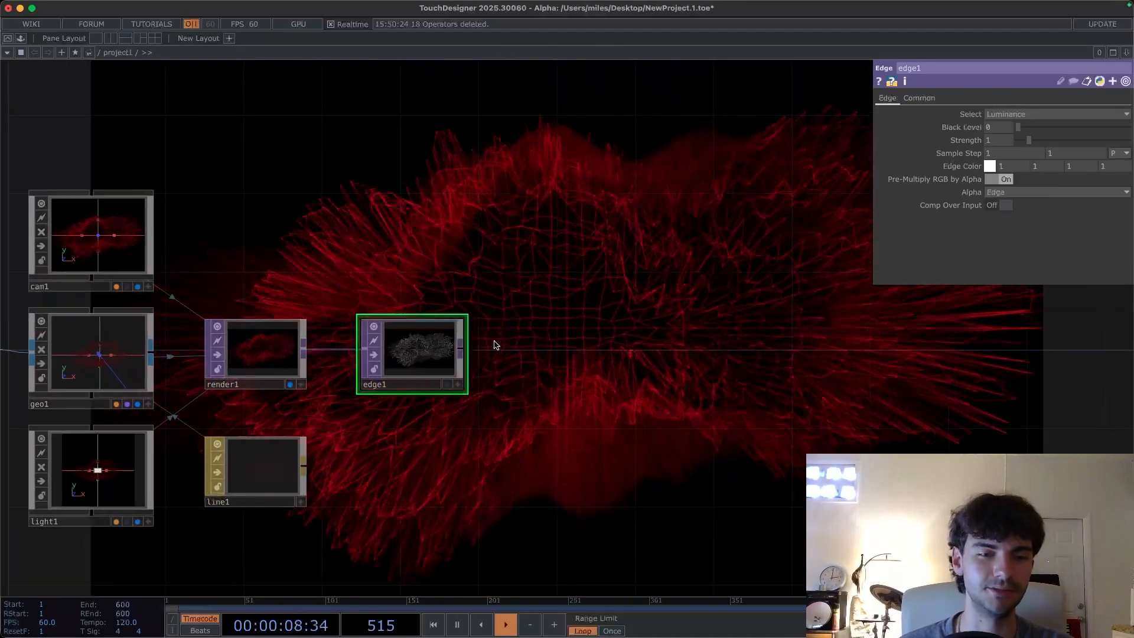
- Append a Null TOP after the edge TOP and make it the displayed output
{"action": "left_click", "coordinate": [461, 351]}
{"action": "key", "text": "Tab"}
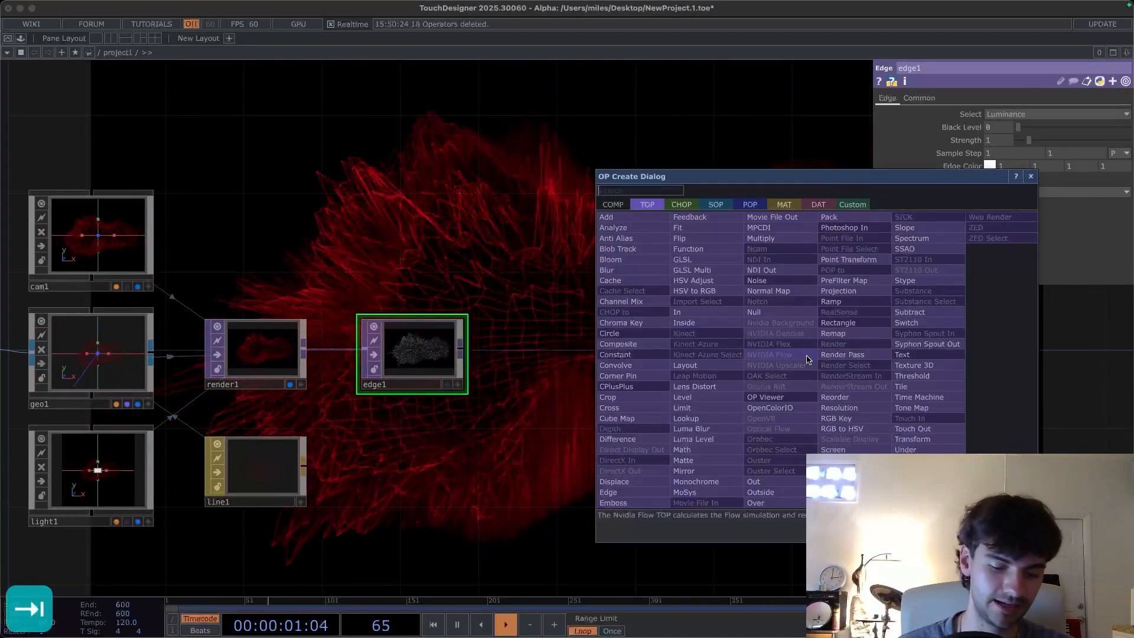
{"action": "type", "text": "null"}
{"action": "key", "text": "Return"}
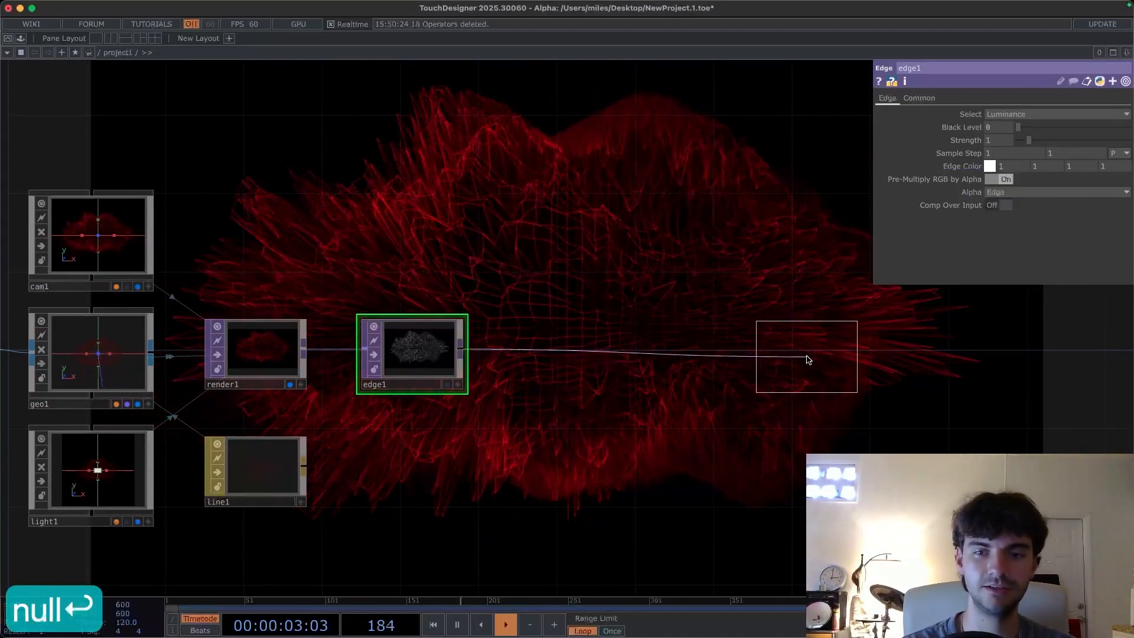
{"action": "left_click", "coordinate": [808, 359]}
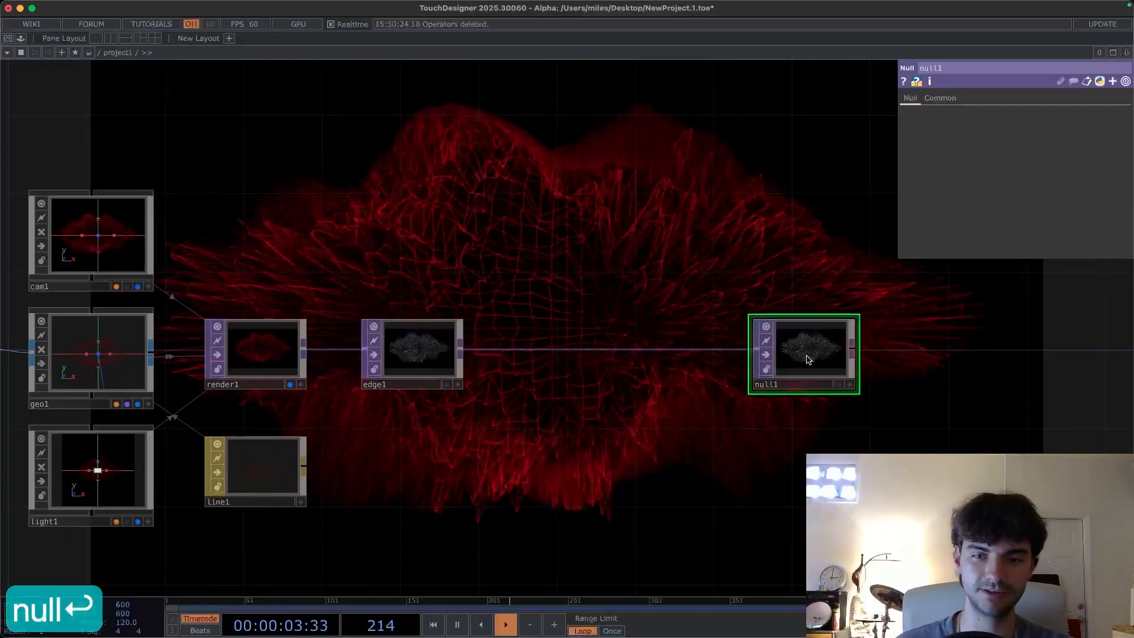
{"action": "left_click", "coordinate": [290, 384]}
{"action": "left_click", "coordinate": [839, 385]}
{"action": "left_click_drag", "start_coordinate": [817, 345], "coordinate": [878, 348]}
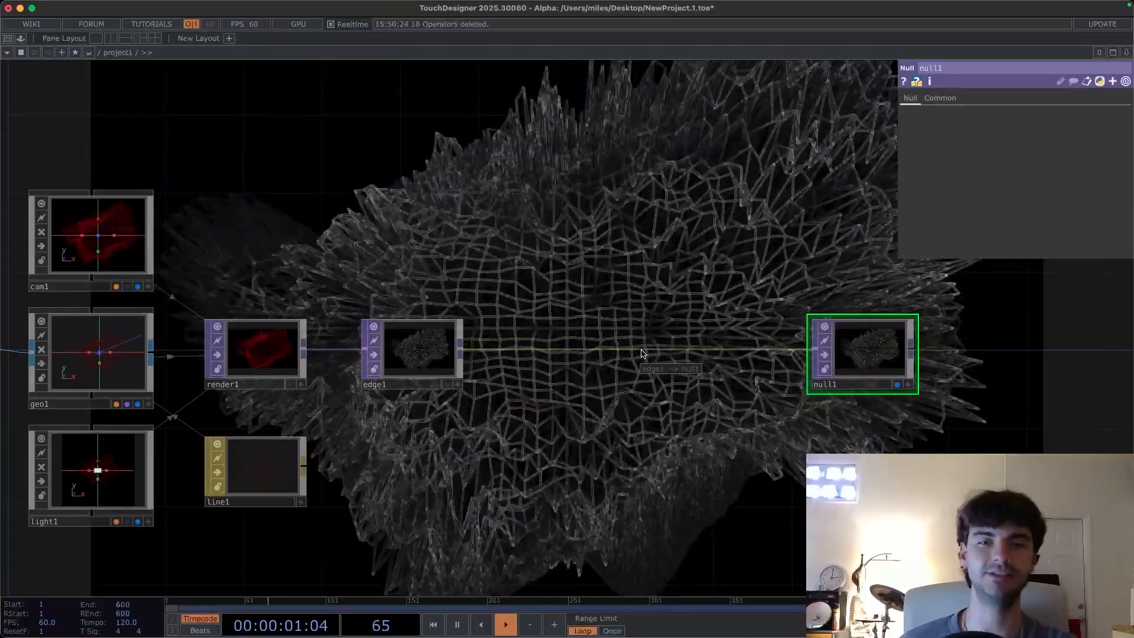
- Turn on Comp Over Input for the edge TOP and set its edge color to red
{"action": "left_click_drag", "start_coordinate": [414, 355], "coordinate": [394, 355]}
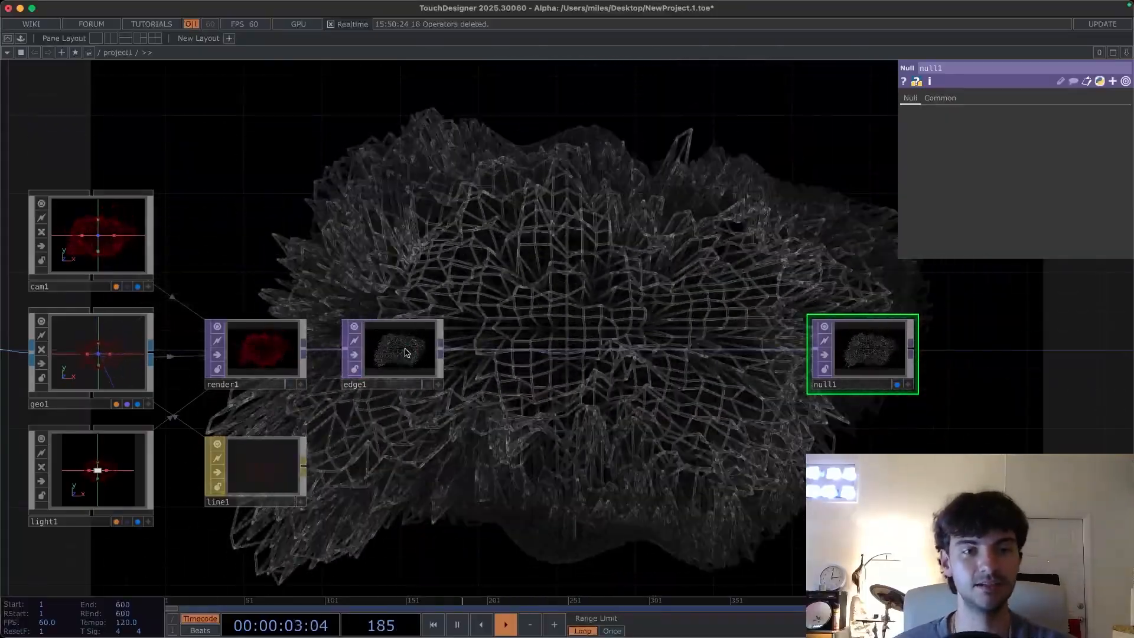
{"action": "left_click", "coordinate": [406, 352]}
{"action": "left_click_drag", "start_coordinate": [524, 428], "coordinate": [572, 458]}
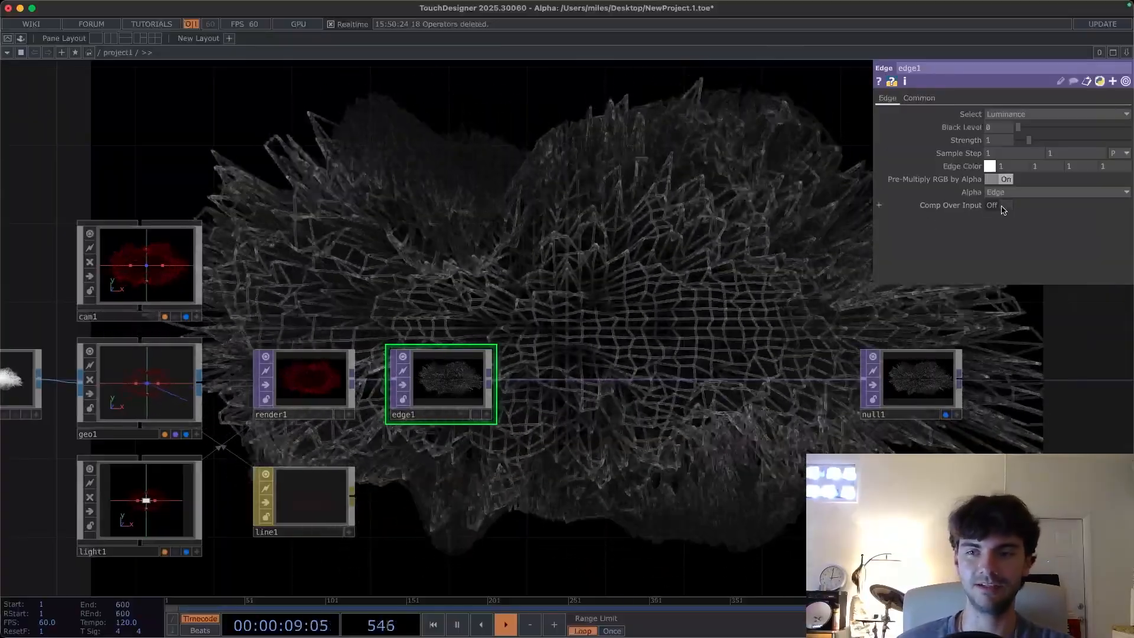
{"action": "left_click", "coordinate": [1002, 207]}
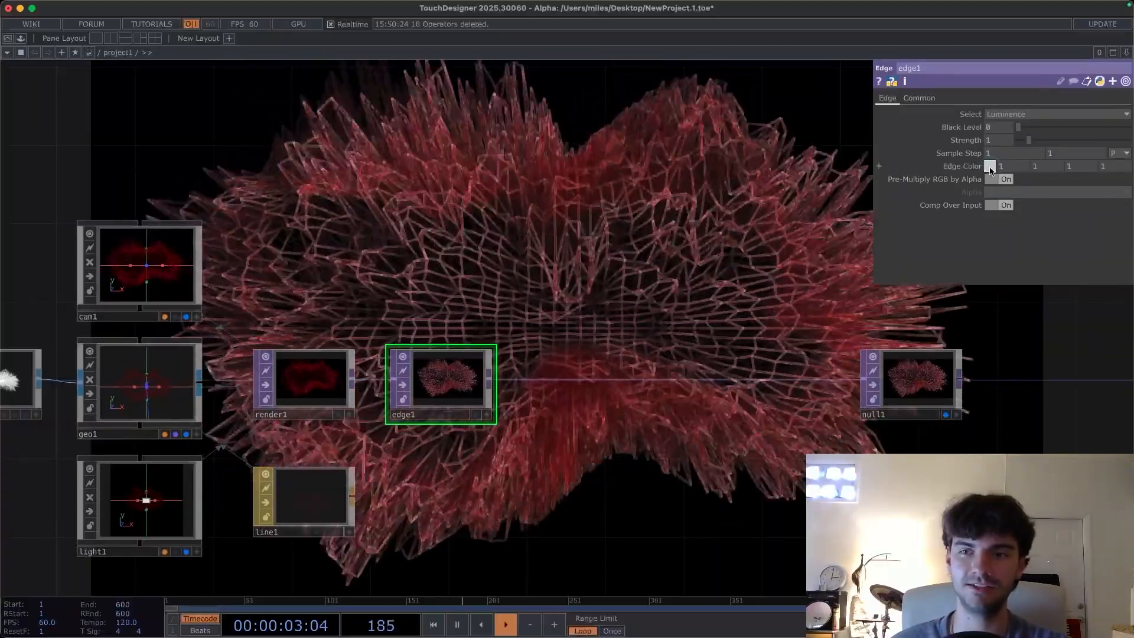
{"action": "left_click", "coordinate": [991, 167]}
{"action": "left_click", "coordinate": [993, 147]}
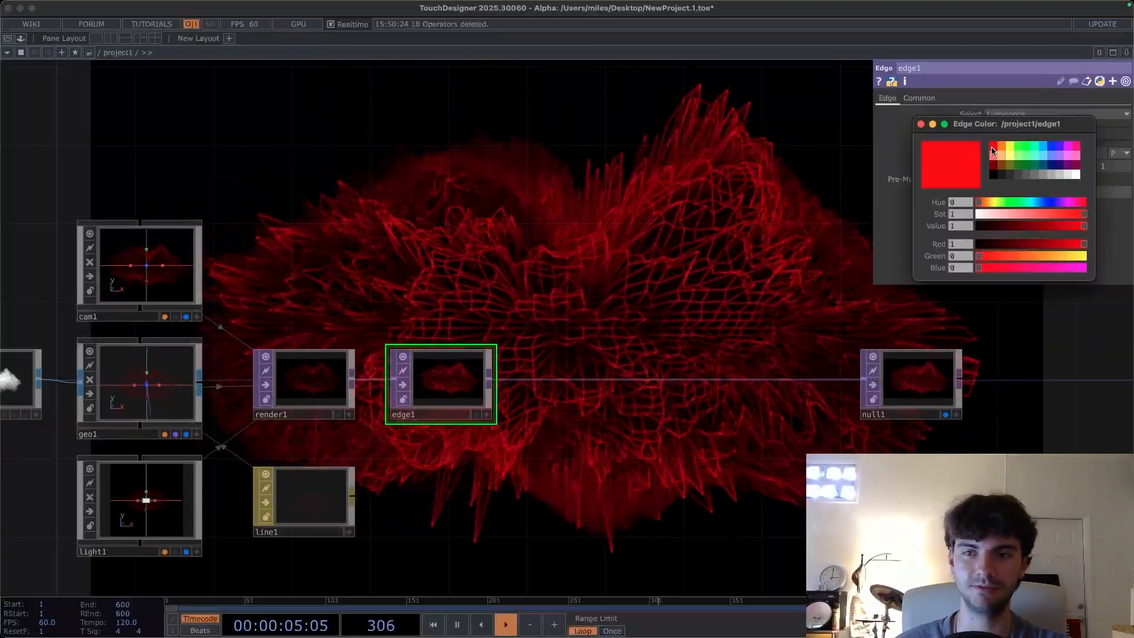
{"action": "left_click", "coordinate": [920, 125]}
- Insert a Bloom TOP between the edge TOP and the null
{"action": "left_click_drag", "start_coordinate": [553, 305], "coordinate": [613, 288]}
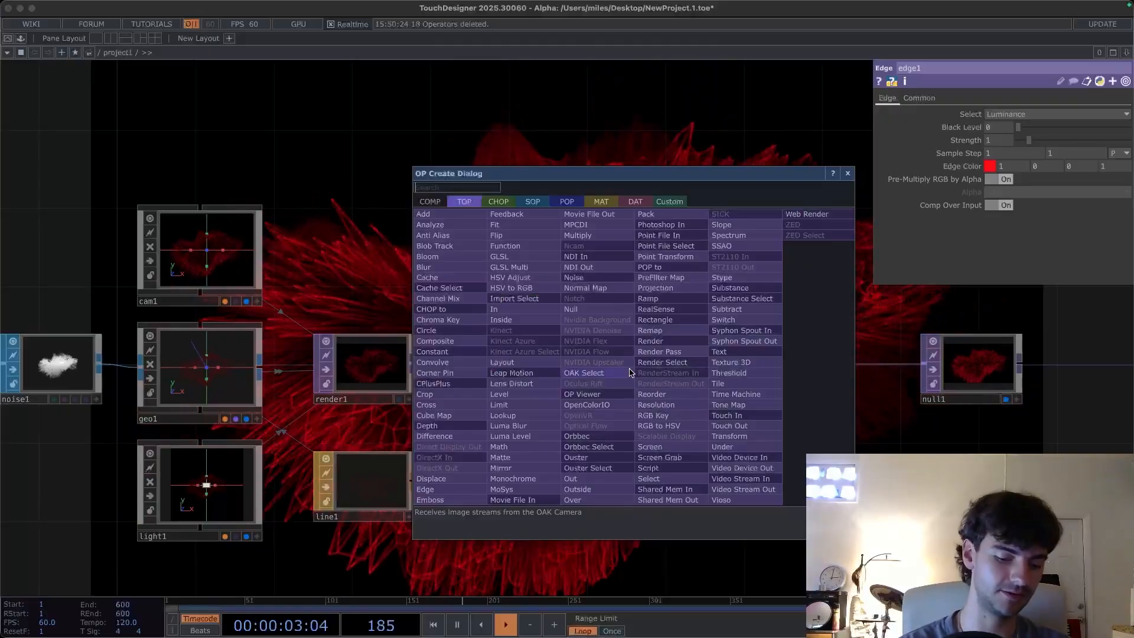
{"action": "type", "text": "bloom"}
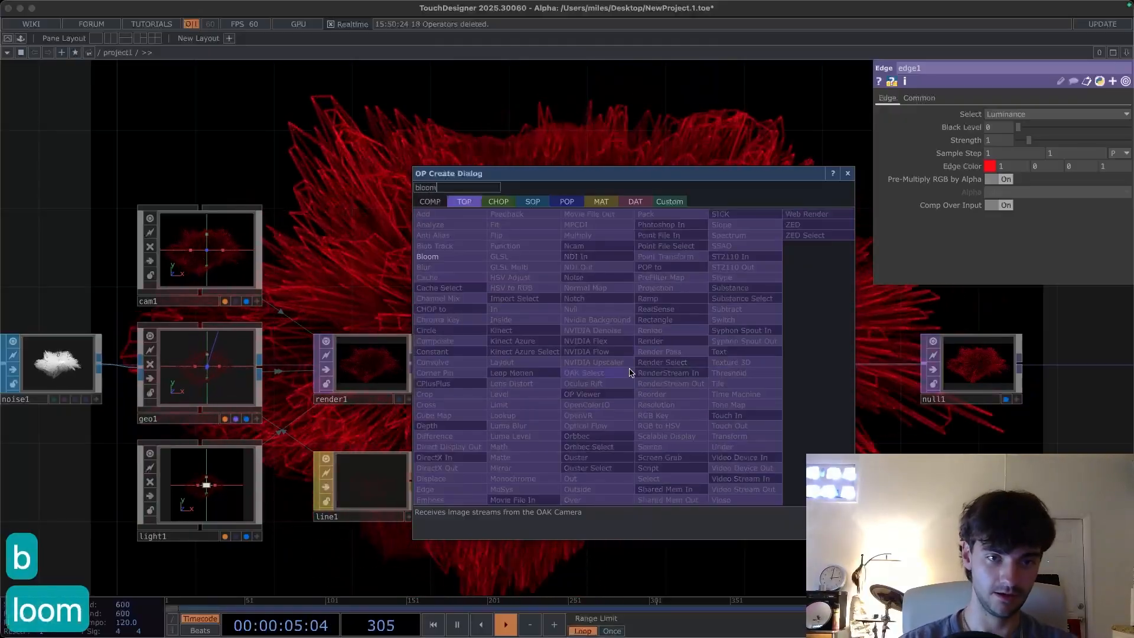
{"action": "left_click", "coordinate": [441, 258]}
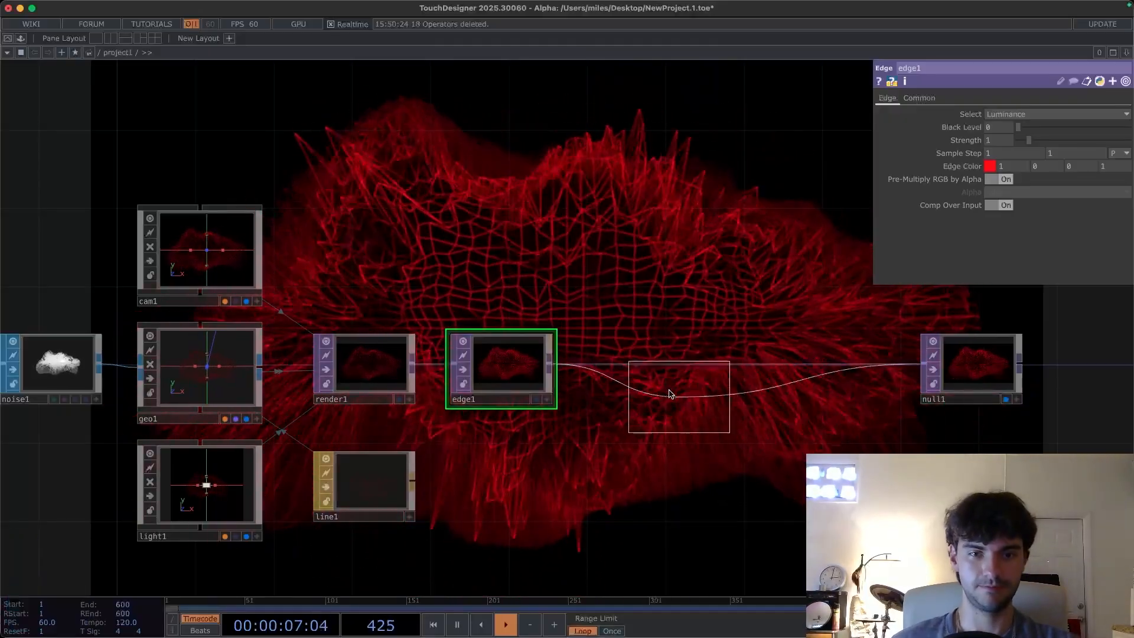
{"action": "left_click", "coordinate": [662, 372]}
{"action": "left_click_drag", "start_coordinate": [651, 301], "coordinate": [576, 302]}
{"action": "left_click_drag", "start_coordinate": [592, 410], "coordinate": [553, 415]}
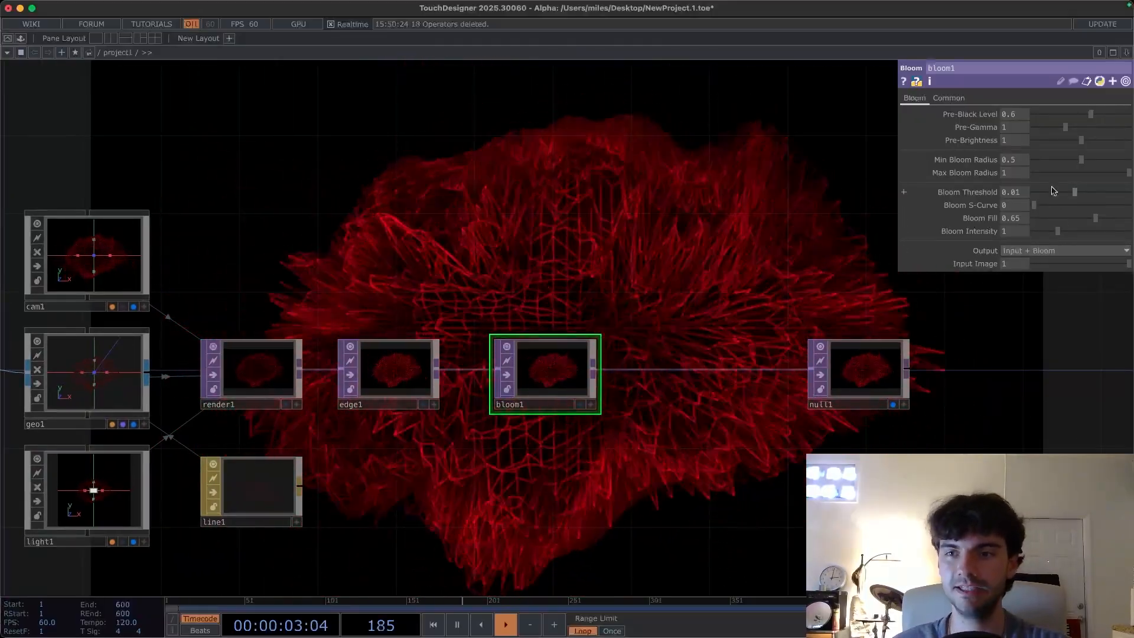
- Set the Bloom Threshold to 0.0002
{"action": "left_click_drag", "start_coordinate": [1070, 195], "coordinate": [1064, 193]}
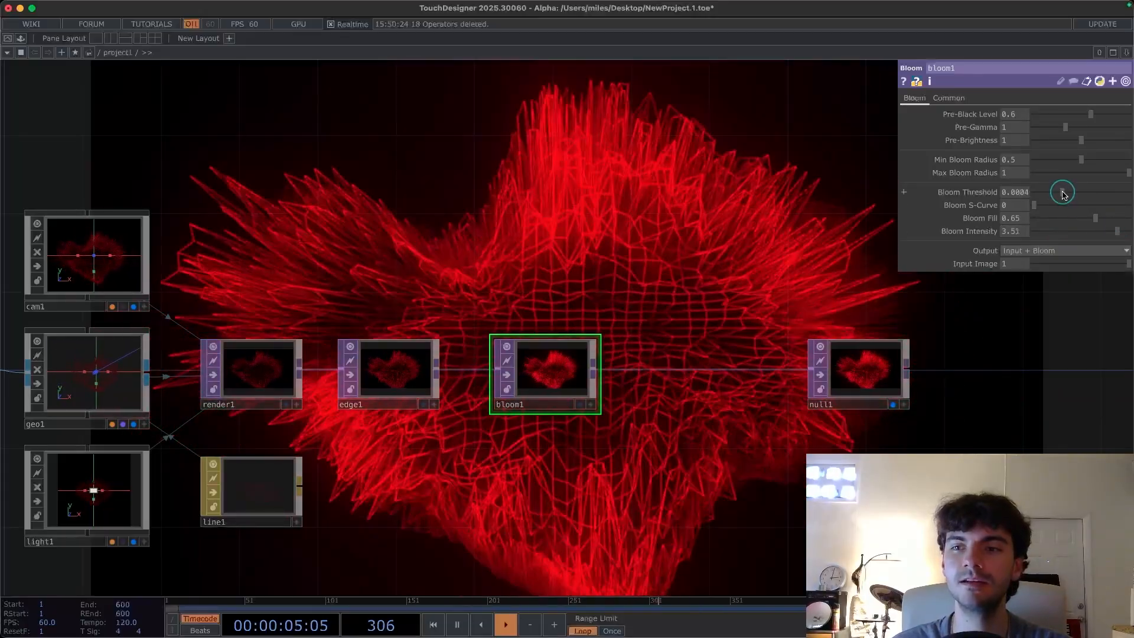
{"action": "left_click", "coordinate": [1016, 193]}
{"action": "type", "text": "0.0"}
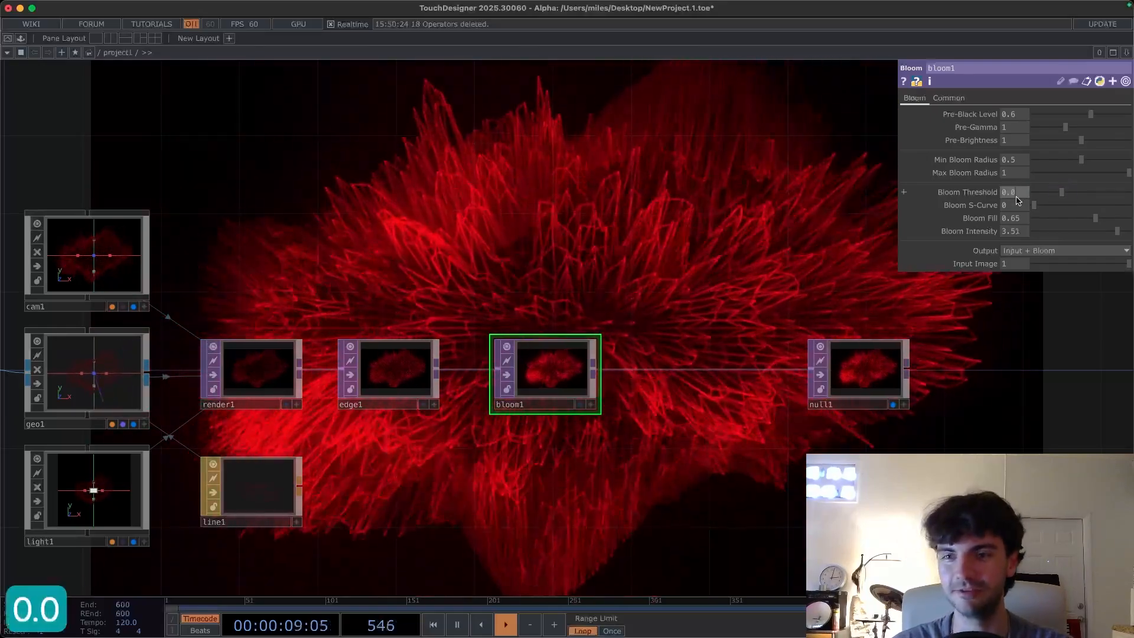
{"action": "type", "text": "002"}
{"action": "key", "text": "Return"}
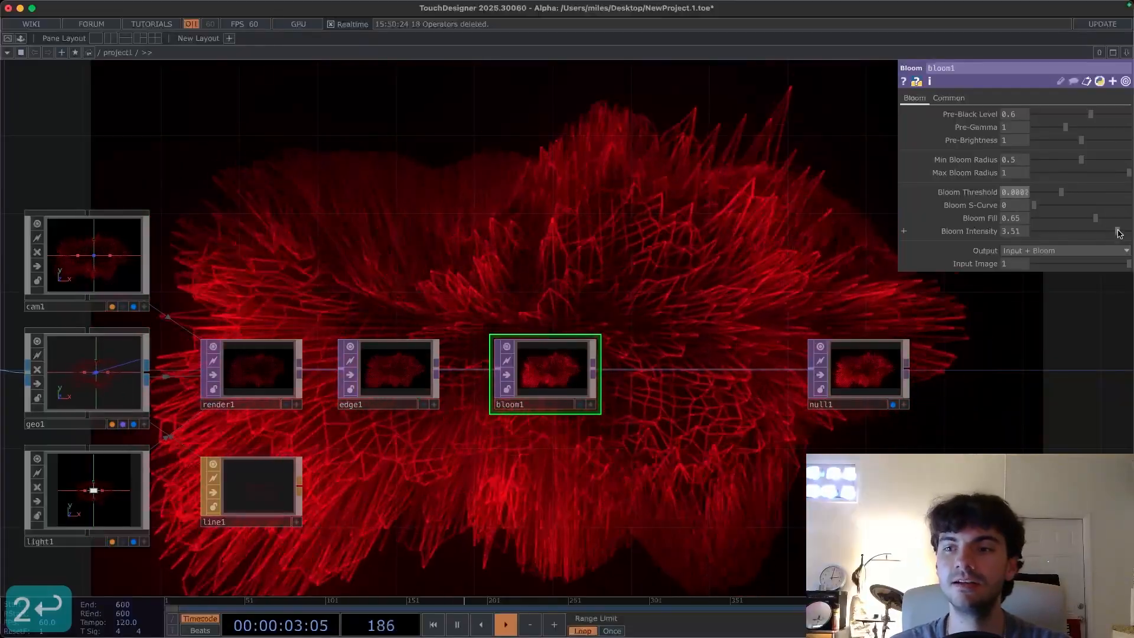
- Adjust the bloom: Intensity about 3.98, Min Bloom Radius about 0.339, Max Bloom Radius 1
{"action": "mouse_move", "coordinate": [1119, 232]}
{"action": "left_mouse_down"}
{"action": "mouse_move", "coordinate": [1106, 232]}
{"action": "mouse_move", "coordinate": [1128, 232]}
{"action": "left_mouse_up"}
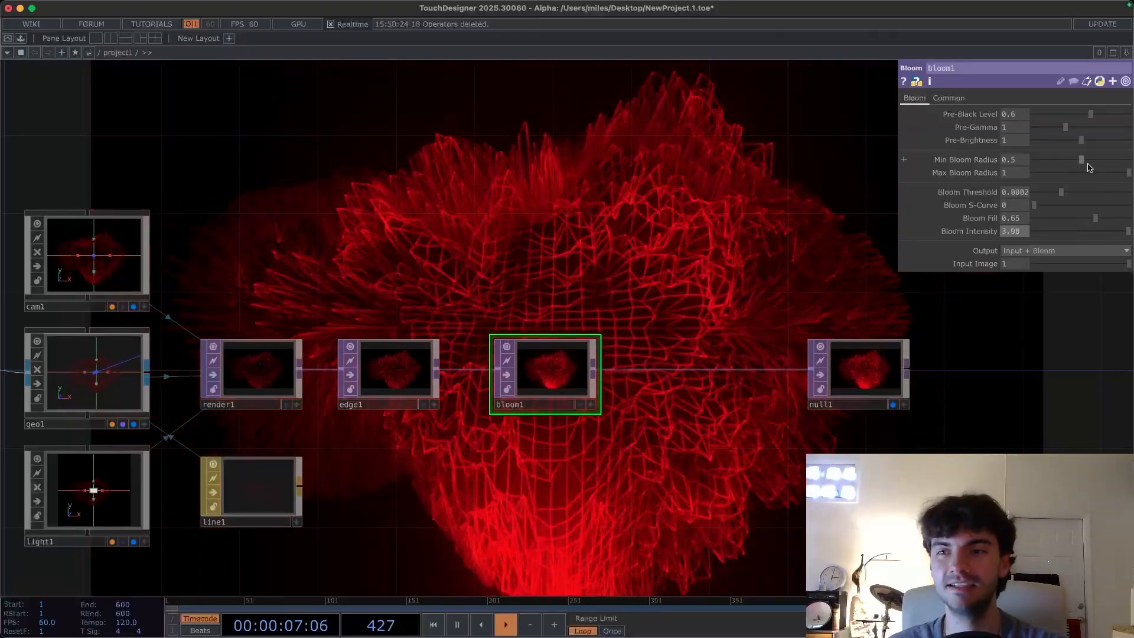
{"action": "left_click_drag", "start_coordinate": [1070, 164], "coordinate": [1097, 174]}
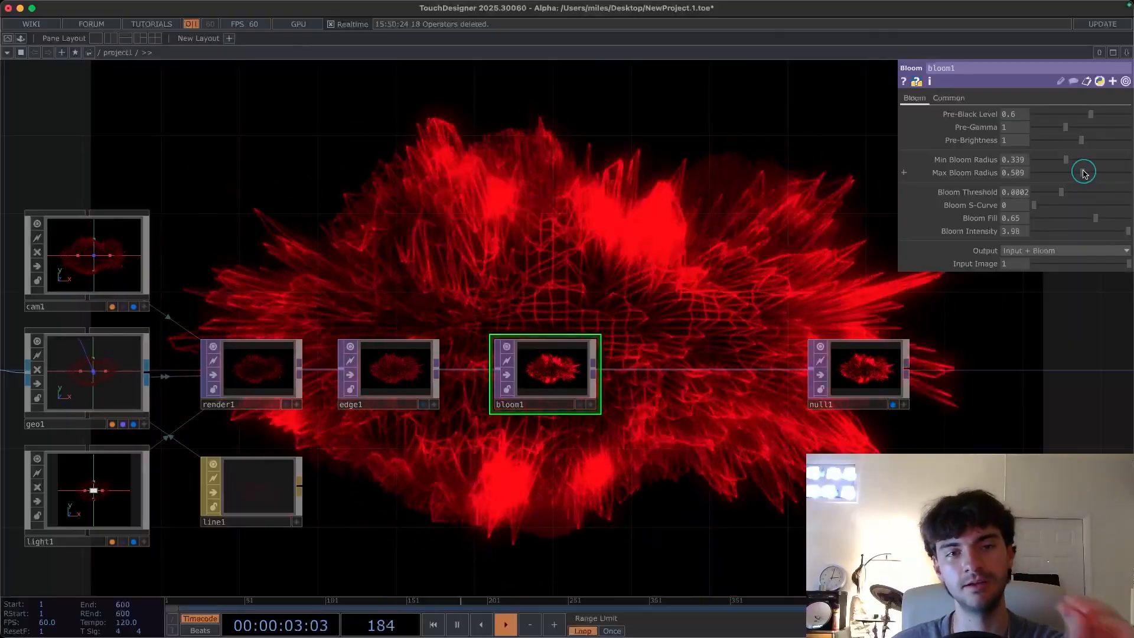
{"action": "left_click_drag", "start_coordinate": [1084, 173], "coordinate": [1129, 173]}
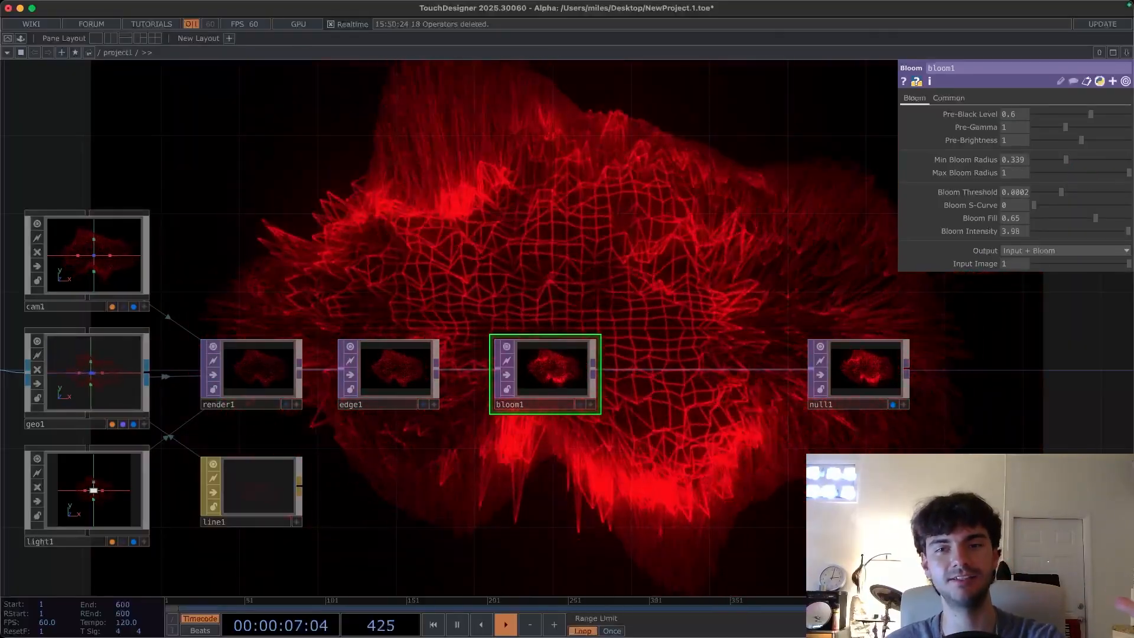
- Set the bloom's Max Bloom Radius to about 0.522
{"action": "left_click_drag", "start_coordinate": [1133, 175], "coordinate": [1122, 175]}
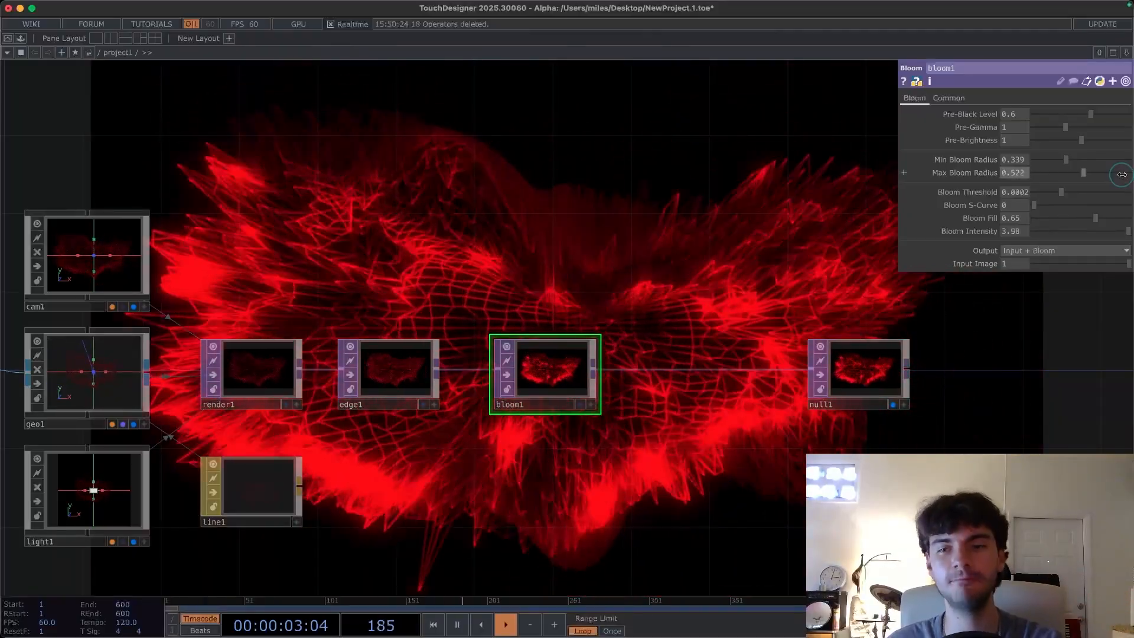
{"action": "left_click_drag", "start_coordinate": [565, 251], "coordinate": [719, 139]}
{"action": "left_click_drag", "start_coordinate": [648, 385], "coordinate": [528, 405]}
{"action": "left_click_drag", "start_coordinate": [572, 372], "coordinate": [455, 389]}
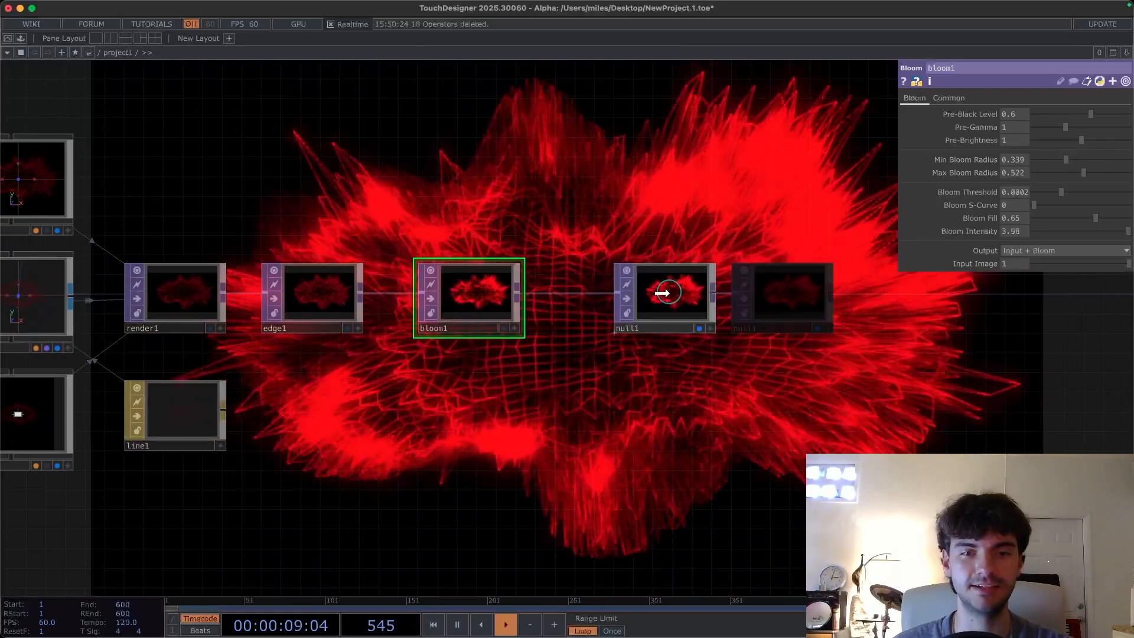
{"action": "left_click_drag", "start_coordinate": [662, 293], "coordinate": [644, 295]}
{"action": "left_click_drag", "start_coordinate": [529, 382], "coordinate": [709, 389]}
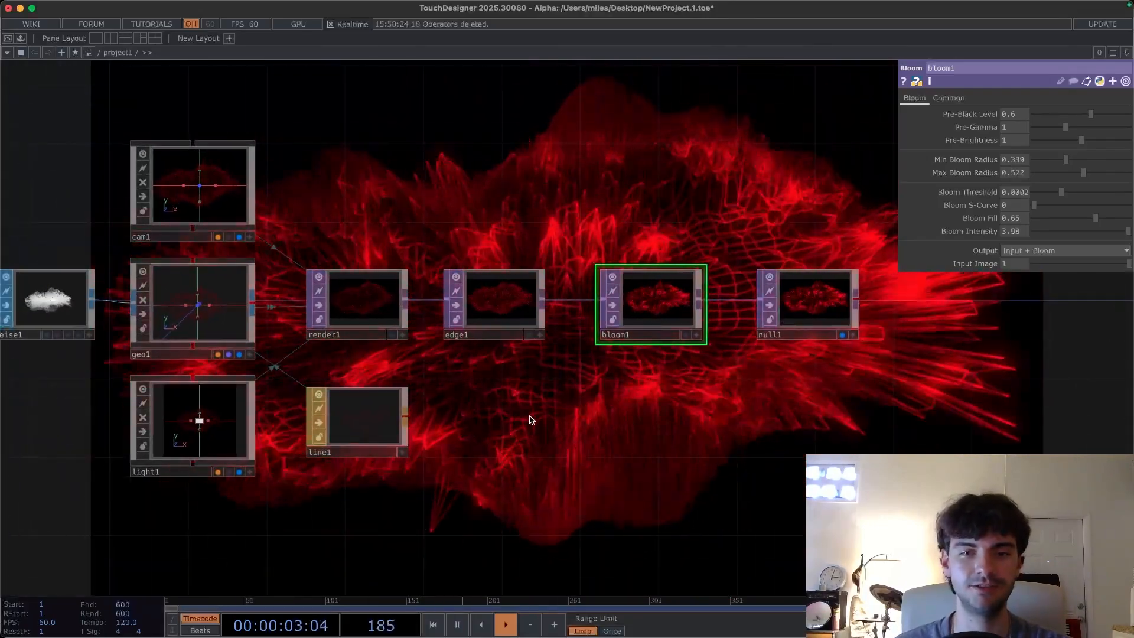
- Add an Audio File In CHOP to the network above the geometry chain
{"action": "key", "text": "h"}
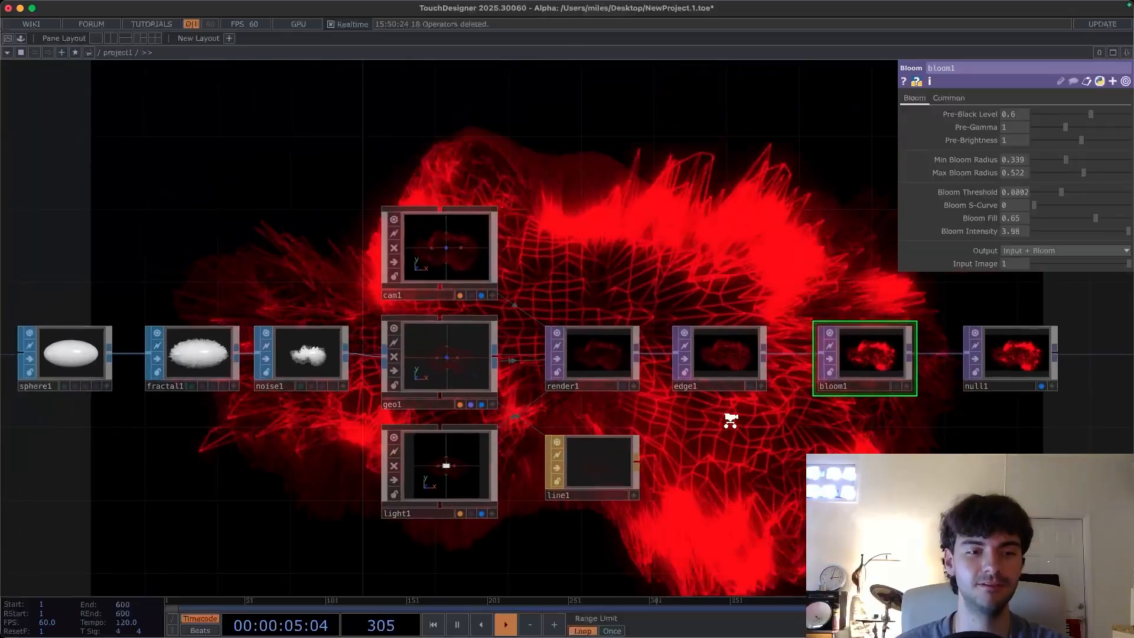
{"action": "scroll", "coordinate": [731, 420], "scroll_direction": "down", "scroll_amount": 5}
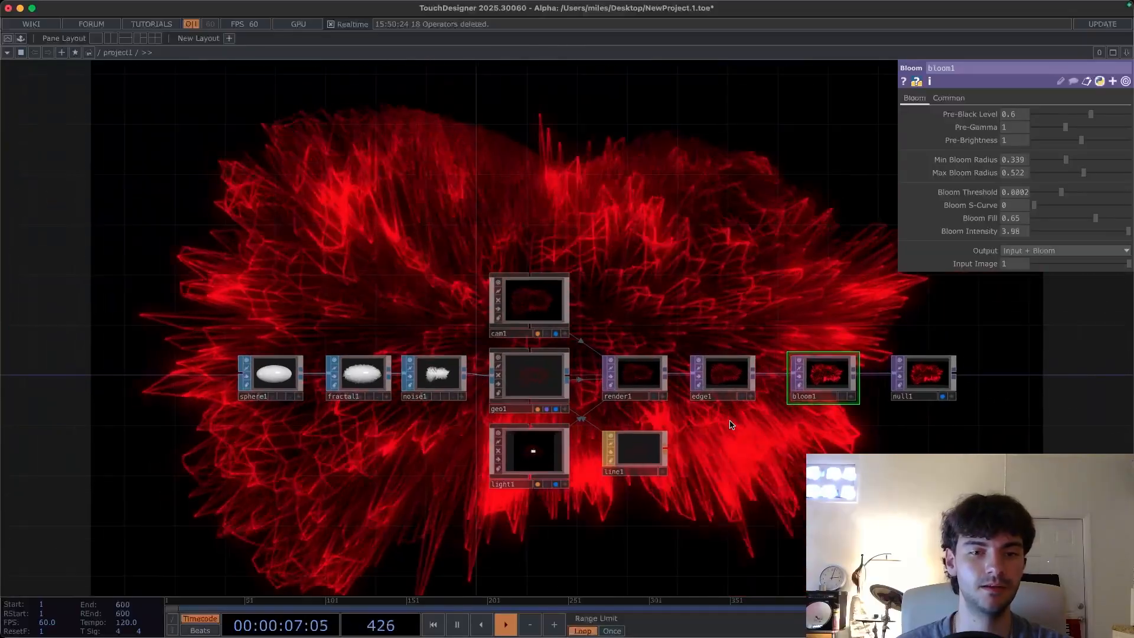
{"action": "left_click_drag", "start_coordinate": [393, 178], "coordinate": [398, 298]}
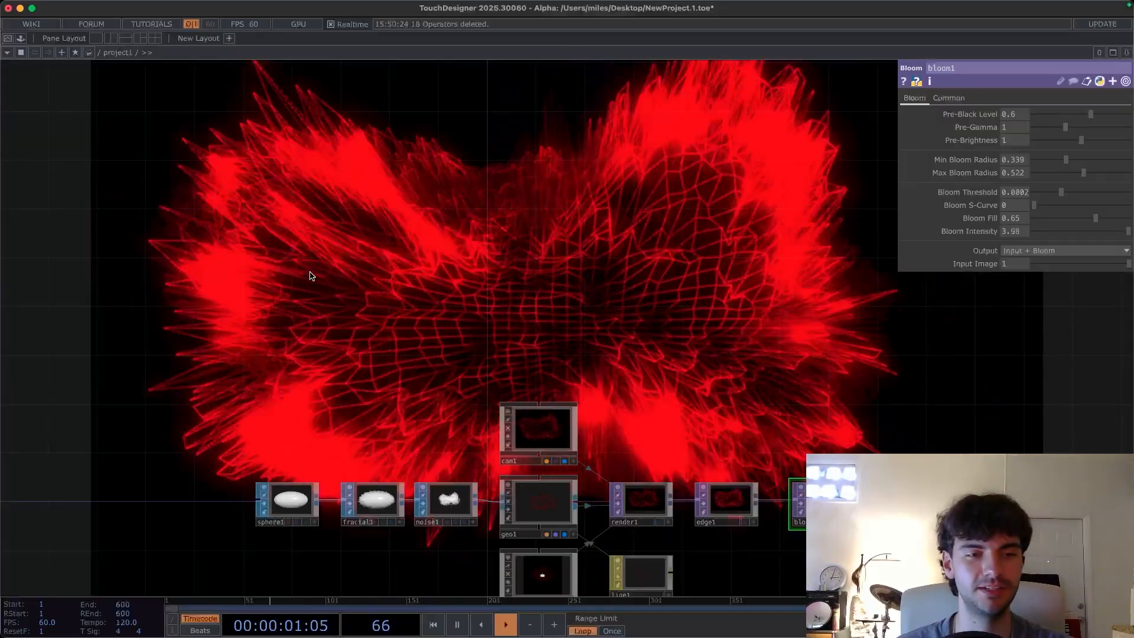
{"action": "key", "text": "Tab"}
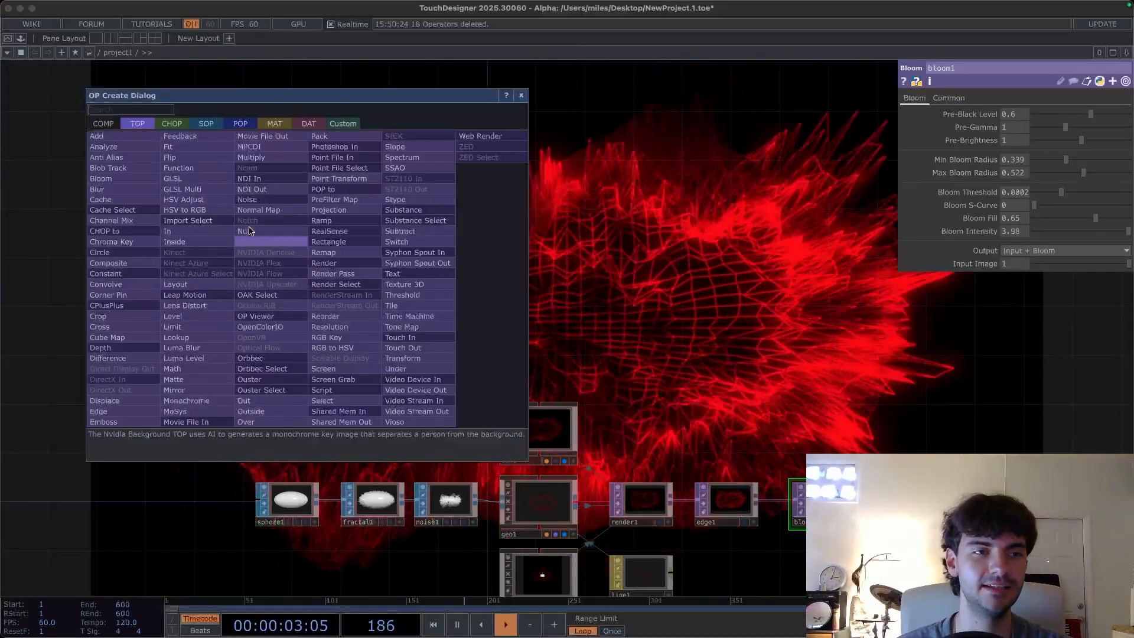
{"action": "left_click", "coordinate": [171, 125]}
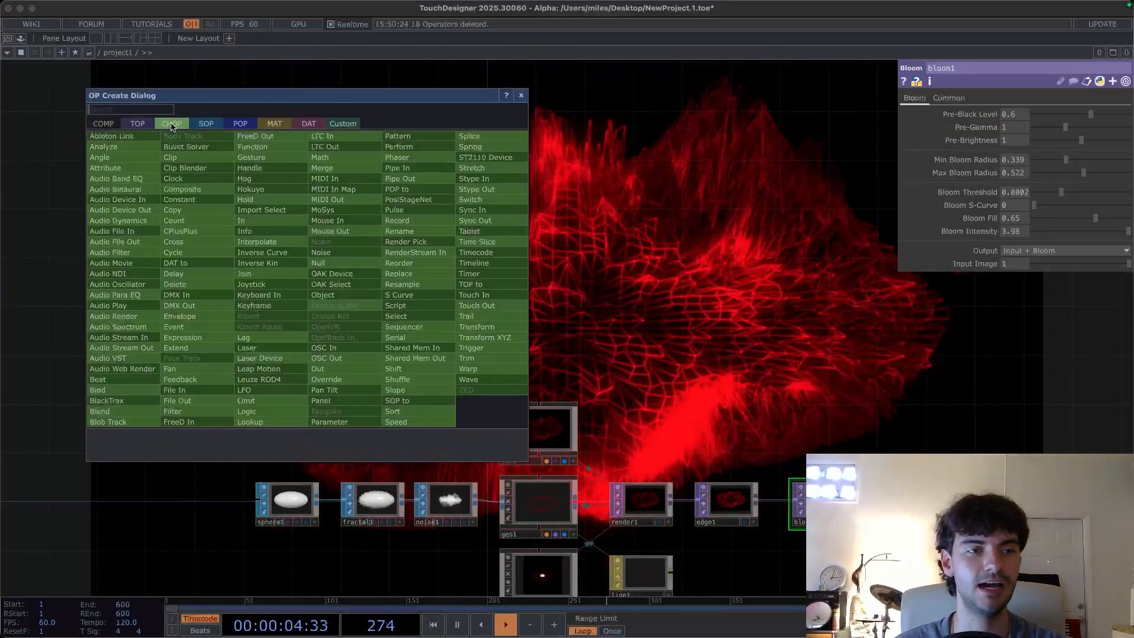
{"action": "left_click", "coordinate": [141, 236]}
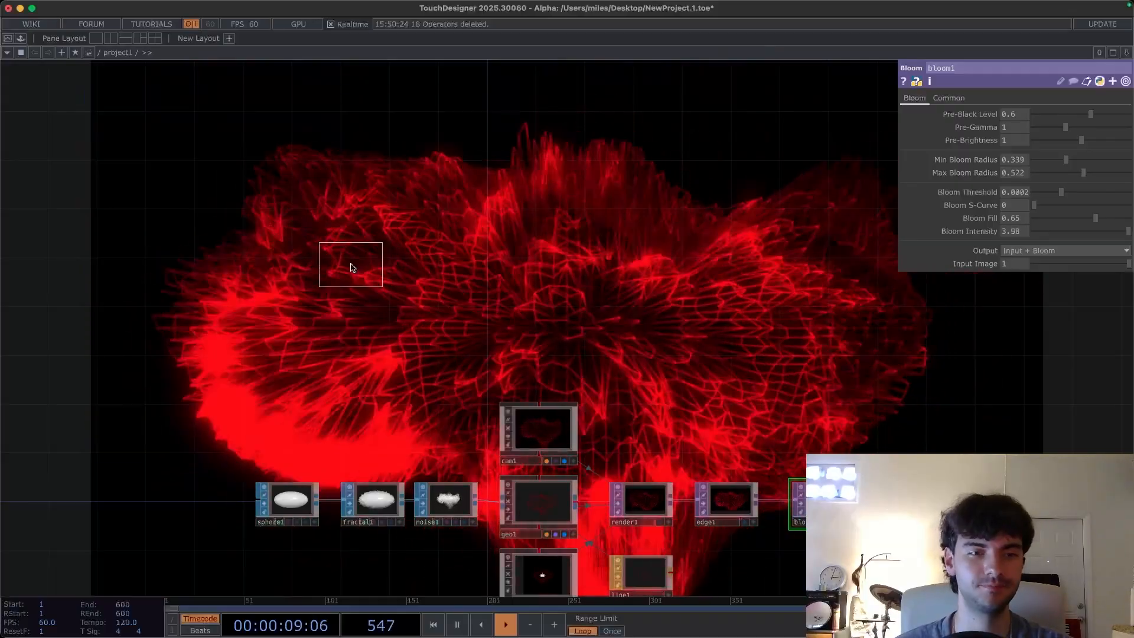
{"action": "left_click", "coordinate": [350, 267]}
{"action": "left_click_drag", "start_coordinate": [392, 363], "coordinate": [392, 361]}
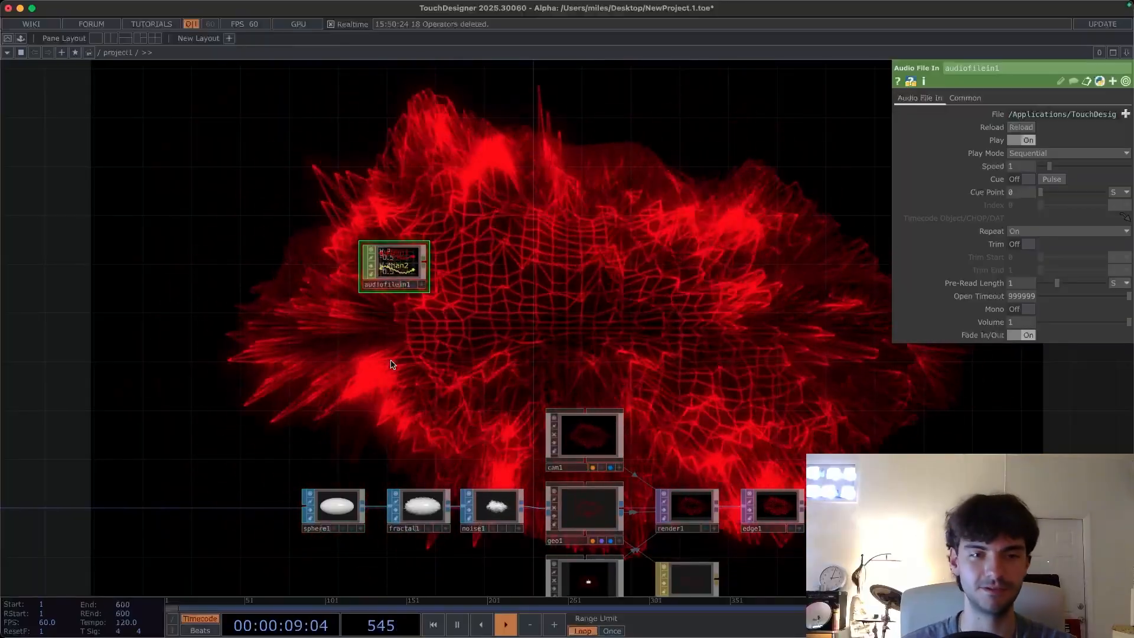
{"action": "scroll", "coordinate": [384, 345], "scroll_direction": "up", "scroll_amount": 4}
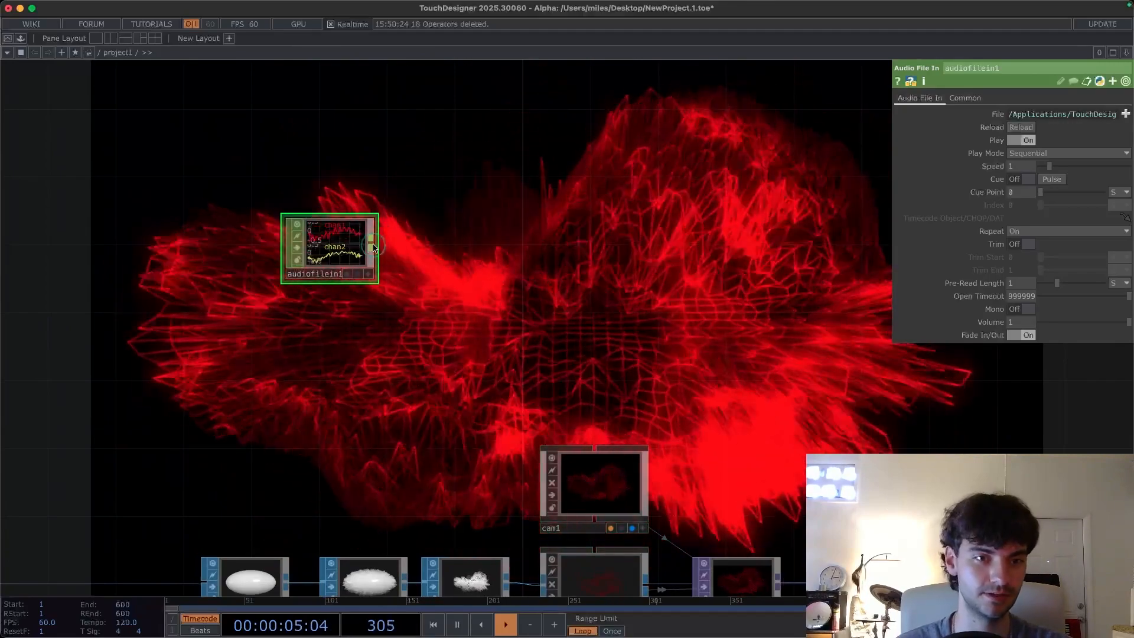
{"action": "key", "text": "Tab"}
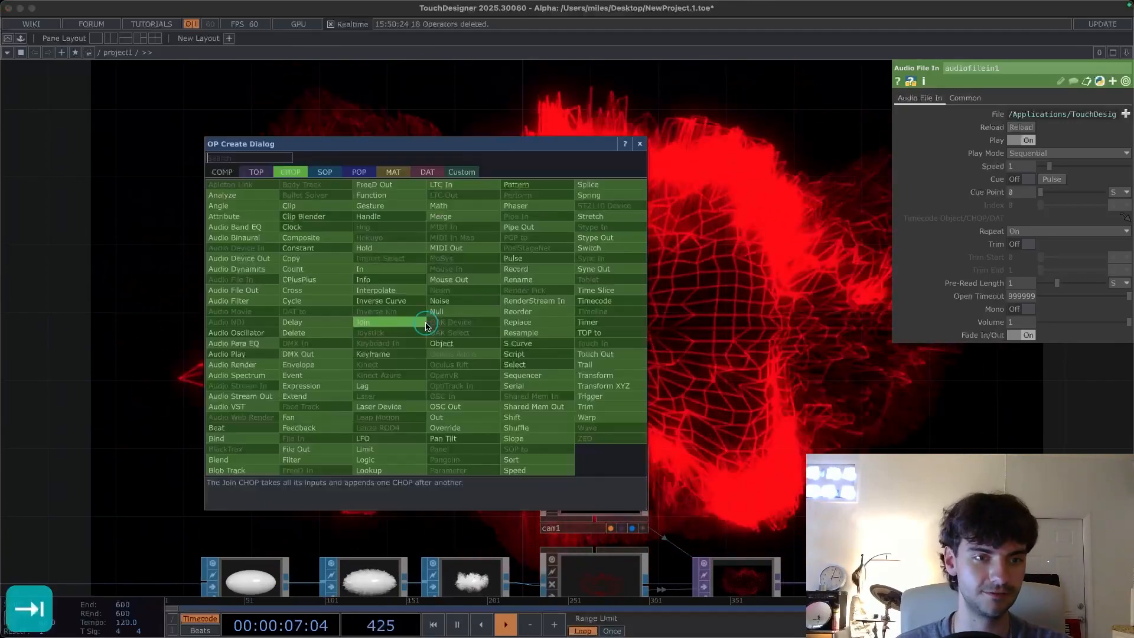
{"action": "left_click", "coordinate": [249, 260]}
{"action": "key", "text": "BackSpace"}
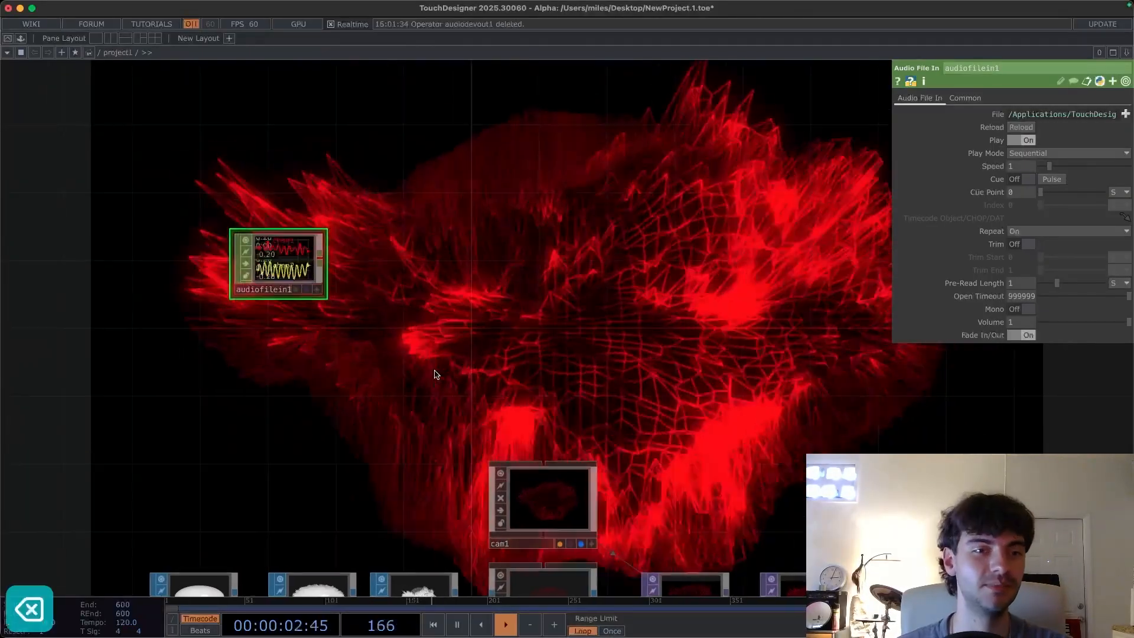
{"action": "left_click_drag", "start_coordinate": [357, 291], "coordinate": [331, 289]}
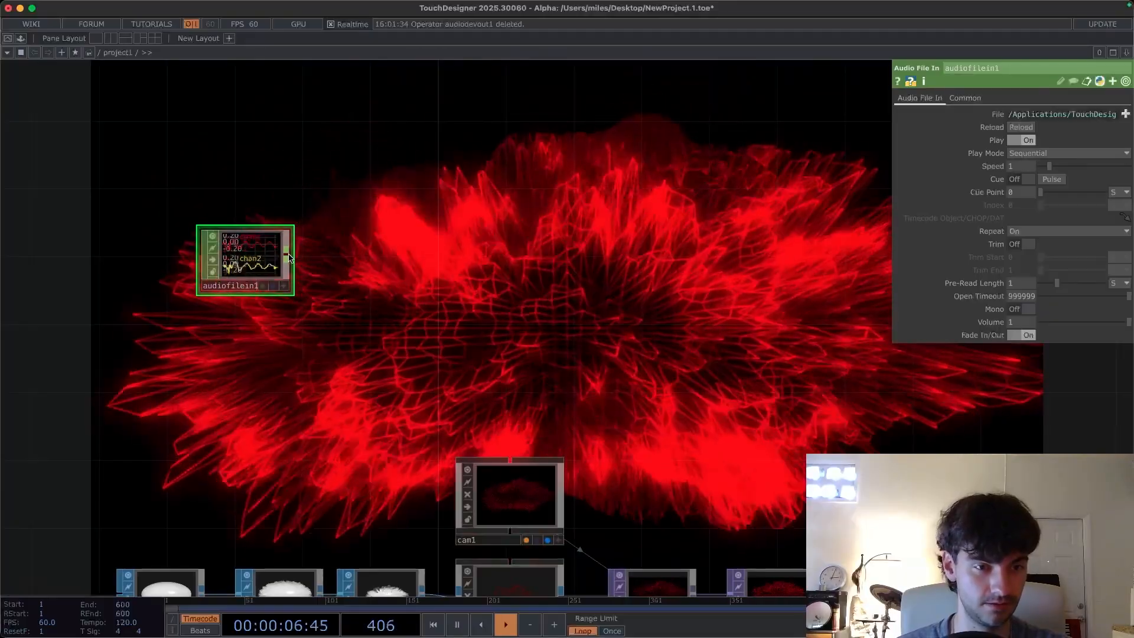
{"action": "left_click", "coordinate": [287, 253]}
{"action": "left_click", "coordinate": [411, 263]}
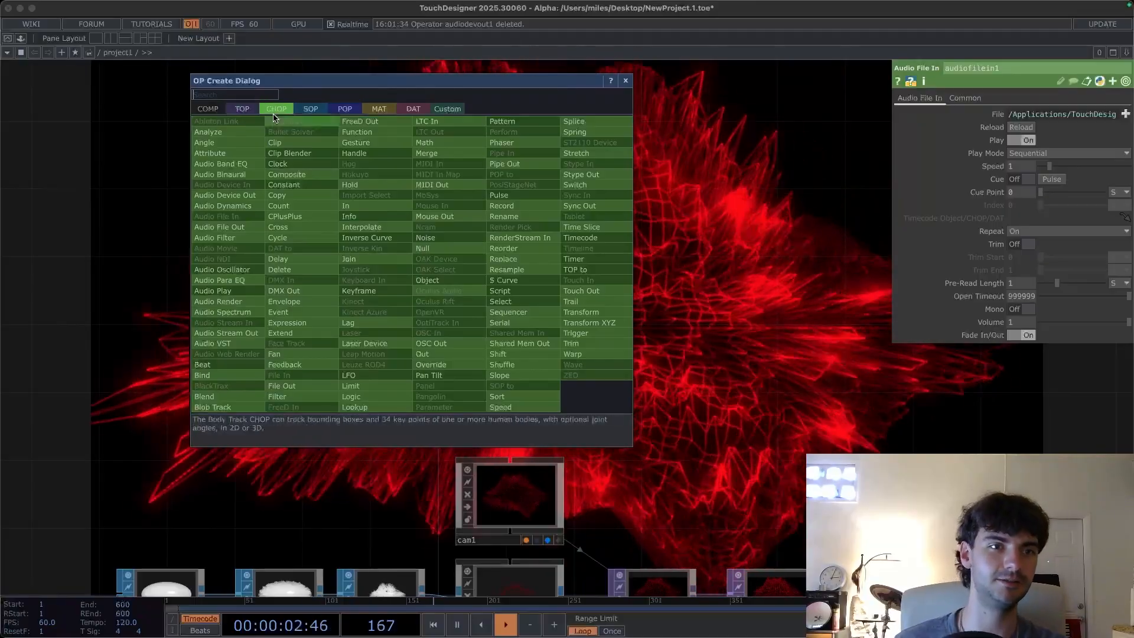
{"action": "left_click", "coordinate": [626, 82]}
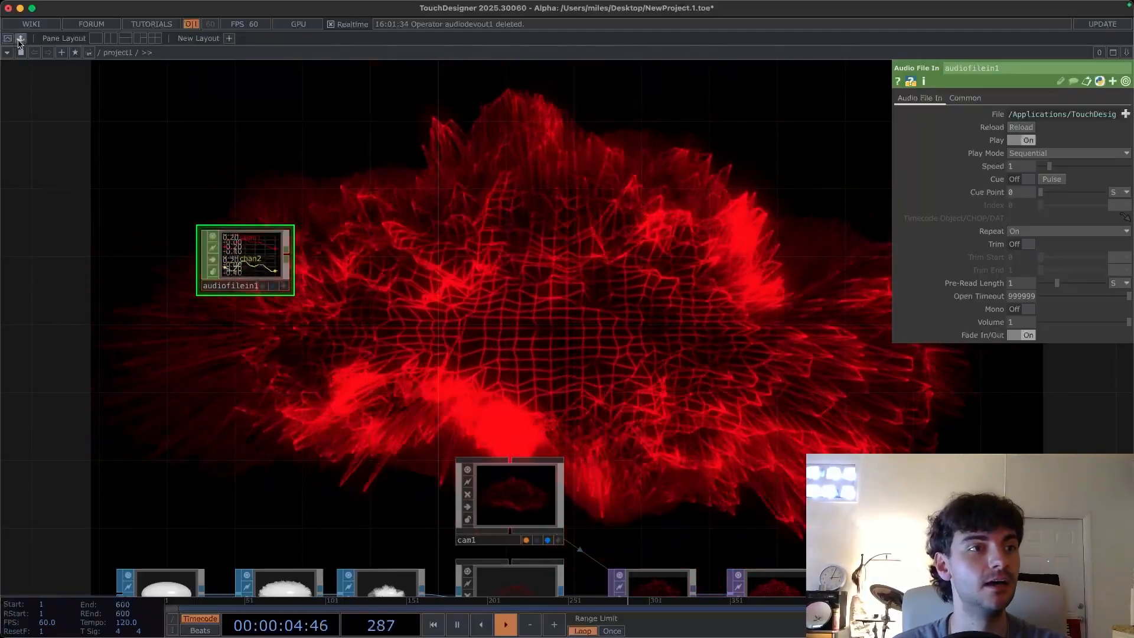
- Drag the audioAnalysis component from the Palette's Tools into the network and feed the audio file into it, enabling Mid Active
{"action": "left_click", "coordinate": [21, 39]}
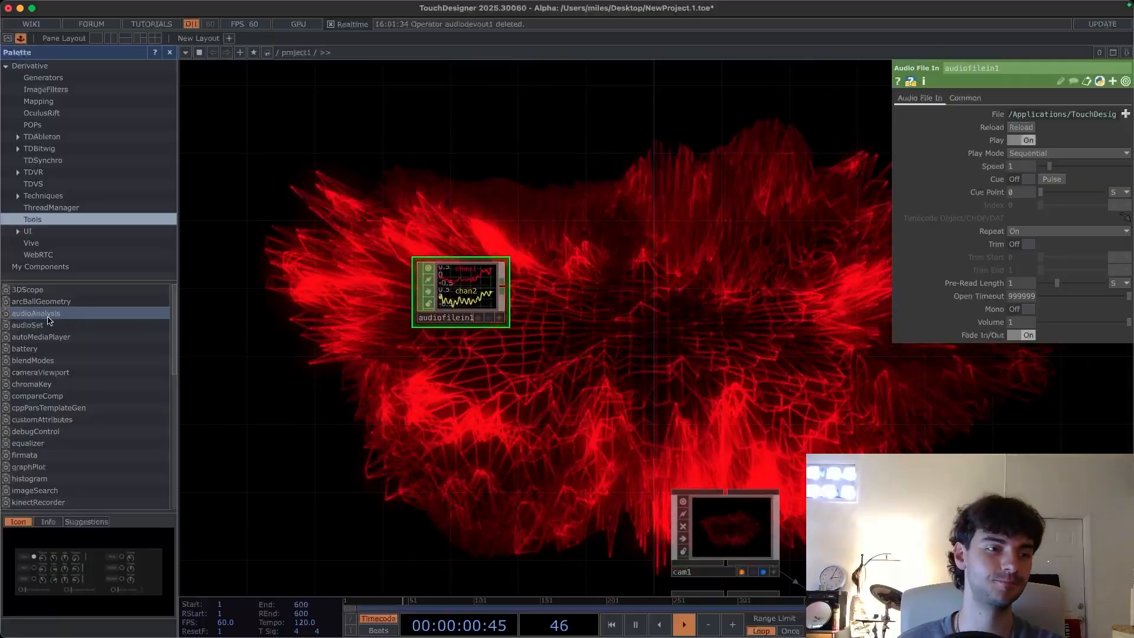
{"action": "left_click_drag", "start_coordinate": [32, 315], "coordinate": [604, 268]}
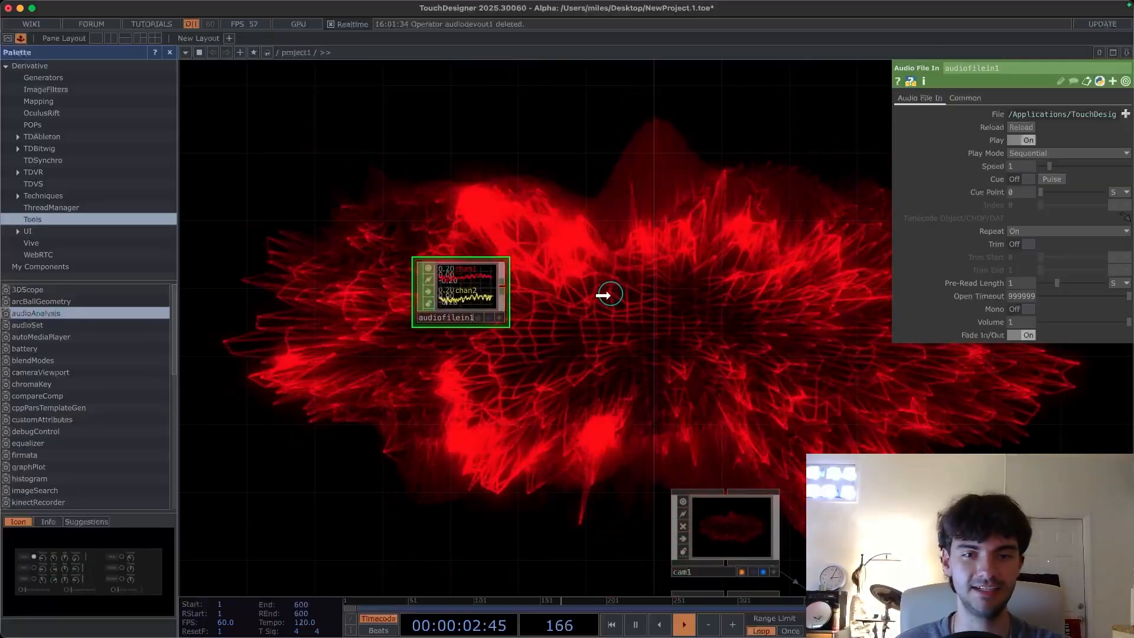
{"action": "left_click", "coordinate": [208, 280]}
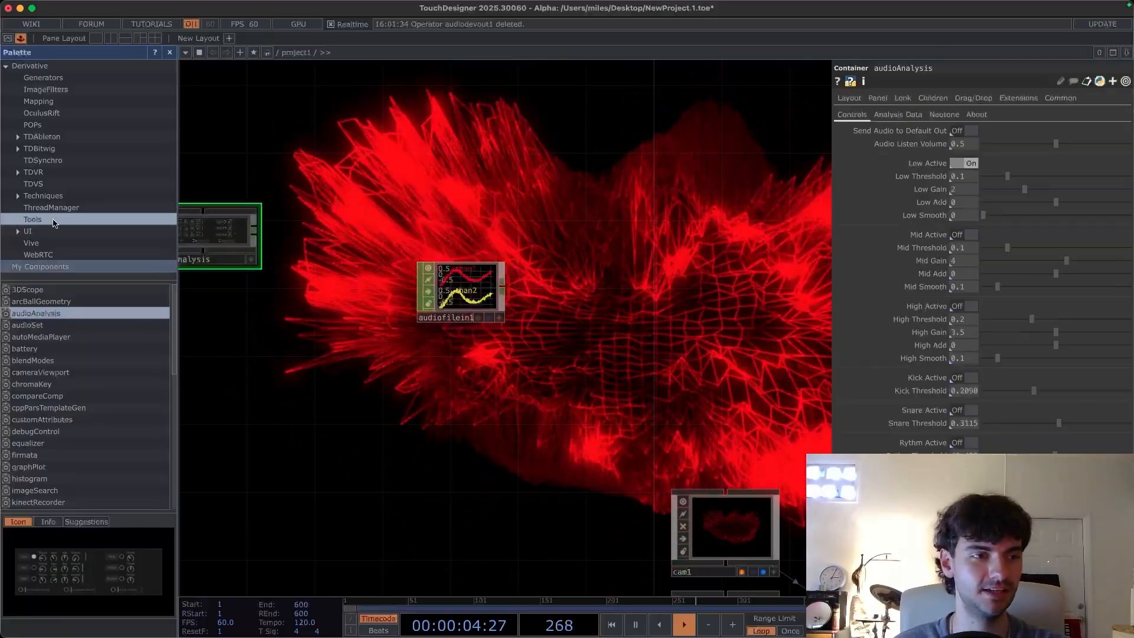
{"action": "left_click_drag", "start_coordinate": [353, 347], "coordinate": [481, 438]}
{"action": "left_click_drag", "start_coordinate": [644, 372], "coordinate": [711, 371]}
{"action": "left_click_drag", "start_coordinate": [595, 463], "coordinate": [437, 468]}
{"action": "left_click_drag", "start_coordinate": [828, 490], "coordinate": [389, 161]}
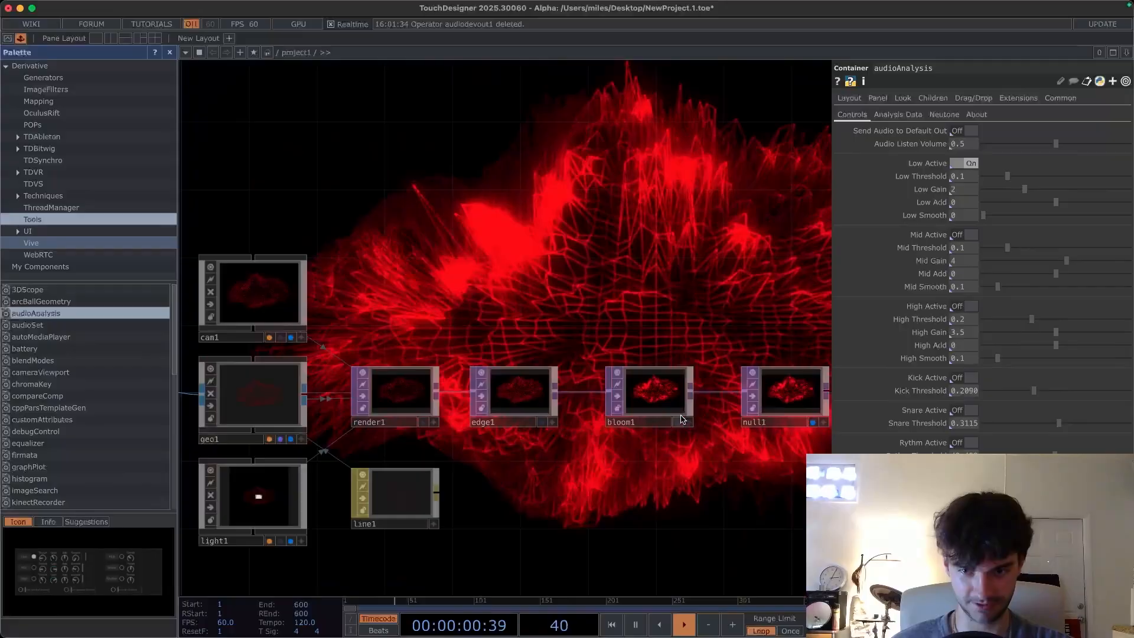
{"action": "left_click", "coordinate": [814, 423]}
{"action": "scroll", "coordinate": [476, 236], "scroll_direction": "left", "scroll_amount": 15}
{"action": "scroll", "coordinate": [476, 236], "scroll_direction": "up", "scroll_amount": 8}
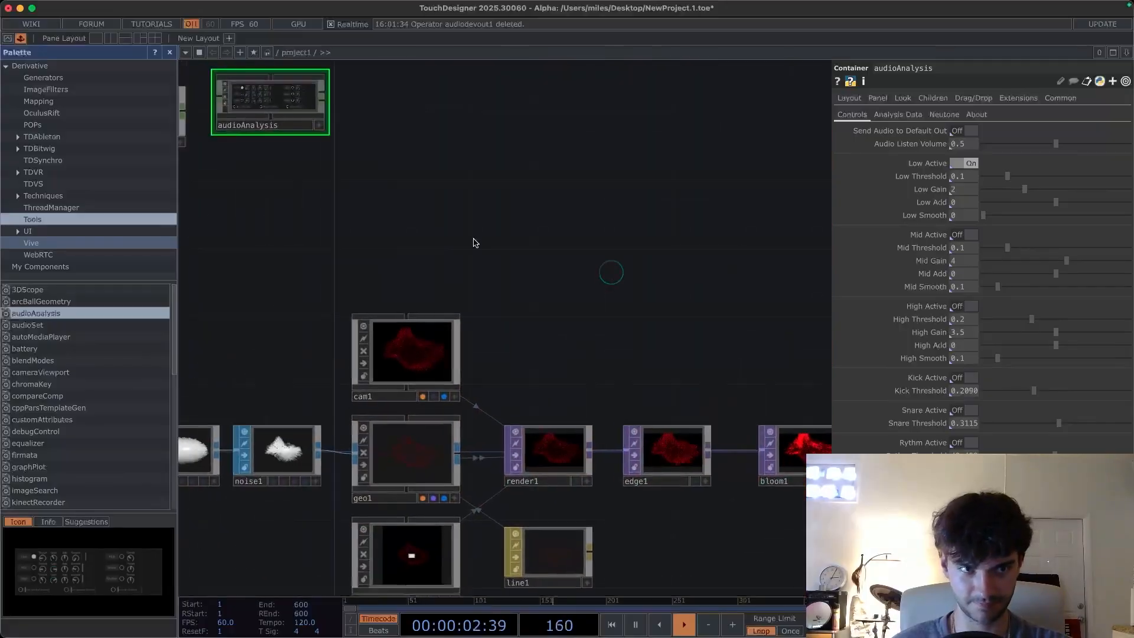
{"action": "scroll", "coordinate": [441, 242], "scroll_direction": "up", "scroll_amount": 2}
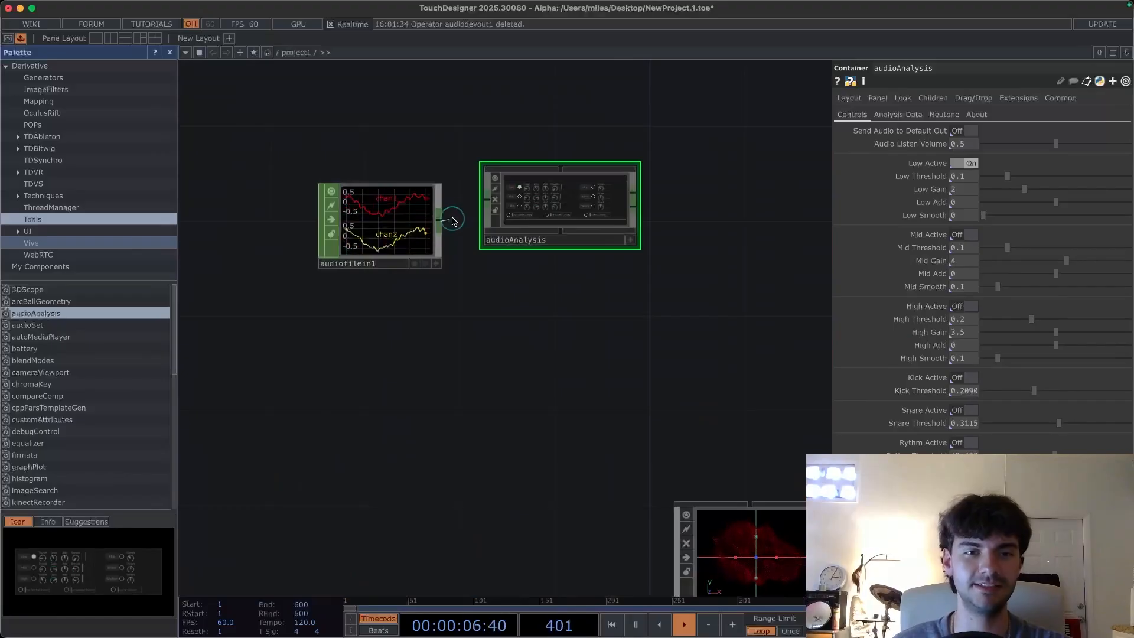
{"action": "left_click_drag", "start_coordinate": [348, 205], "coordinate": [325, 205]}
{"action": "left_click_drag", "start_coordinate": [808, 270], "coordinate": [724, 278]}
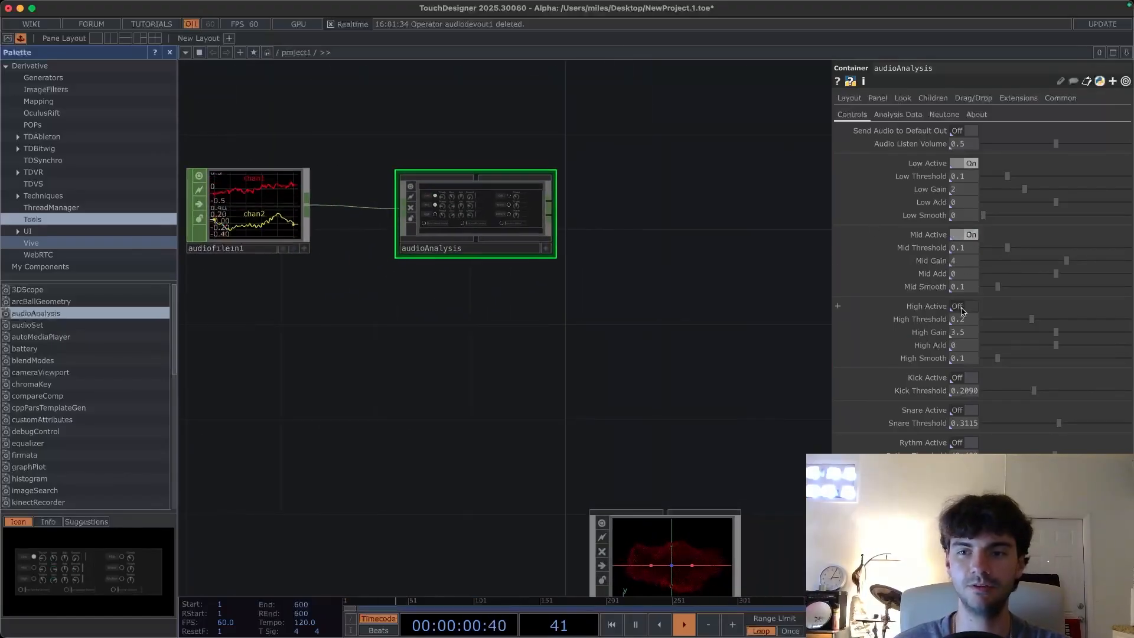
- Turn on High Active and attach a Select CHOP to the audioAnalysis output
{"action": "scroll", "coordinate": [477, 286], "scroll_direction": "up", "scroll_amount": 3}
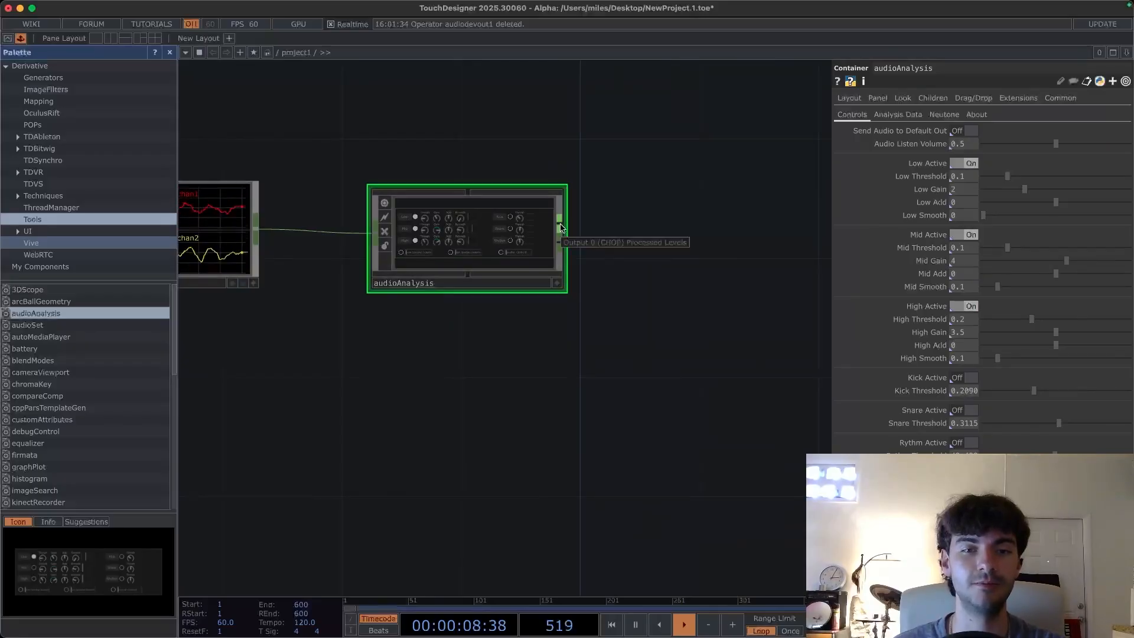
{"action": "left_click_drag", "start_coordinate": [560, 227], "coordinate": [626, 226]}
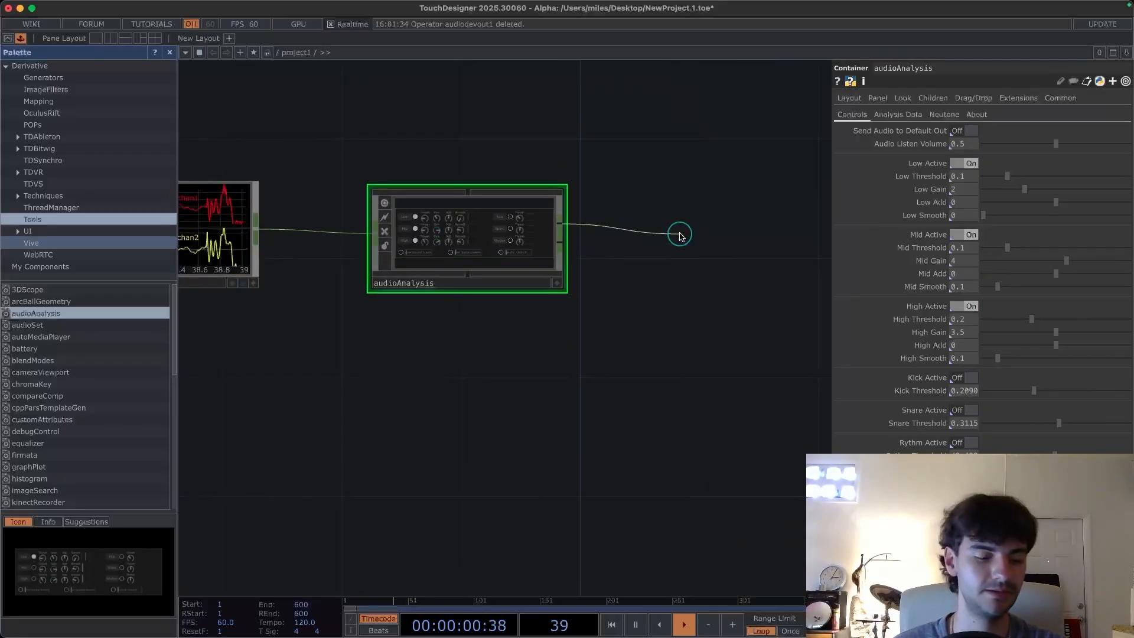
{"action": "key", "text": "Tab"}
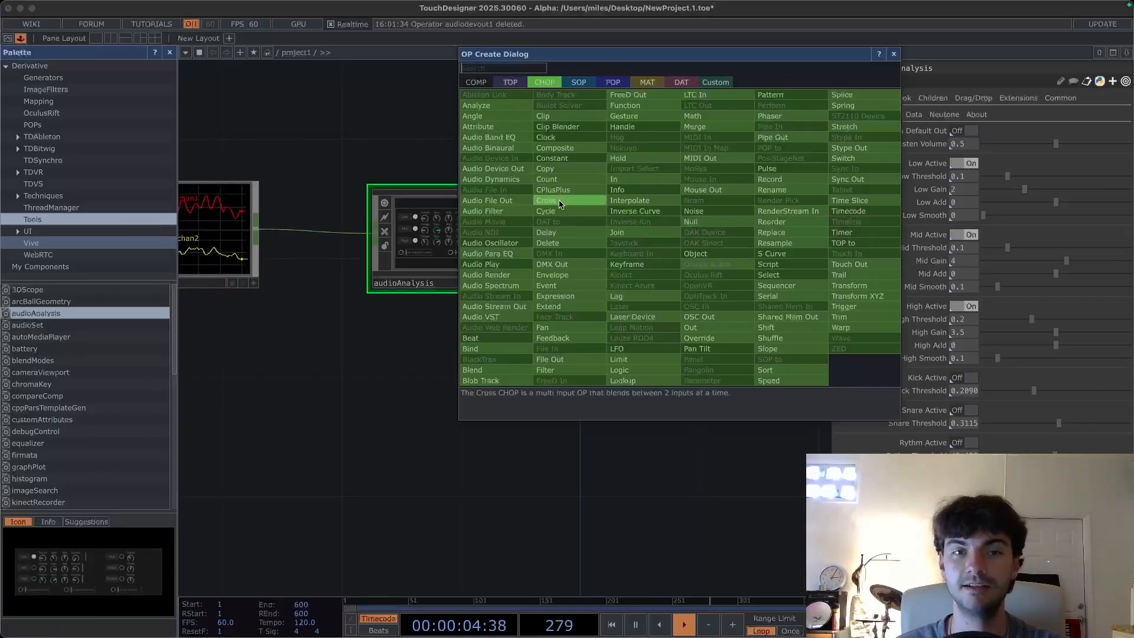
{"action": "type", "text": "sel"}
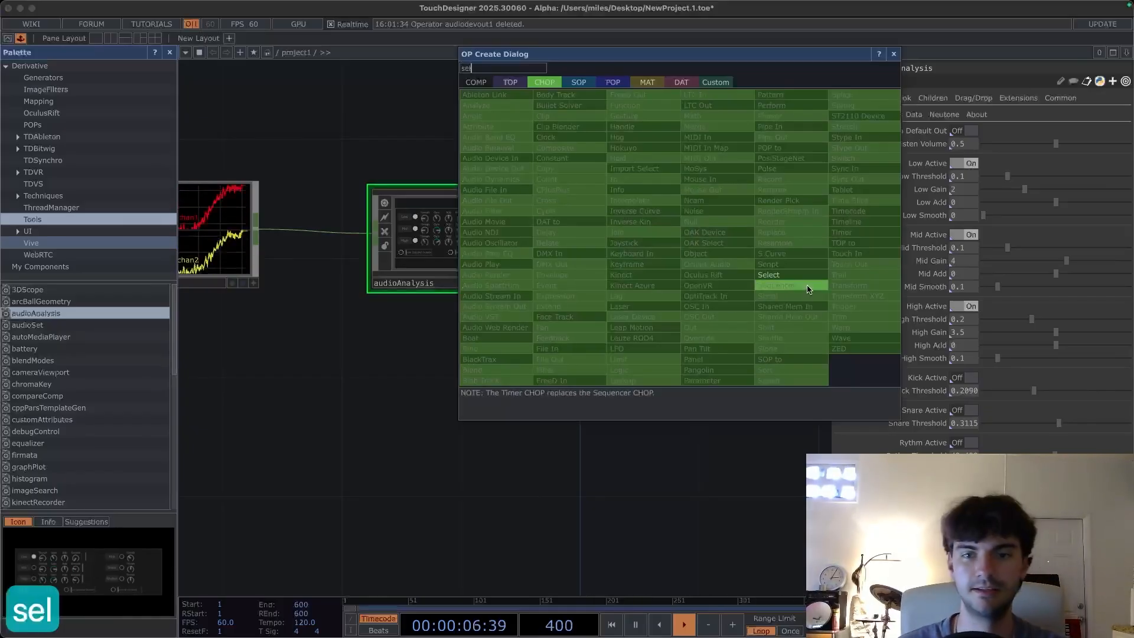
{"action": "left_click", "coordinate": [774, 276]}
{"action": "left_click", "coordinate": [673, 292]}
{"action": "left_click_drag", "start_coordinate": [613, 357], "coordinate": [474, 373]}
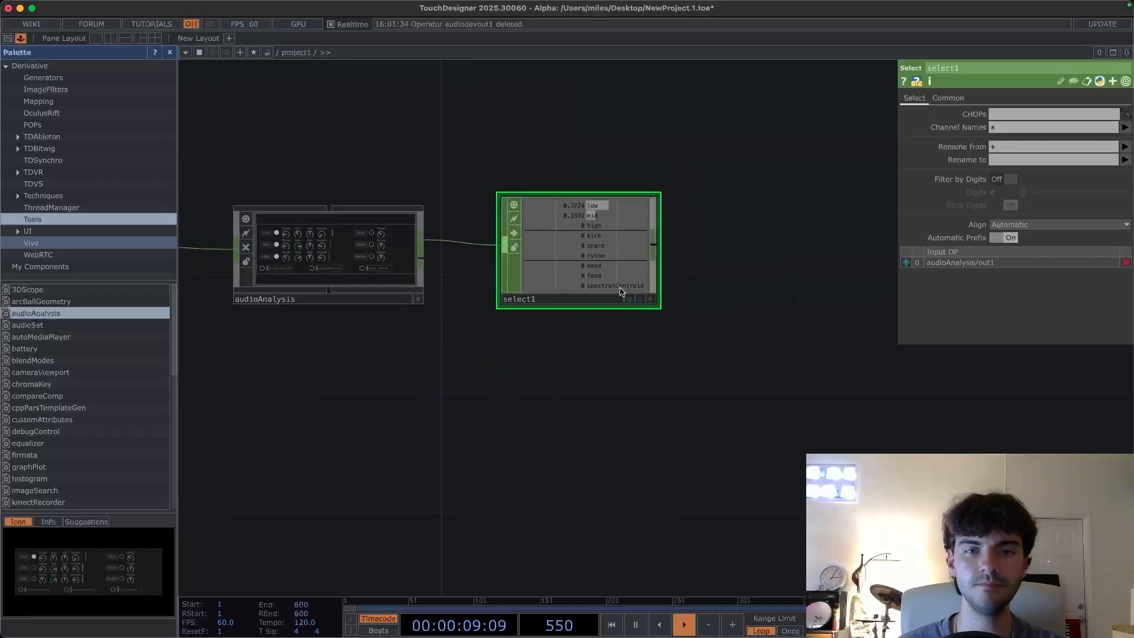
- Set the Select CHOP's channel names to low, mid and high
{"action": "left_click", "coordinate": [1125, 127]}
{"action": "left_click", "coordinate": [1110, 154]}
{"action": "left_click", "coordinate": [1125, 128]}
{"action": "left_click", "coordinate": [1093, 164]}
{"action": "left_click", "coordinate": [1125, 129]}
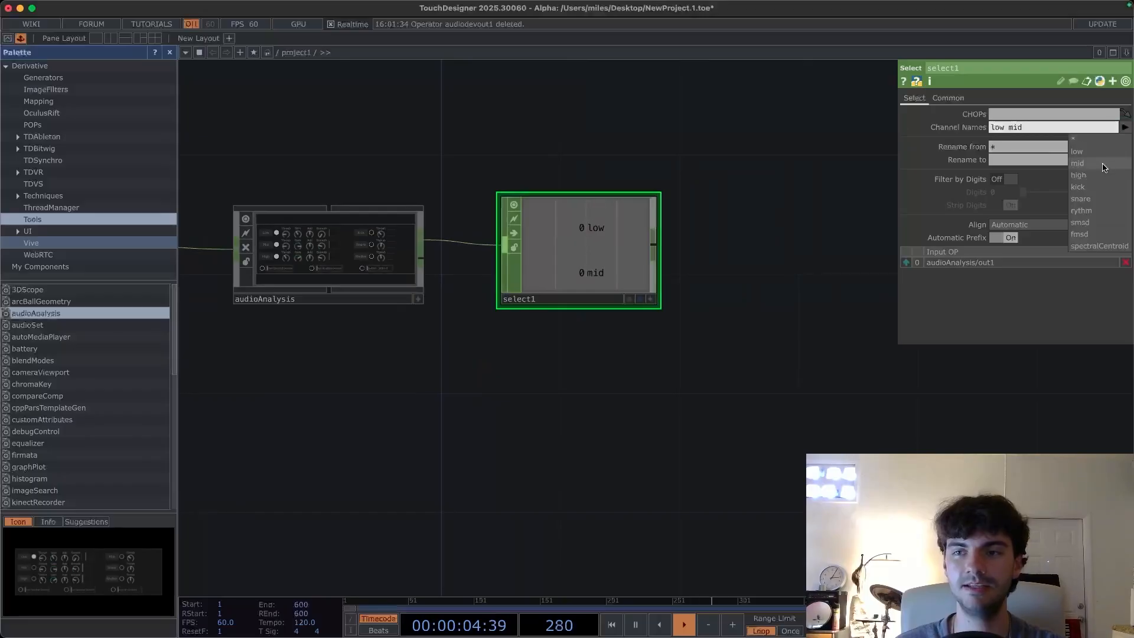
{"action": "left_click", "coordinate": [1101, 178]}
- Append a Lag CHOP after the Select CHOP to smooth the low, mid and high channels
{"action": "left_click_drag", "start_coordinate": [646, 354], "coordinate": [403, 341]}
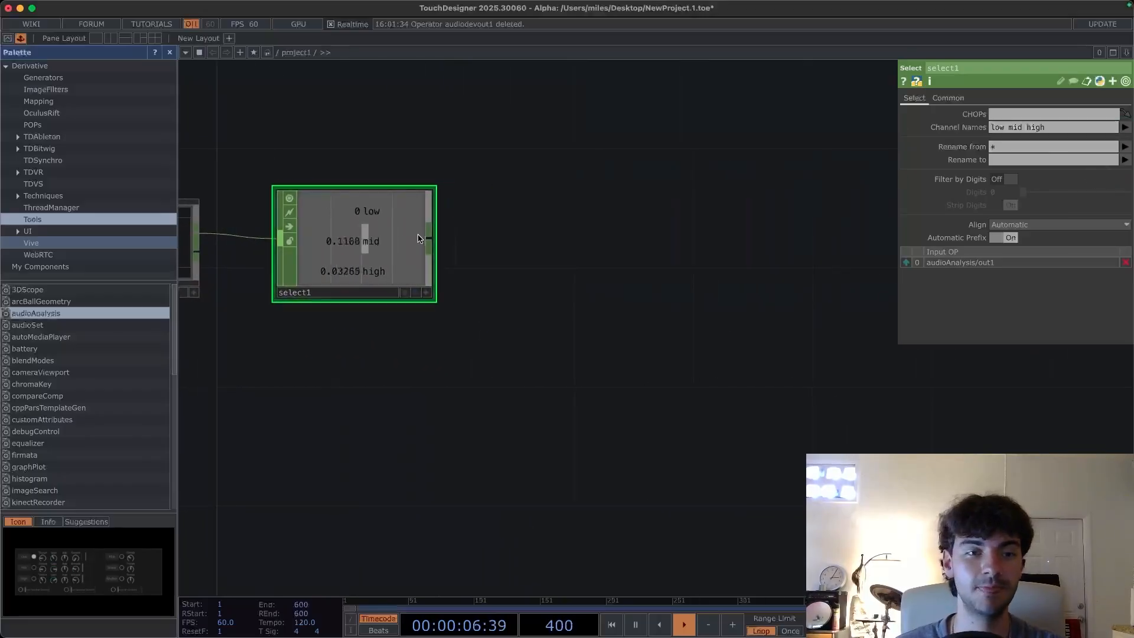
{"action": "left_click_drag", "start_coordinate": [473, 269], "coordinate": [502, 298]}
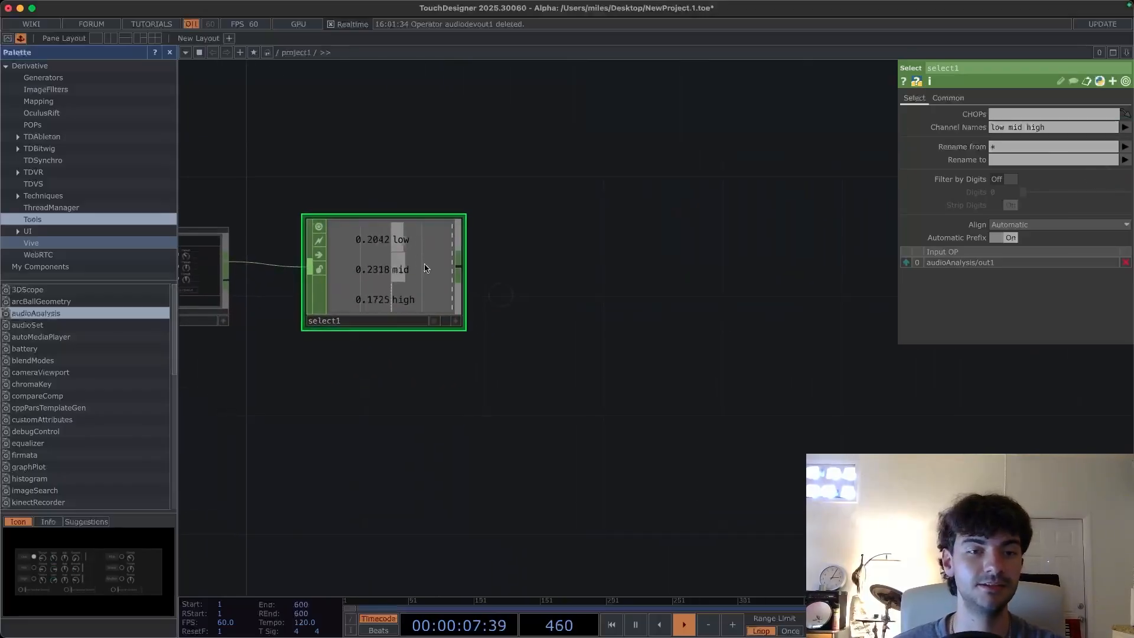
{"action": "left_click", "coordinate": [461, 273]}
{"action": "key", "text": "Tab"}
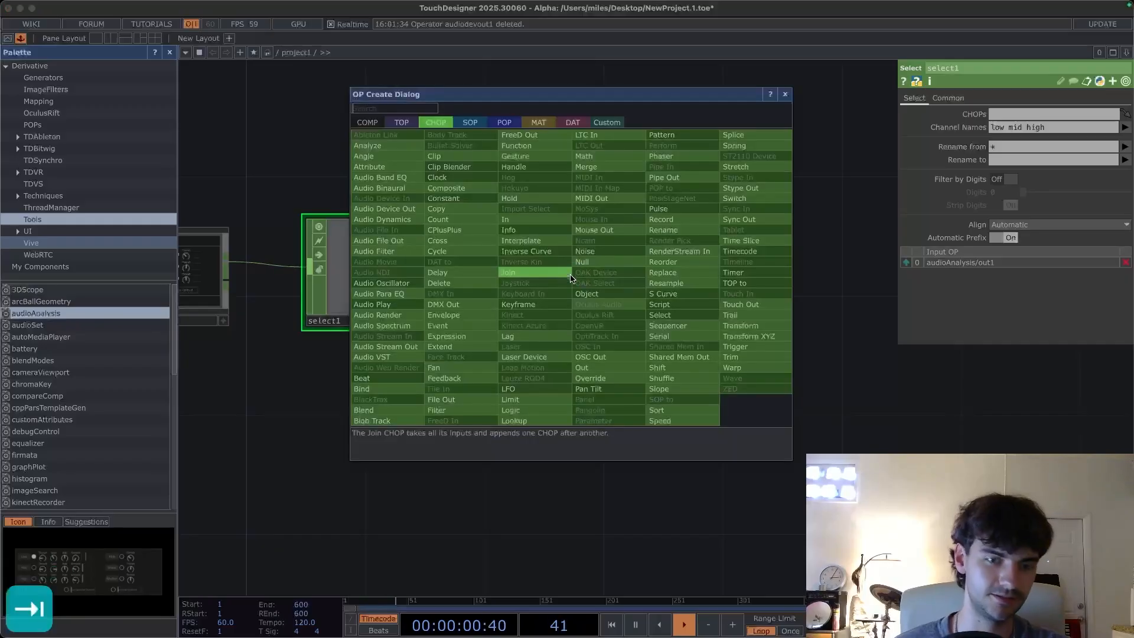
{"action": "type", "text": "lag"}
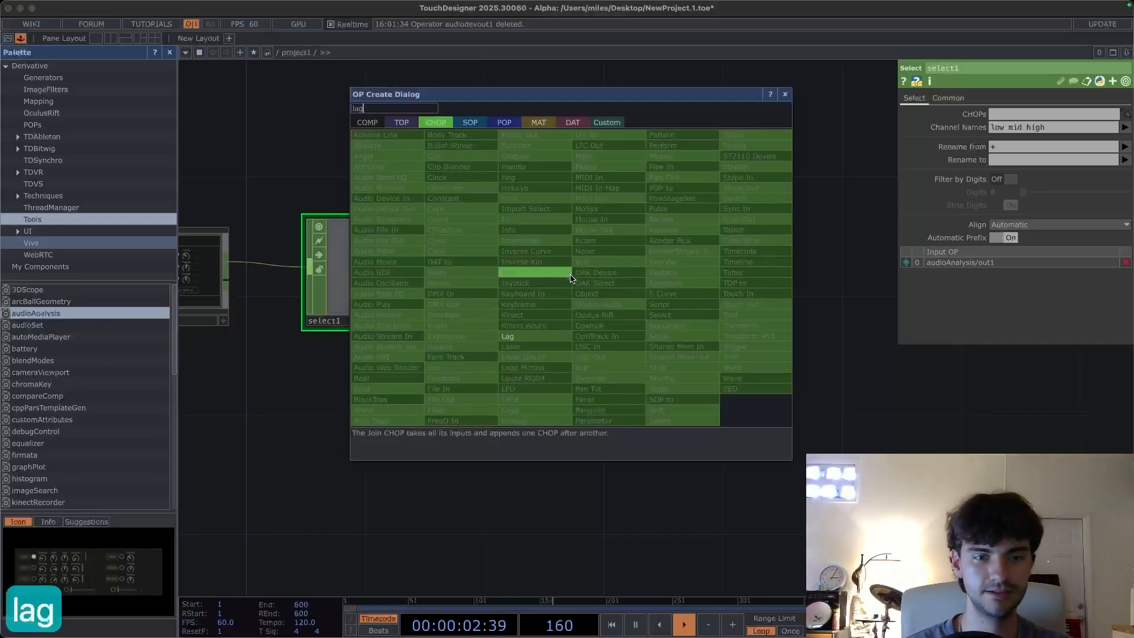
{"action": "key", "text": "Return"}
{"action": "left_click", "coordinate": [571, 279]}
{"action": "left_click_drag", "start_coordinate": [534, 352], "coordinate": [562, 382]}
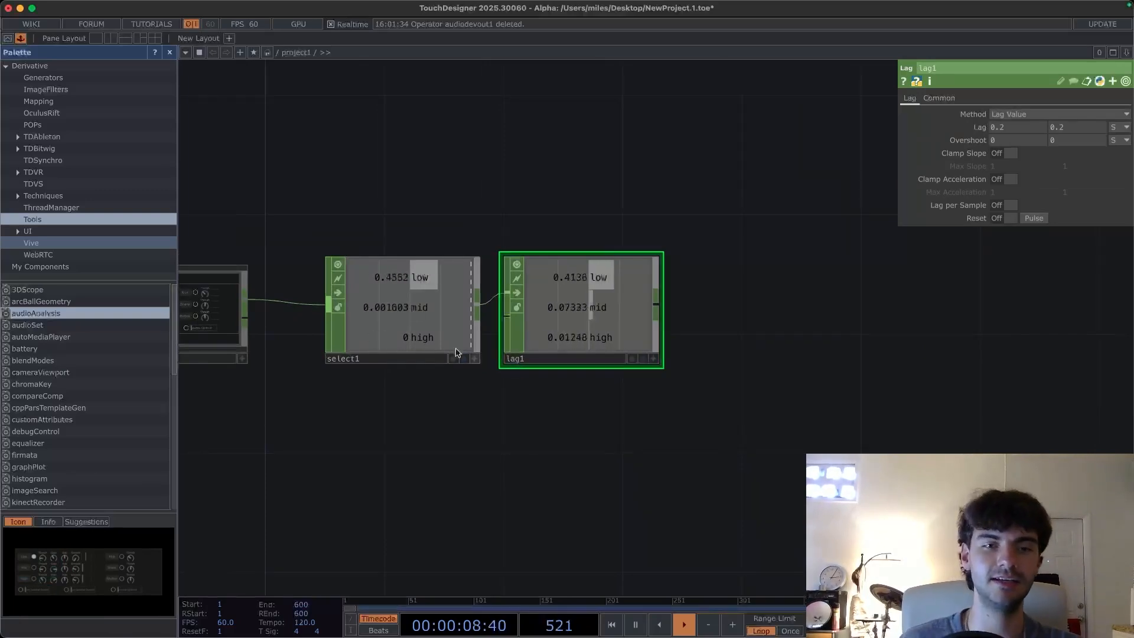
{"action": "left_click", "coordinate": [417, 287]}
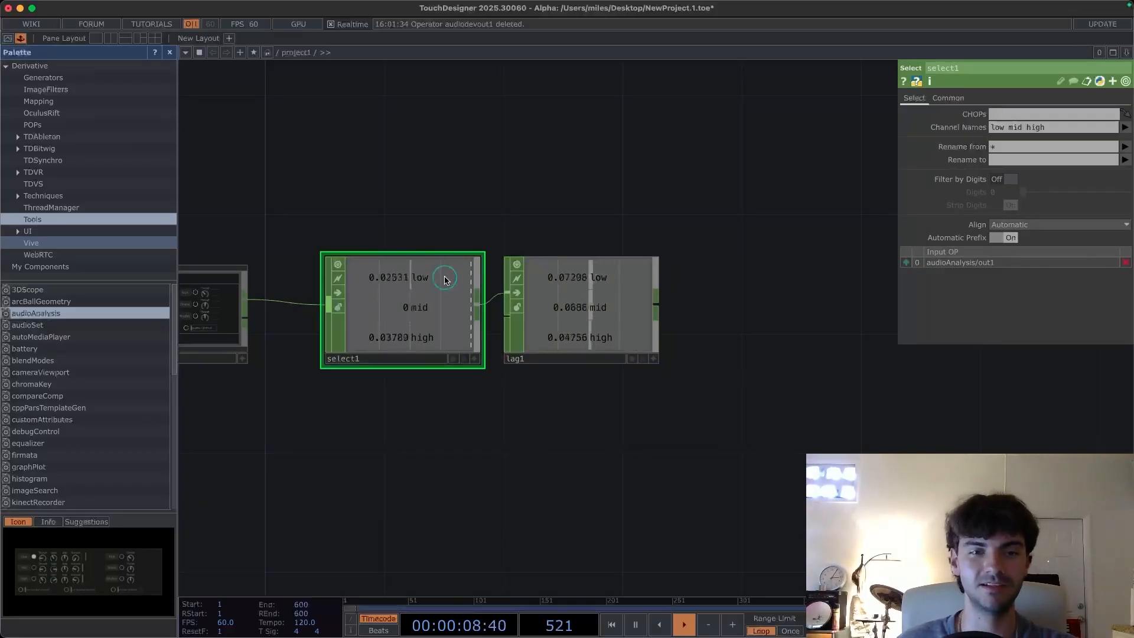
- Set both lag values of the Lag CHOP to 1
{"action": "left_click_drag", "start_coordinate": [447, 280], "coordinate": [420, 276]}
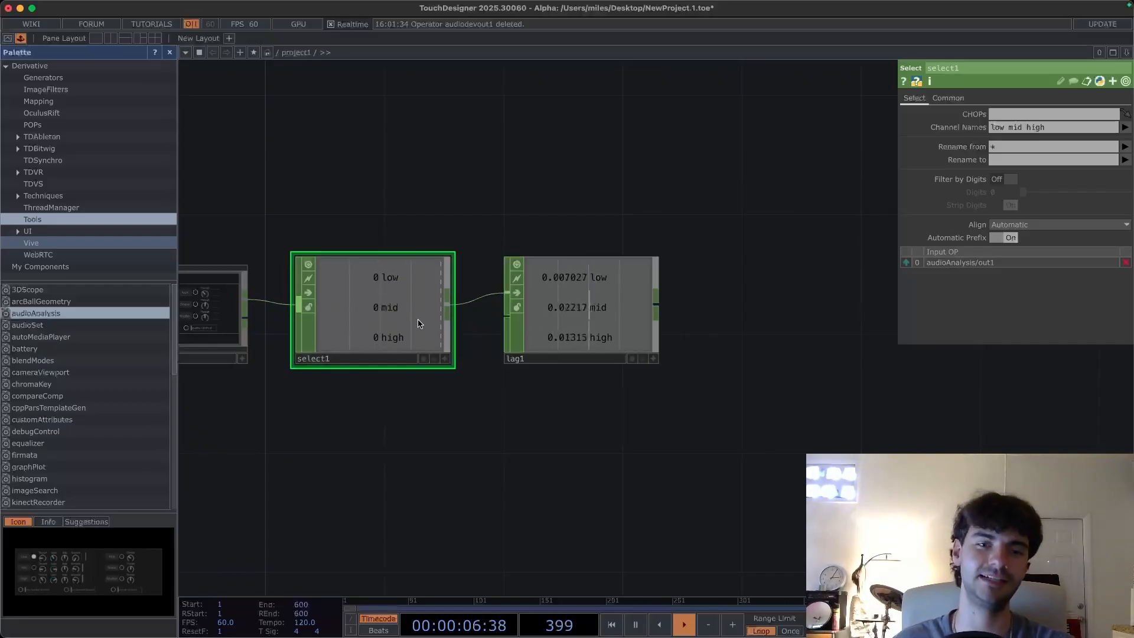
{"action": "left_click", "coordinate": [579, 308]}
{"action": "left_click_drag", "start_coordinate": [656, 424], "coordinate": [564, 461]}
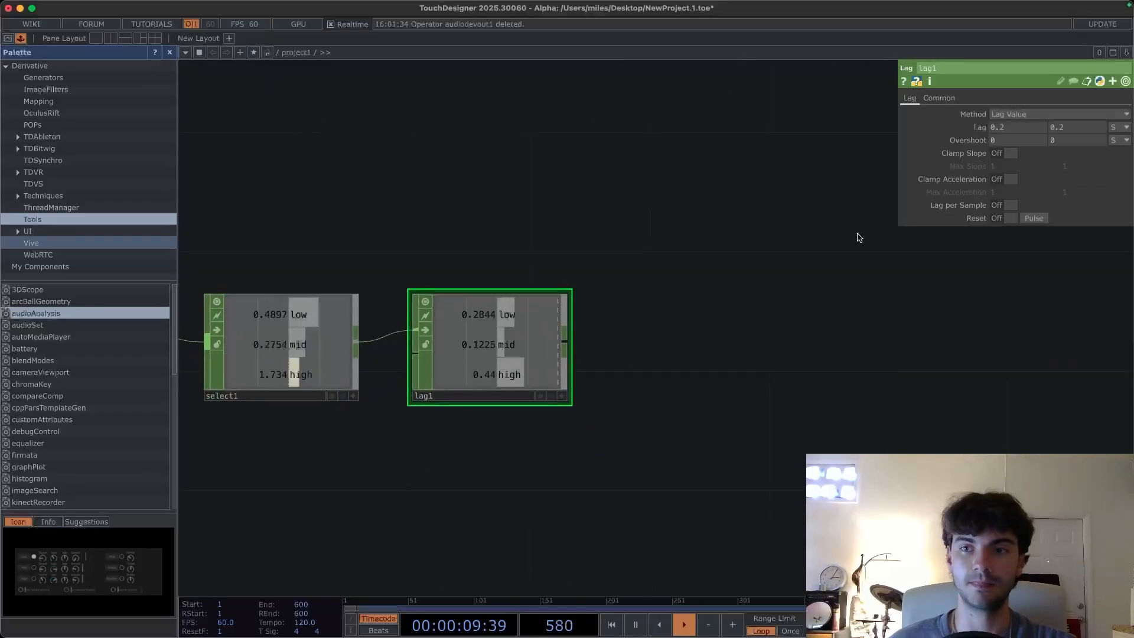
{"action": "left_click", "coordinate": [1012, 127]}
{"action": "type", "text": "1"}
{"action": "key", "text": "Return"}
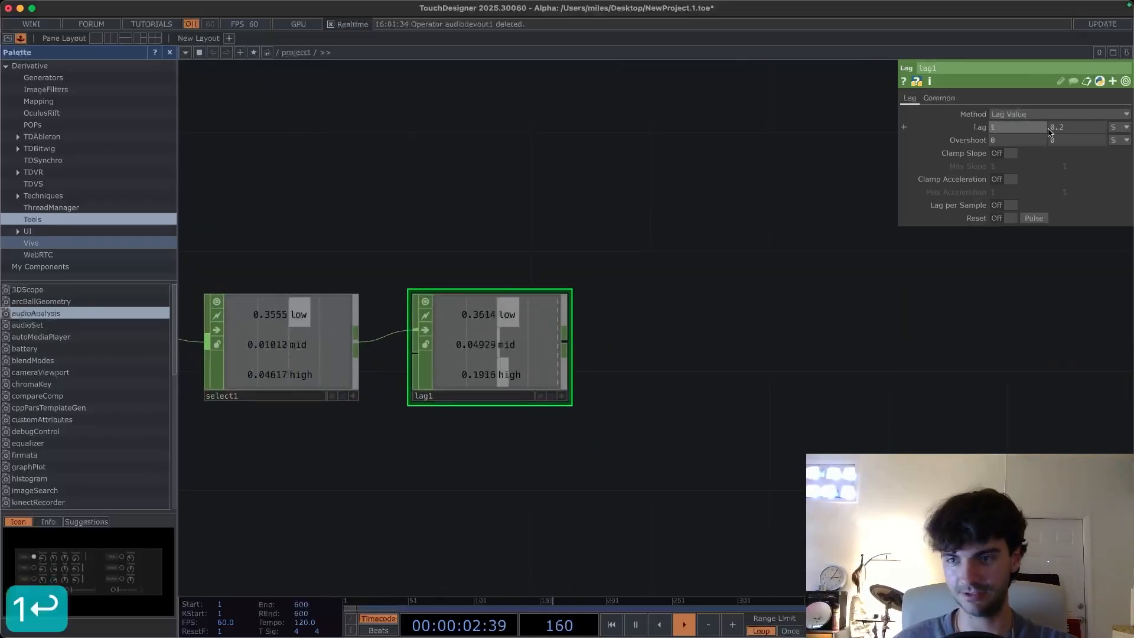
{"action": "left_click", "coordinate": [1072, 128]}
{"action": "type", "text": "1"}
{"action": "key", "text": "Return"}
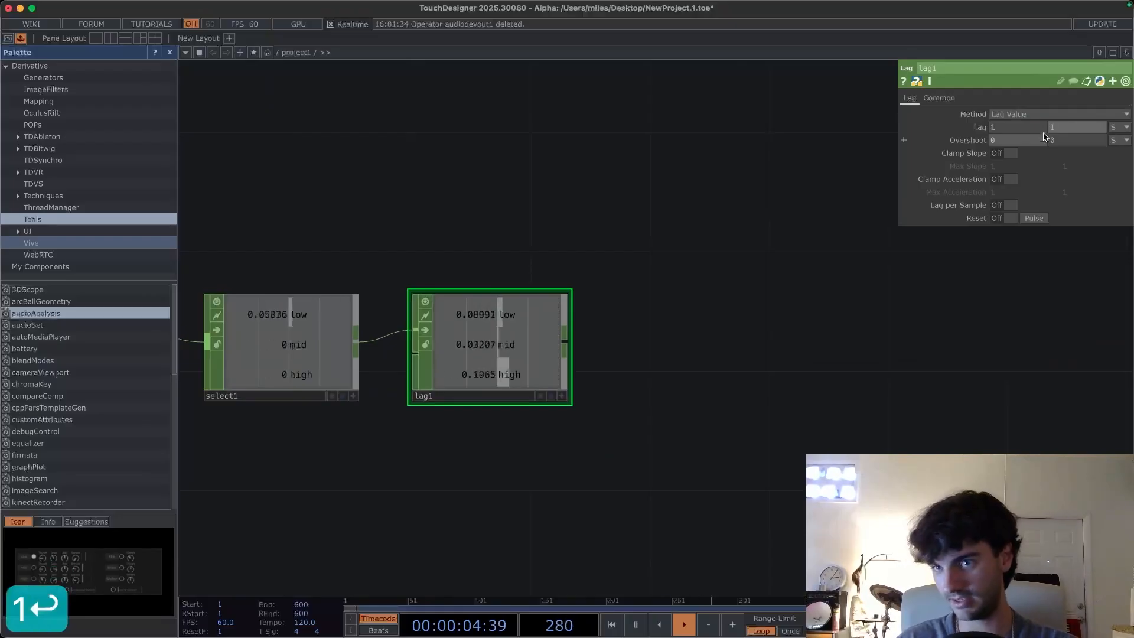
- Append a second Select CHOP after the Lag CHOP
{"action": "left_click_drag", "start_coordinate": [714, 309], "coordinate": [676, 309]}
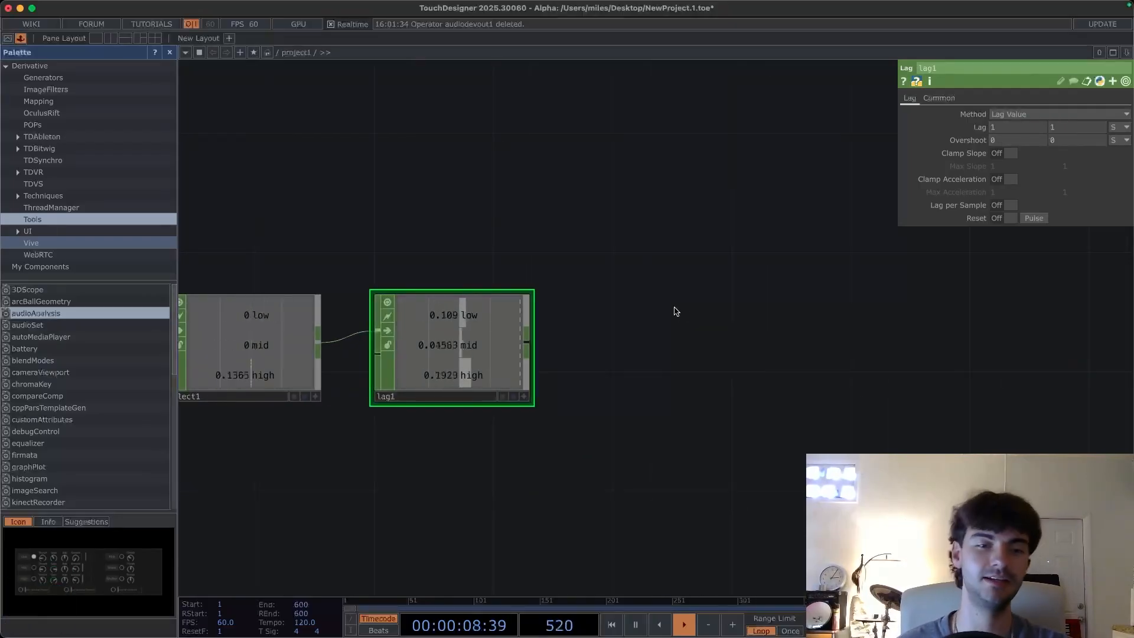
{"action": "scroll", "coordinate": [600, 331], "scroll_direction": "down", "scroll_amount": 3}
{"action": "scroll", "coordinate": [599, 331], "scroll_direction": "right", "scroll_amount": 3}
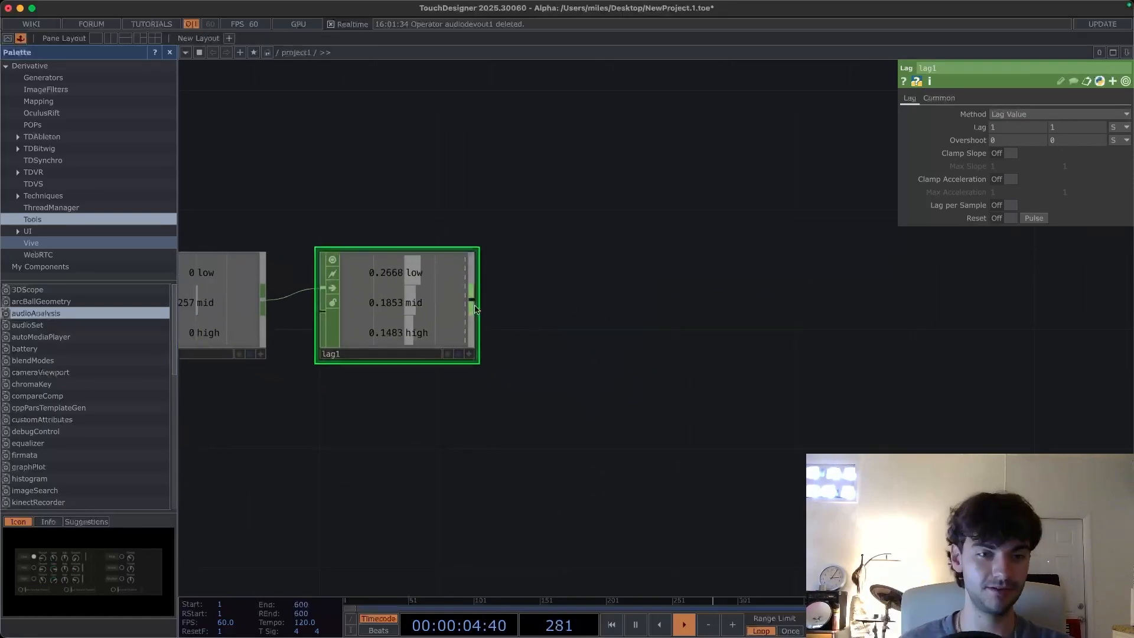
{"action": "left_click", "coordinate": [476, 308]}
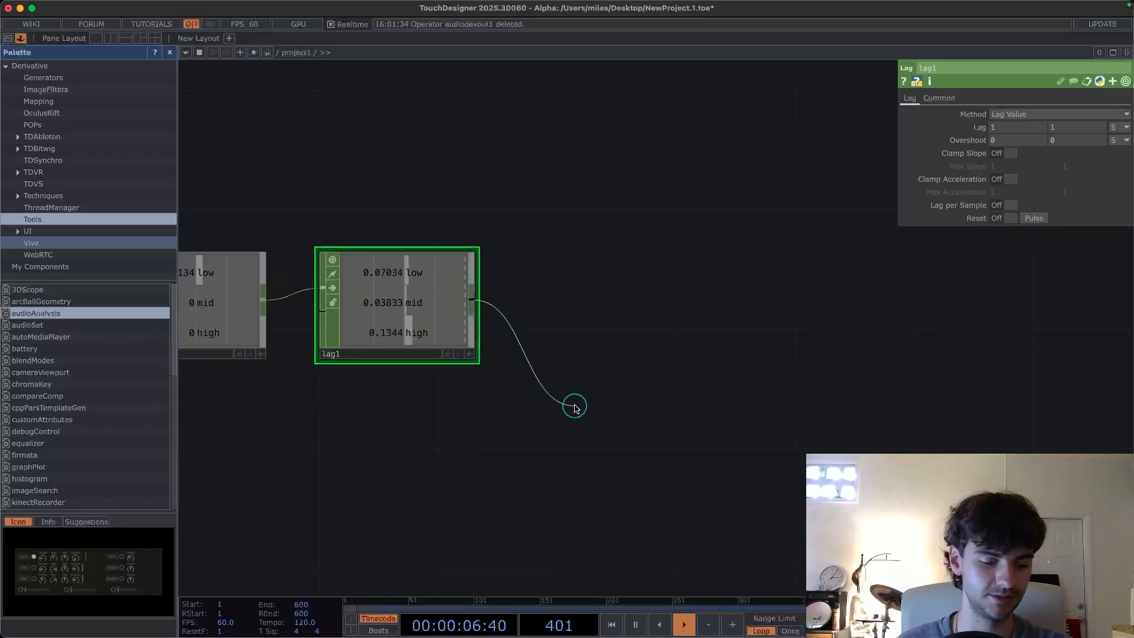
{"action": "key", "text": "Tab"}
{"action": "type", "text": "se"}
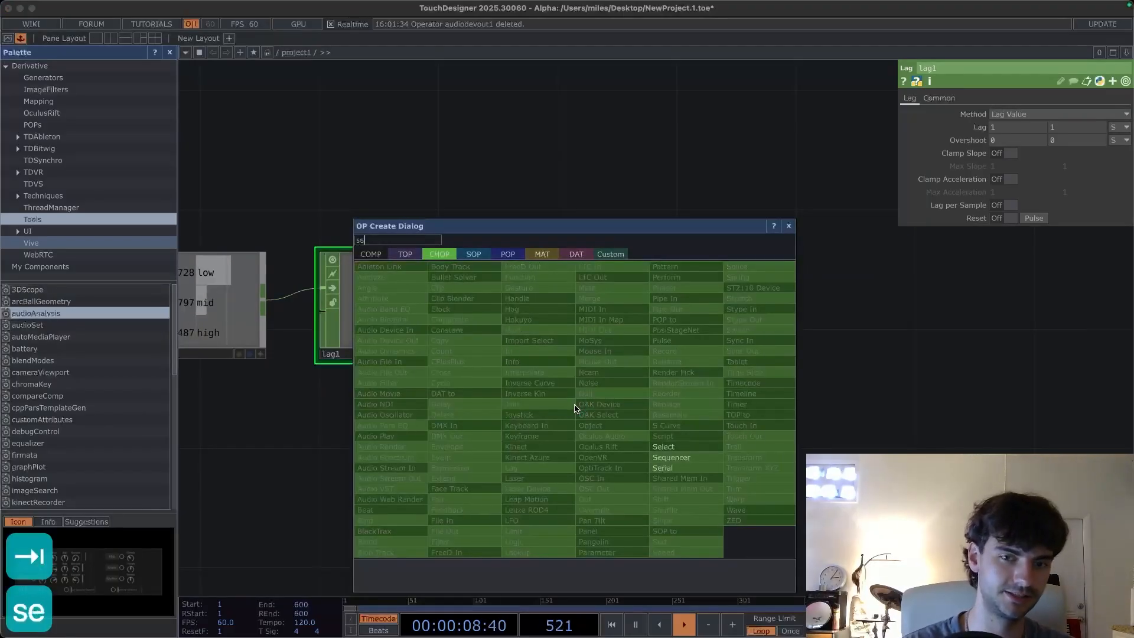
{"action": "key", "text": "Return"}
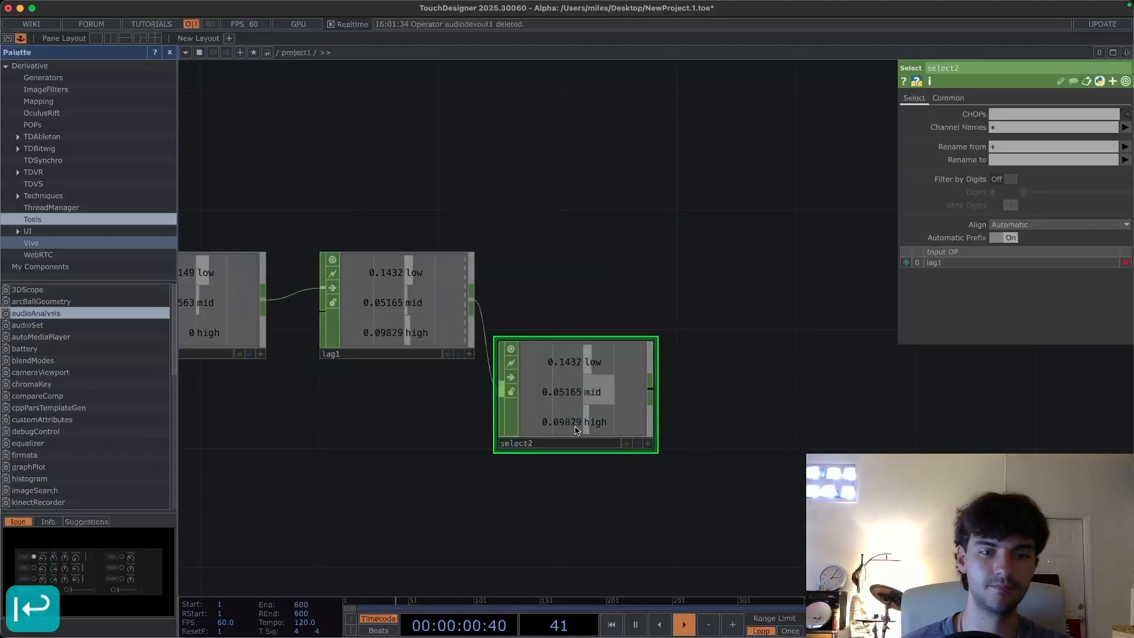
- Set the second Select CHOP's channel names to mid and high
{"action": "left_click", "coordinate": [1124, 128]}
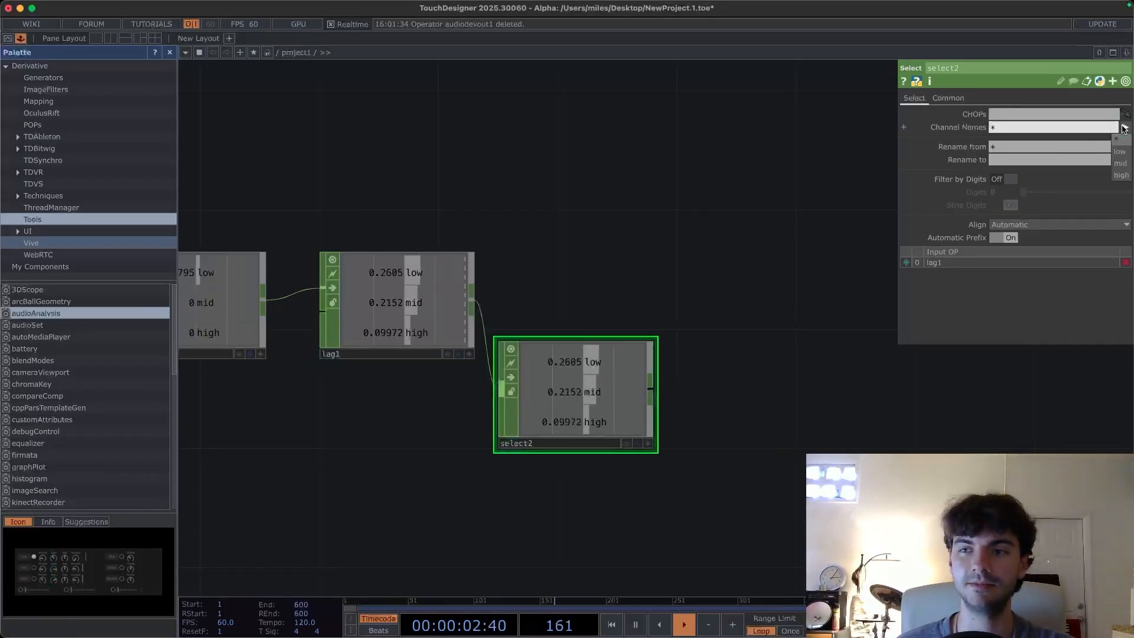
{"action": "left_click", "coordinate": [1120, 163]}
{"action": "left_click", "coordinate": [1121, 178]}
{"action": "left_click_drag", "start_coordinate": [688, 431], "coordinate": [579, 415]}
{"action": "left_click_drag", "start_coordinate": [480, 372], "coordinate": [294, 431]}
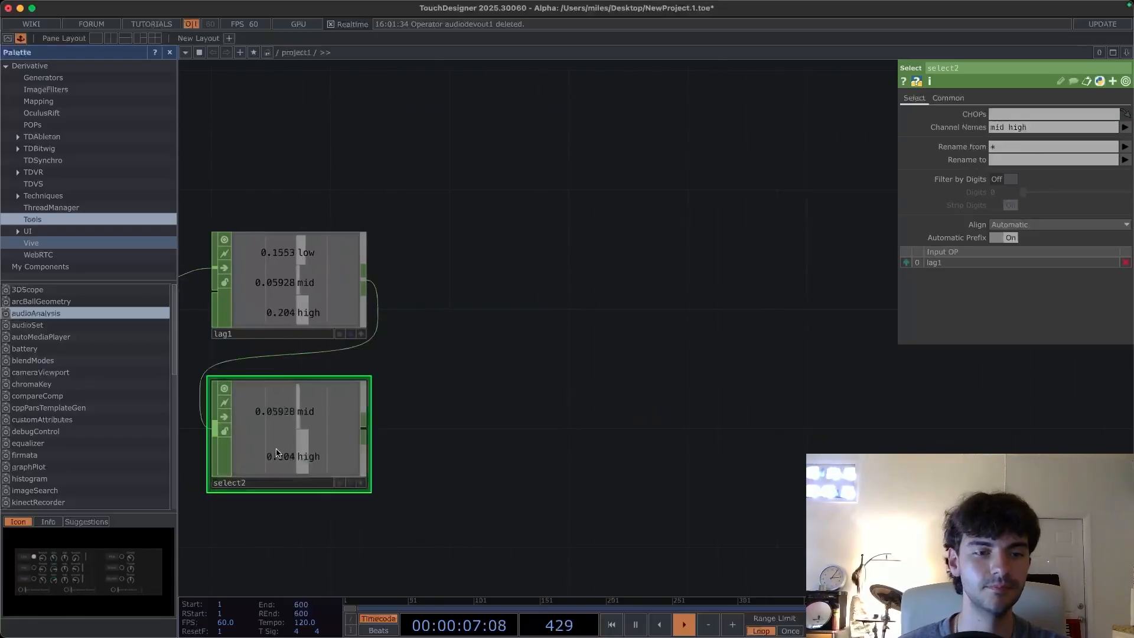
- Append a Math CHOP after the second Select CHOP and set its Combine Channels to Average
{"action": "left_click", "coordinate": [367, 432]}
{"action": "key", "text": "Tab"}
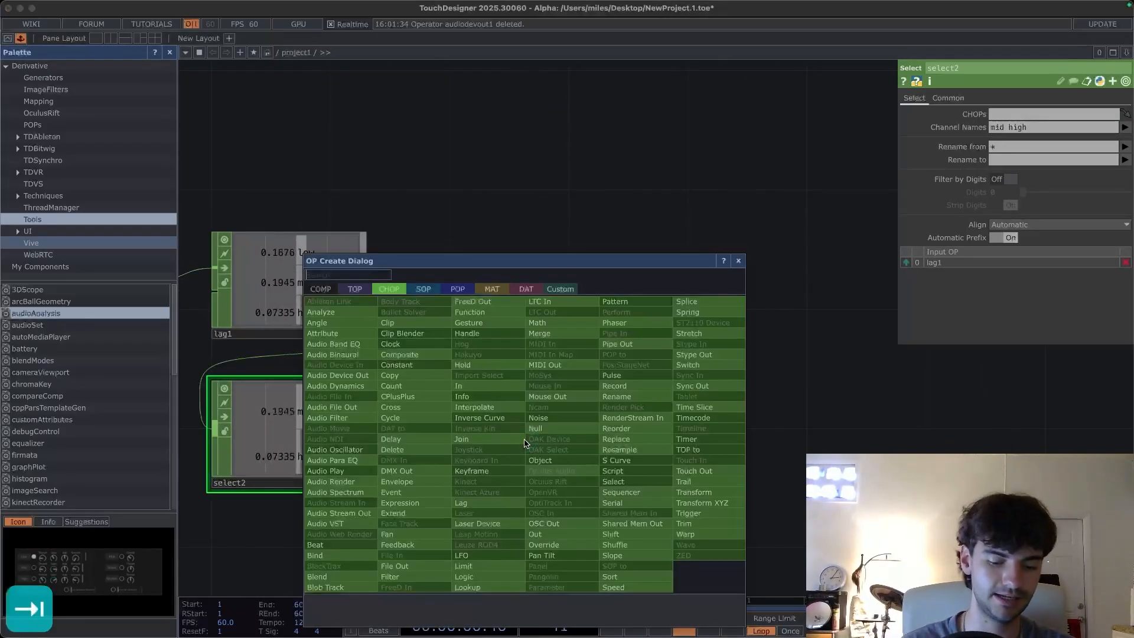
{"action": "type", "text": "math"}
{"action": "key", "text": "Return"}
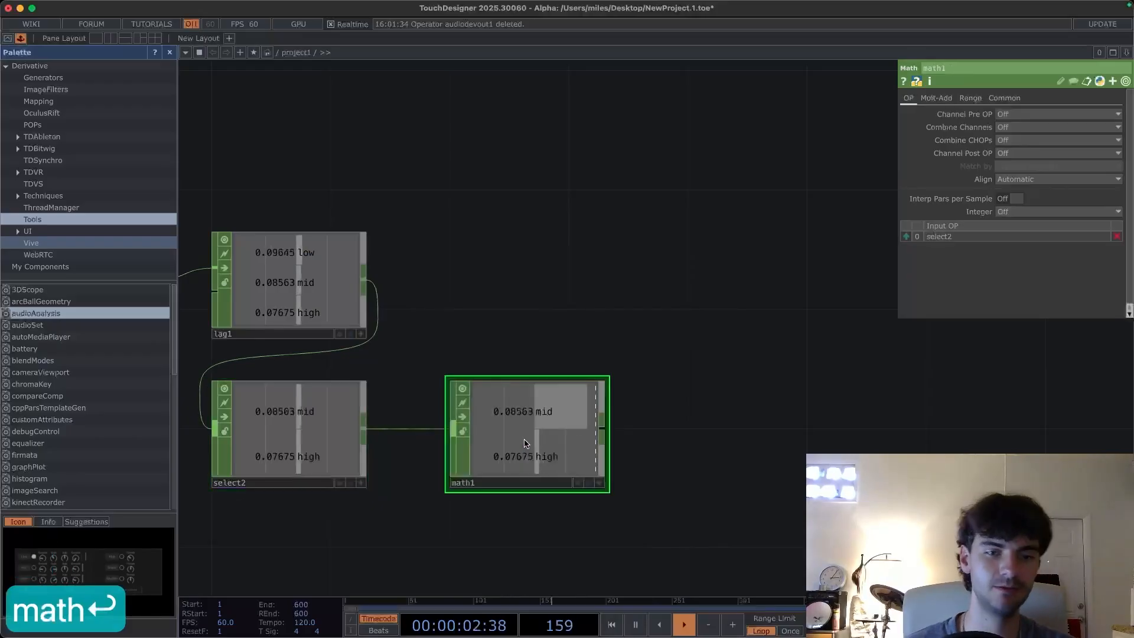
{"action": "left_click", "coordinate": [452, 434]}
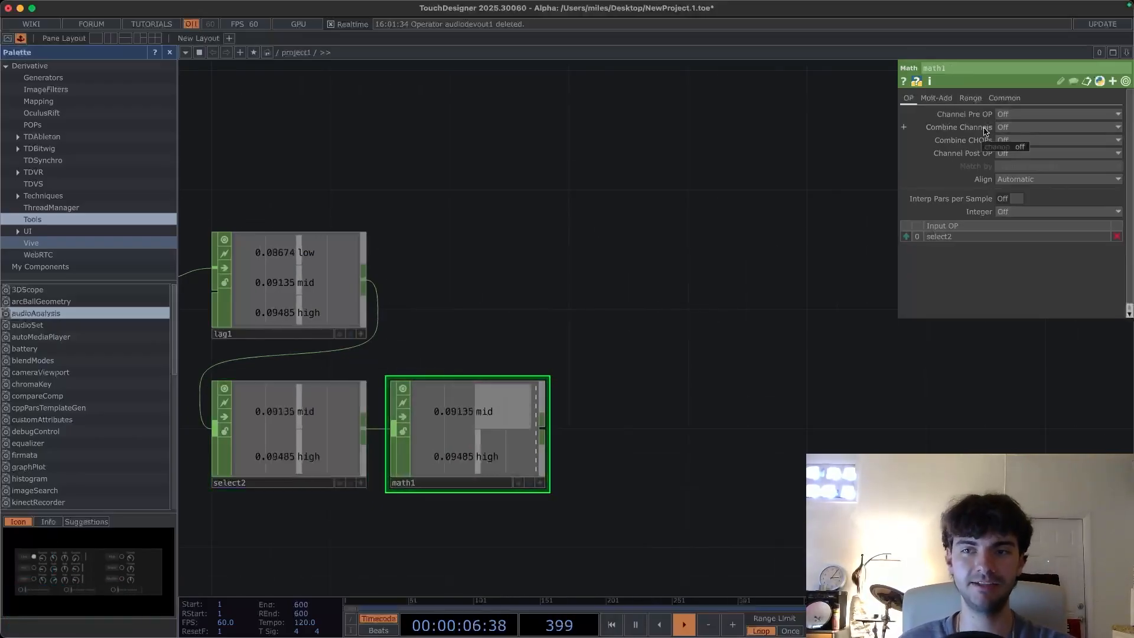
{"action": "left_click", "coordinate": [1008, 129]}
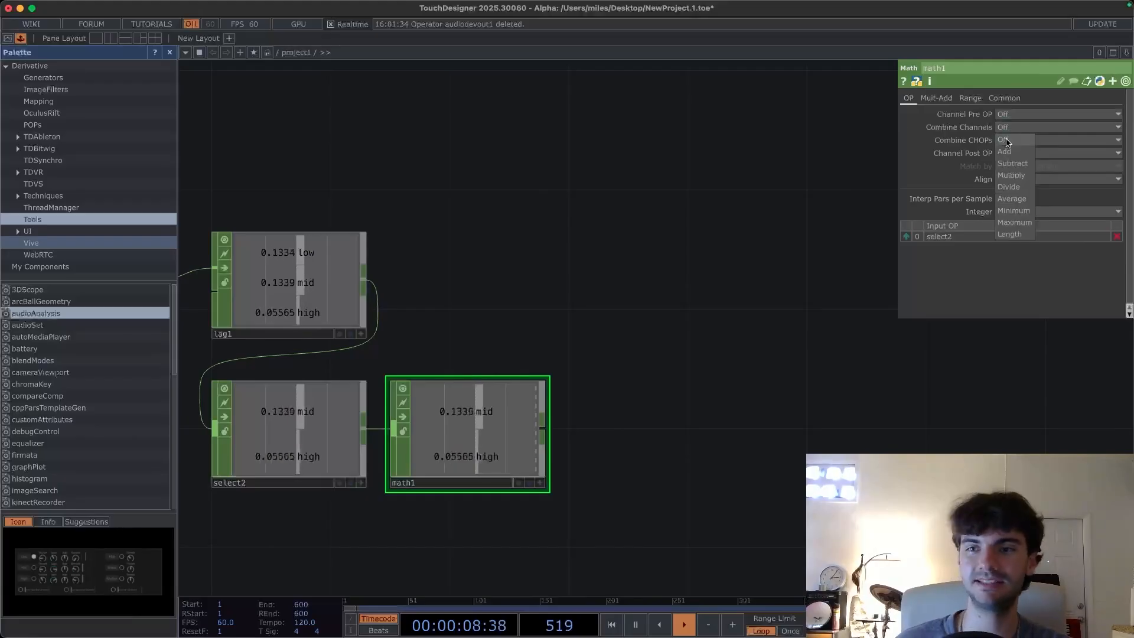
{"action": "left_click", "coordinate": [1016, 199]}
{"action": "left_click_drag", "start_coordinate": [587, 312], "coordinate": [732, 239]}
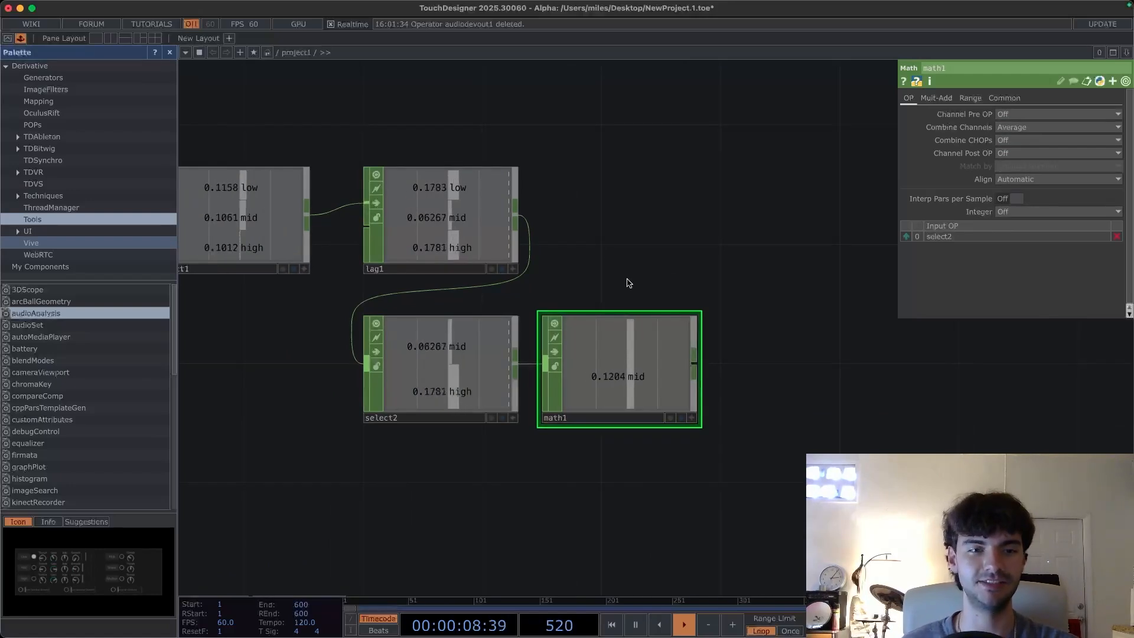
- Inspect the Lag and Math CHOP outputs and the render chain of TOPs below them
{"action": "scroll", "coordinate": [632, 272], "scroll_direction": "left", "scroll_amount": 3}
{"action": "left_click", "coordinate": [495, 253]}
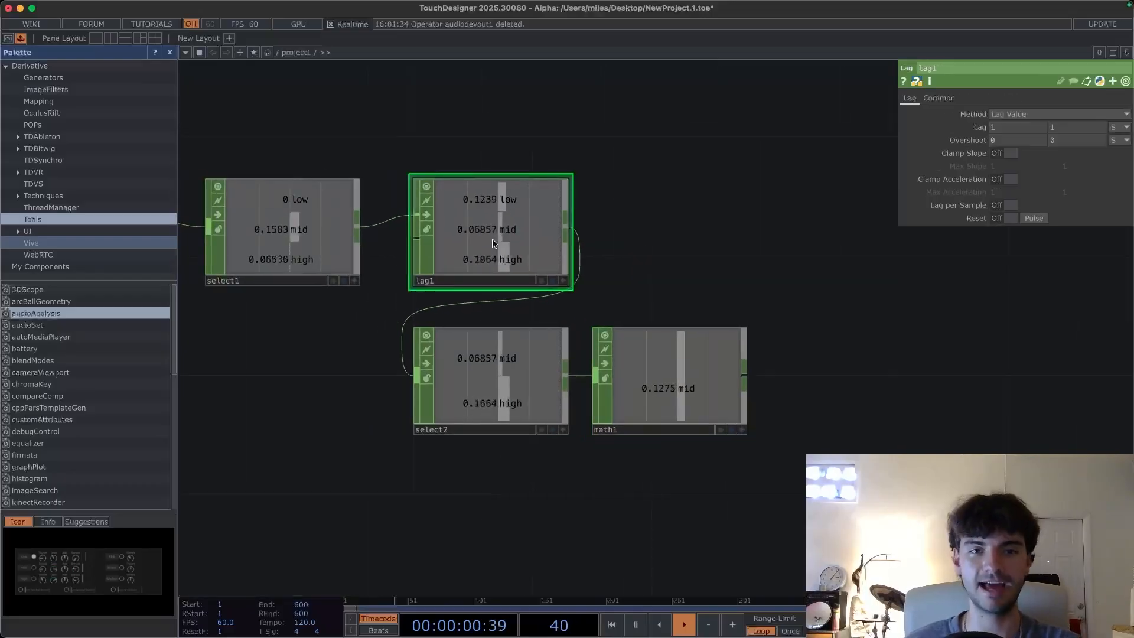
{"action": "left_click", "coordinate": [671, 350]}
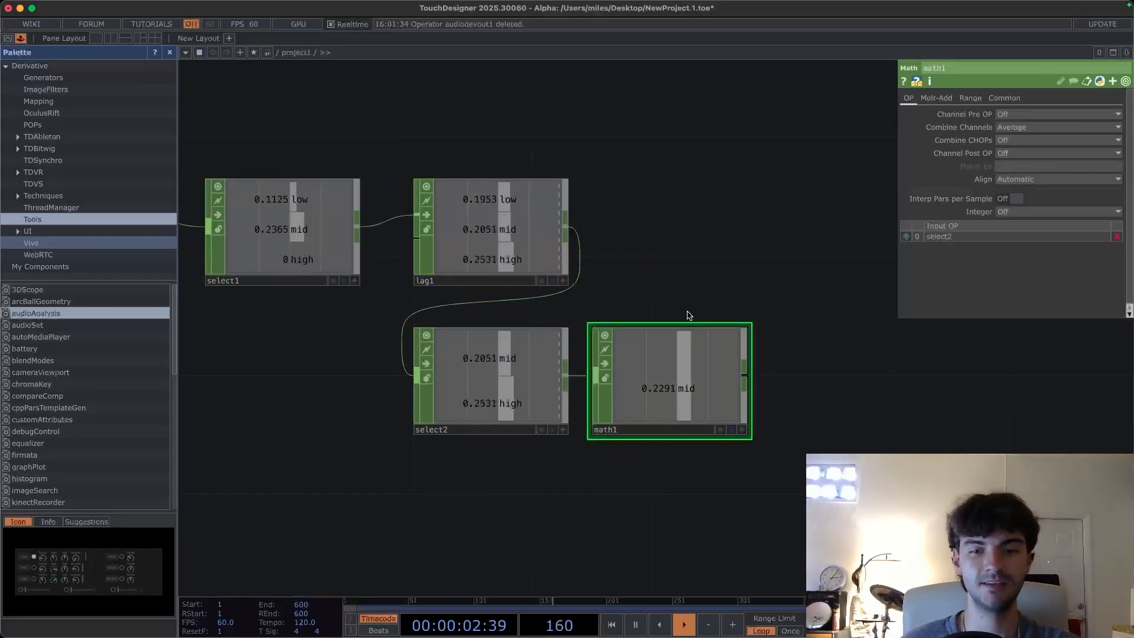
{"action": "scroll", "coordinate": [620, 254], "scroll_direction": "down", "scroll_amount": 3}
{"action": "scroll", "coordinate": [626, 252], "scroll_direction": "down", "scroll_amount": 1}
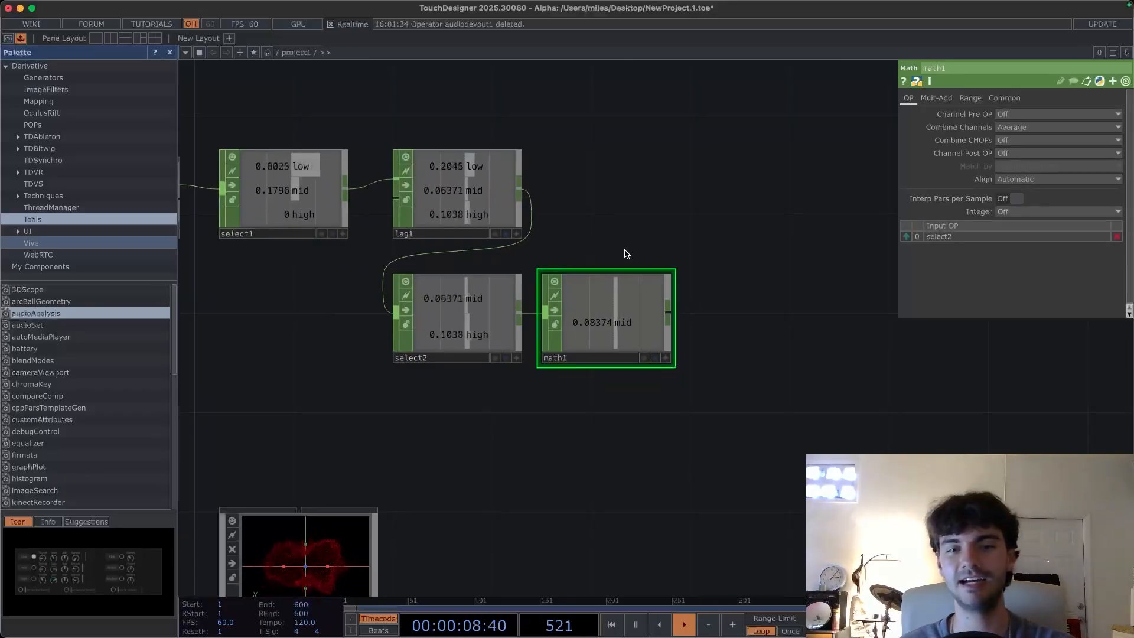
{"action": "scroll", "coordinate": [619, 261], "scroll_direction": "down", "scroll_amount": 4}
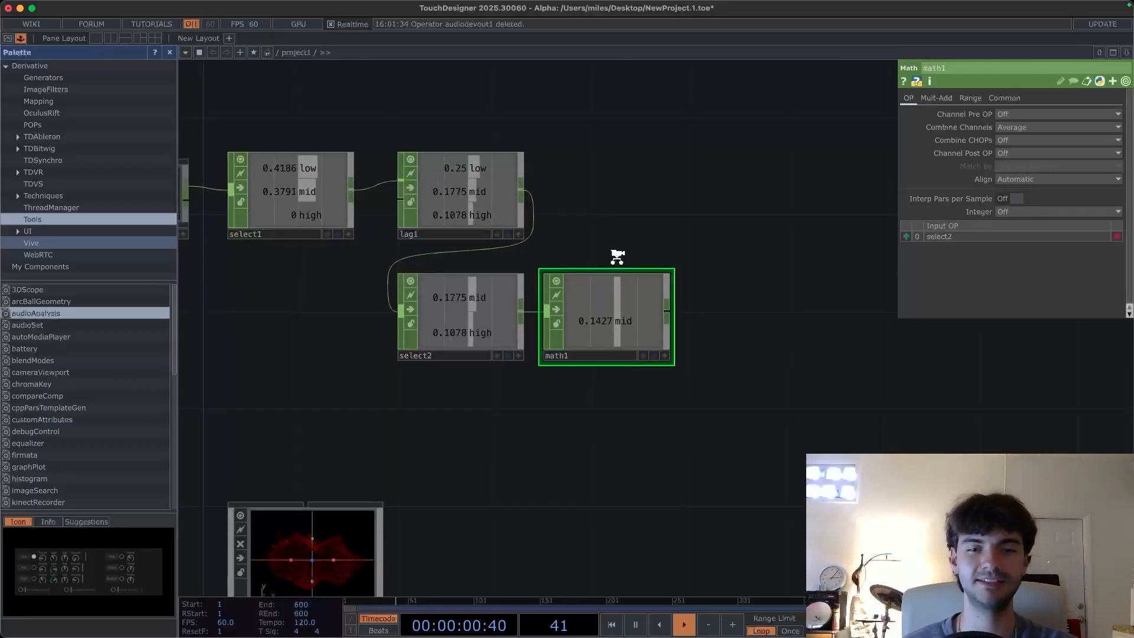
{"action": "scroll", "coordinate": [679, 246], "scroll_direction": "down", "scroll_amount": 3}
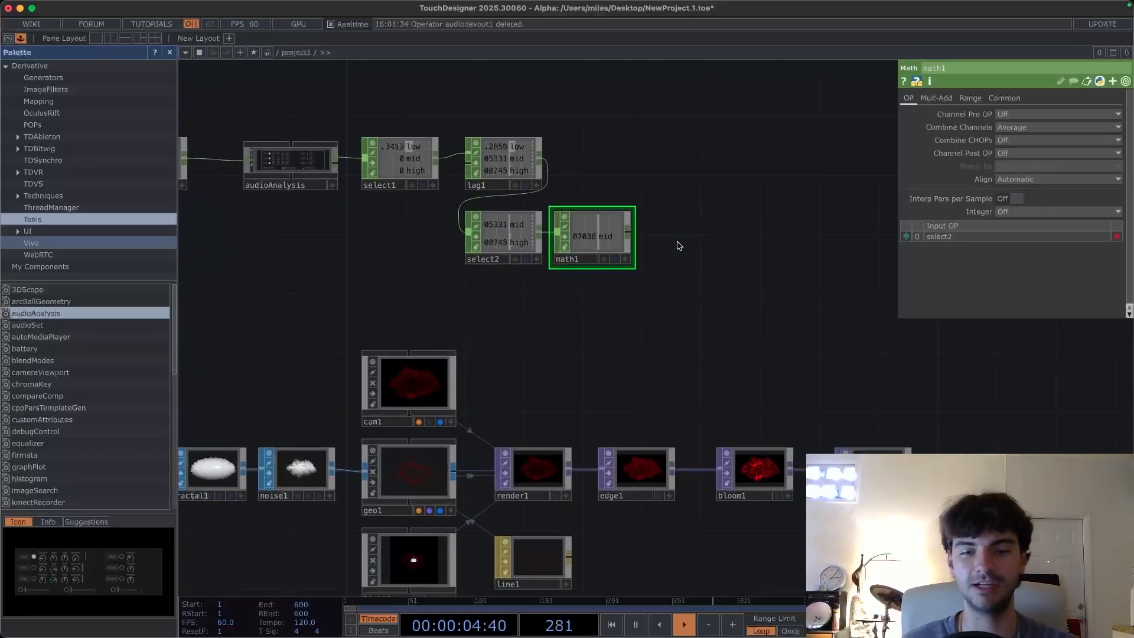
{"action": "scroll", "coordinate": [594, 337], "scroll_direction": "right", "scroll_amount": 3}
{"action": "scroll", "coordinate": [595, 338], "scroll_direction": "down", "scroll_amount": 2}
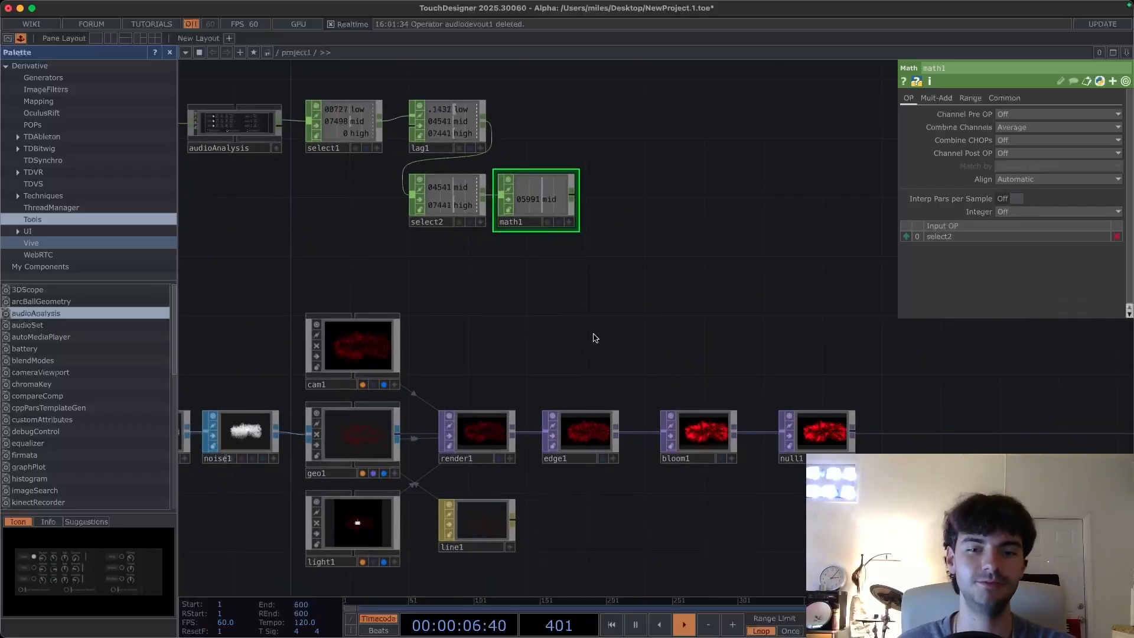
{"action": "scroll", "coordinate": [628, 378], "scroll_direction": "down", "scroll_amount": 2}
{"action": "scroll", "coordinate": [627, 378], "scroll_direction": "right", "scroll_amount": 2}
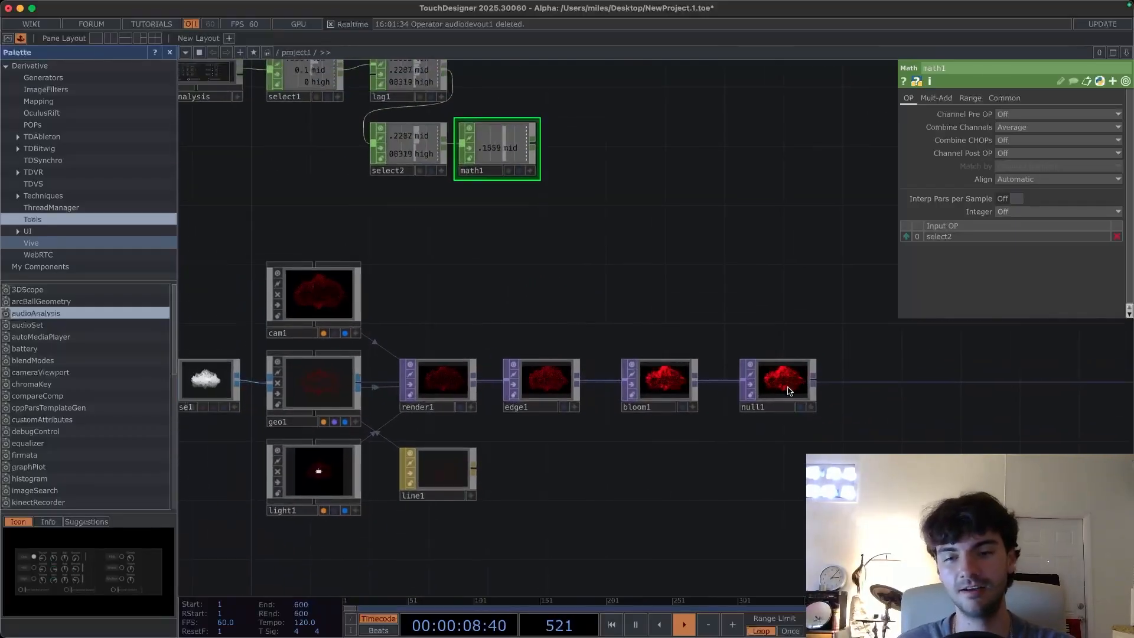
{"action": "scroll", "coordinate": [788, 443], "scroll_direction": "left", "scroll_amount": 3}
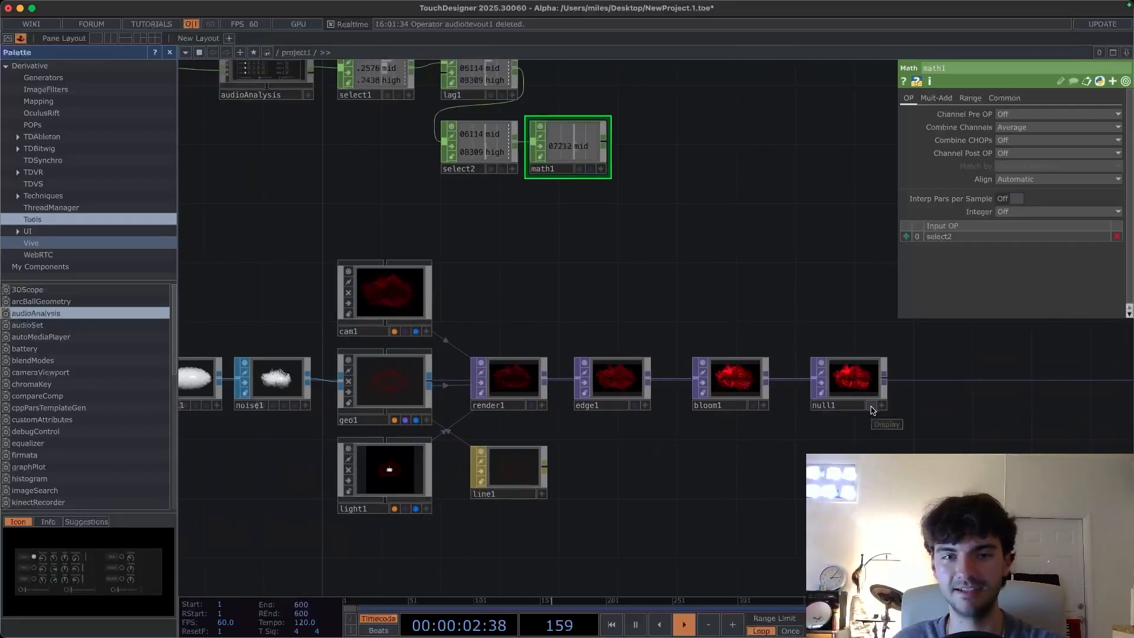
- Turn on the null1 TOP's display flag to show the render as the network background
{"action": "left_click", "coordinate": [872, 406]}
{"action": "scroll", "coordinate": [793, 486], "scroll_direction": "left", "scroll_amount": 5}
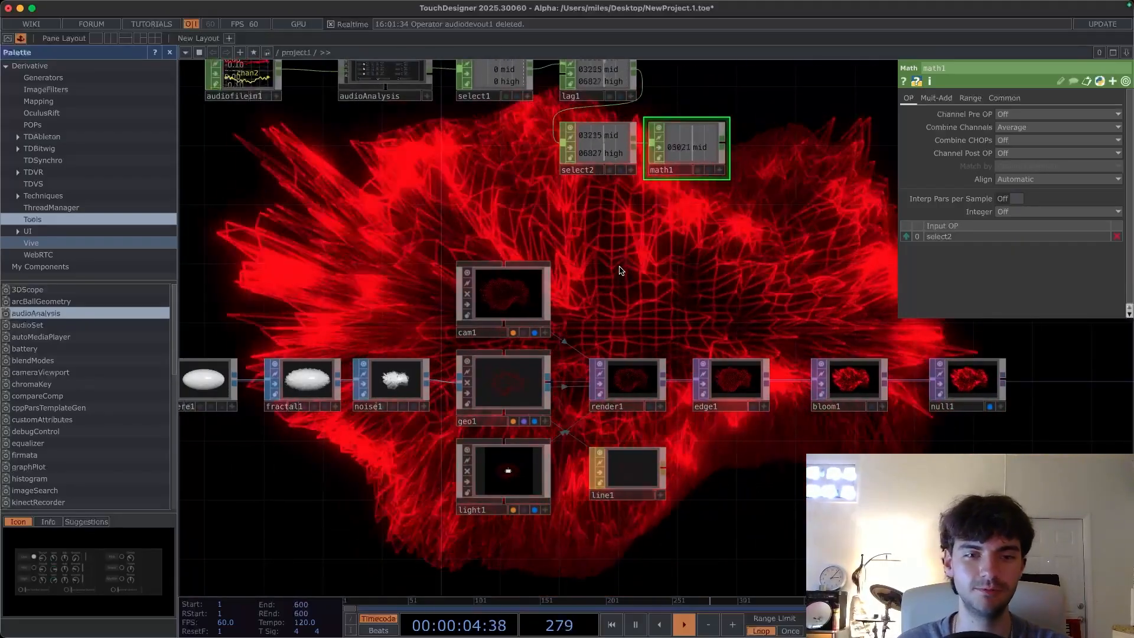
{"action": "scroll", "coordinate": [621, 271], "scroll_direction": "left", "scroll_amount": 2}
{"action": "scroll", "coordinate": [620, 270], "scroll_direction": "up", "scroll_amount": 1}
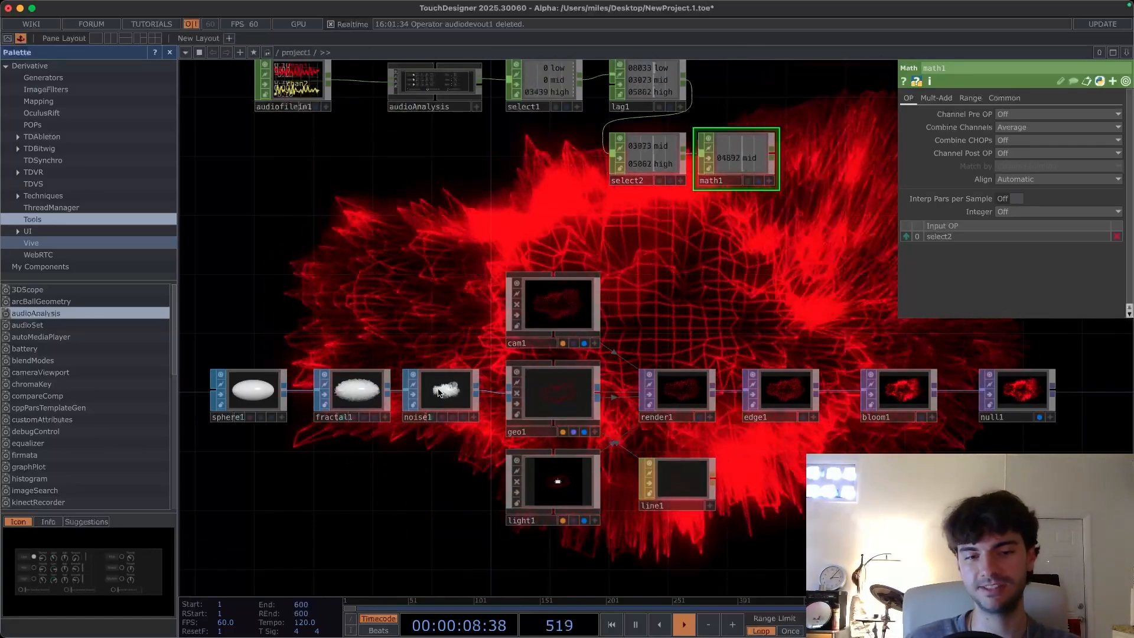
- Set the Noise SOP's Amplitude to 0
{"action": "left_click", "coordinate": [440, 392]}
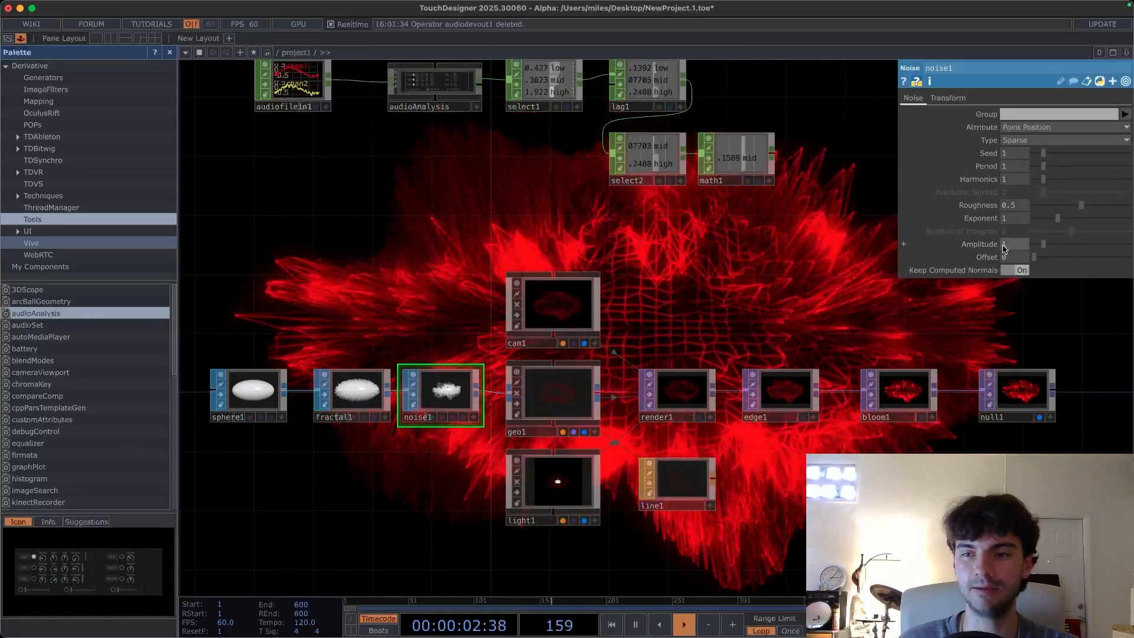
{"action": "left_click", "coordinate": [1029, 247]}
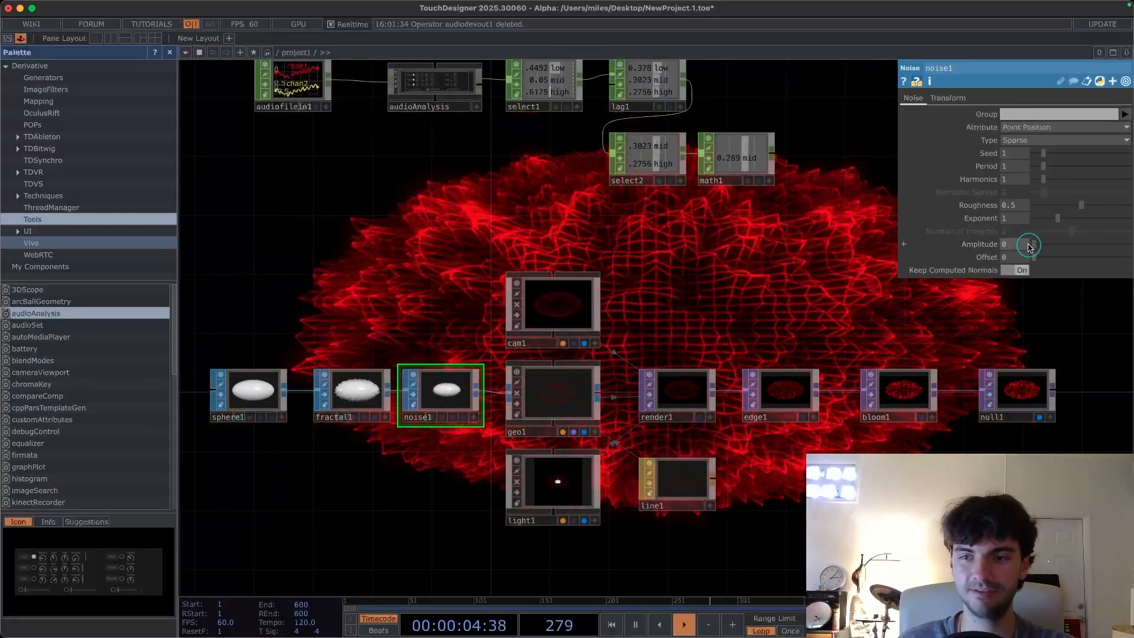
{"action": "left_click_drag", "start_coordinate": [676, 302], "coordinate": [596, 333]}
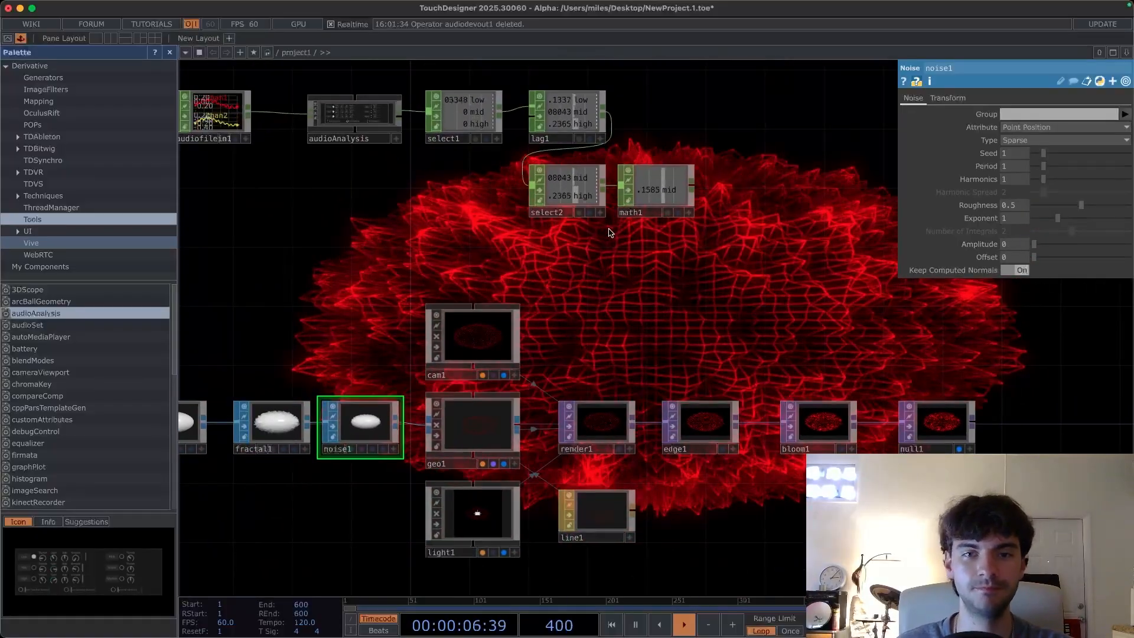
{"action": "left_click_drag", "start_coordinate": [581, 259], "coordinate": [600, 286]}
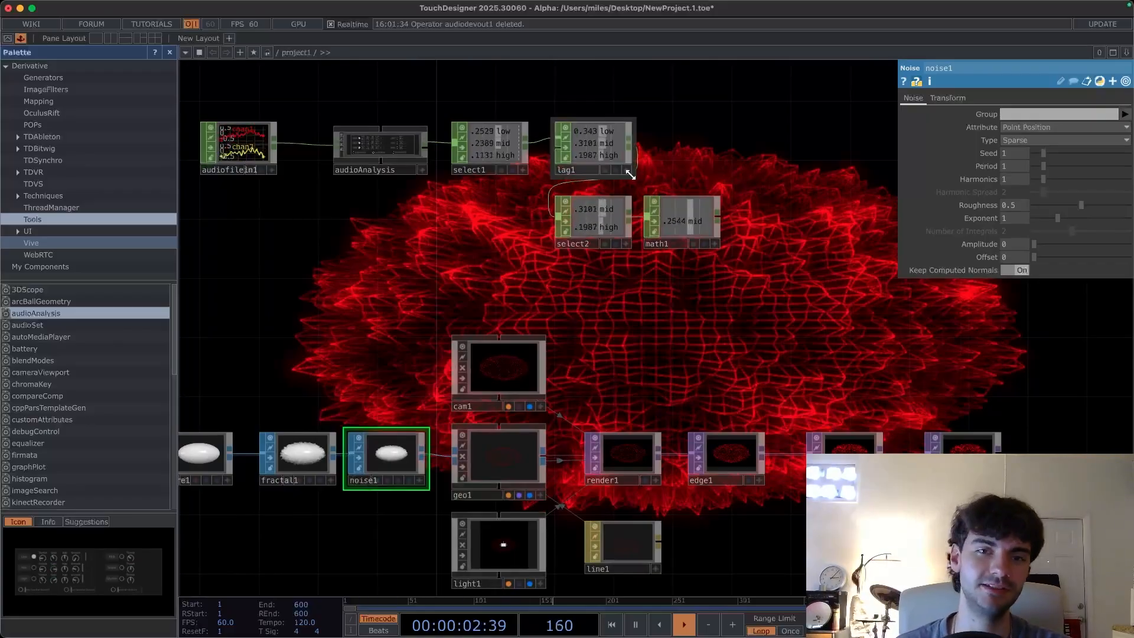
- Reference the Lag CHOP's low channel in the Noise Amplitude as a CHOP reference, multiplied by 5
{"action": "left_click_drag", "start_coordinate": [659, 190], "coordinate": [659, 191]}
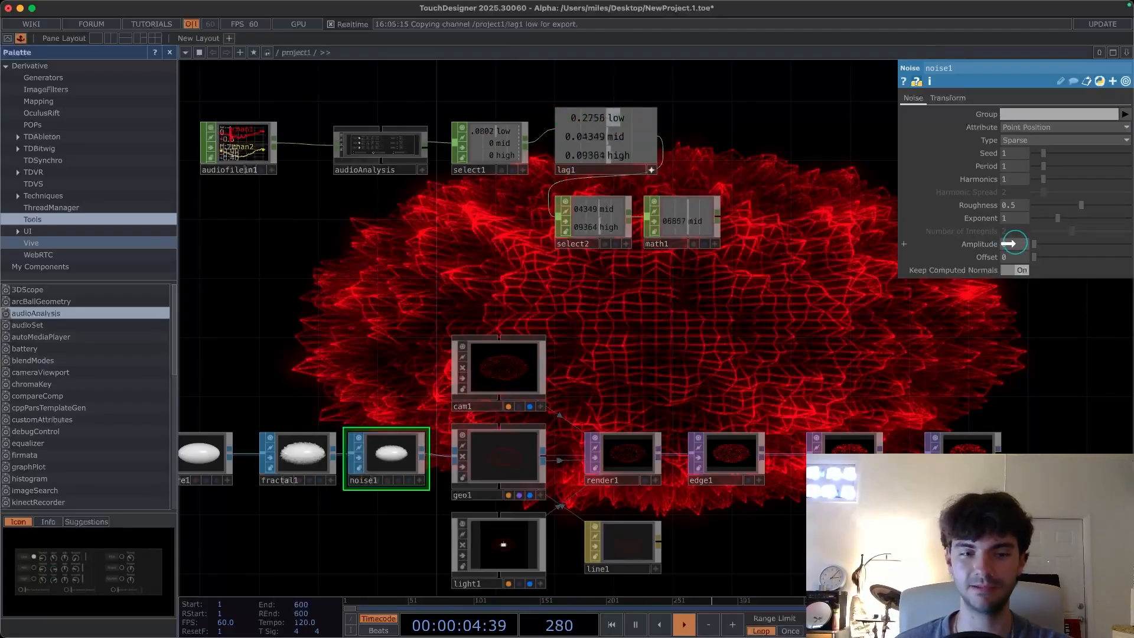
{"action": "left_click_drag", "start_coordinate": [1009, 243], "coordinate": [1010, 244]}
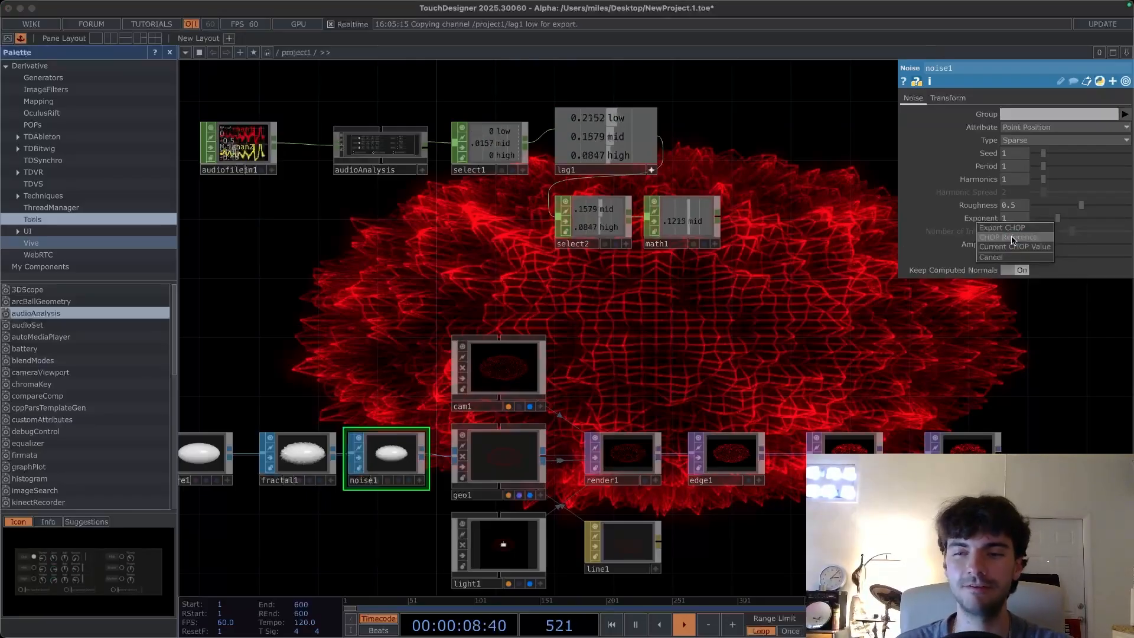
{"action": "left_click", "coordinate": [1013, 238]}
{"action": "left_click", "coordinate": [906, 245]}
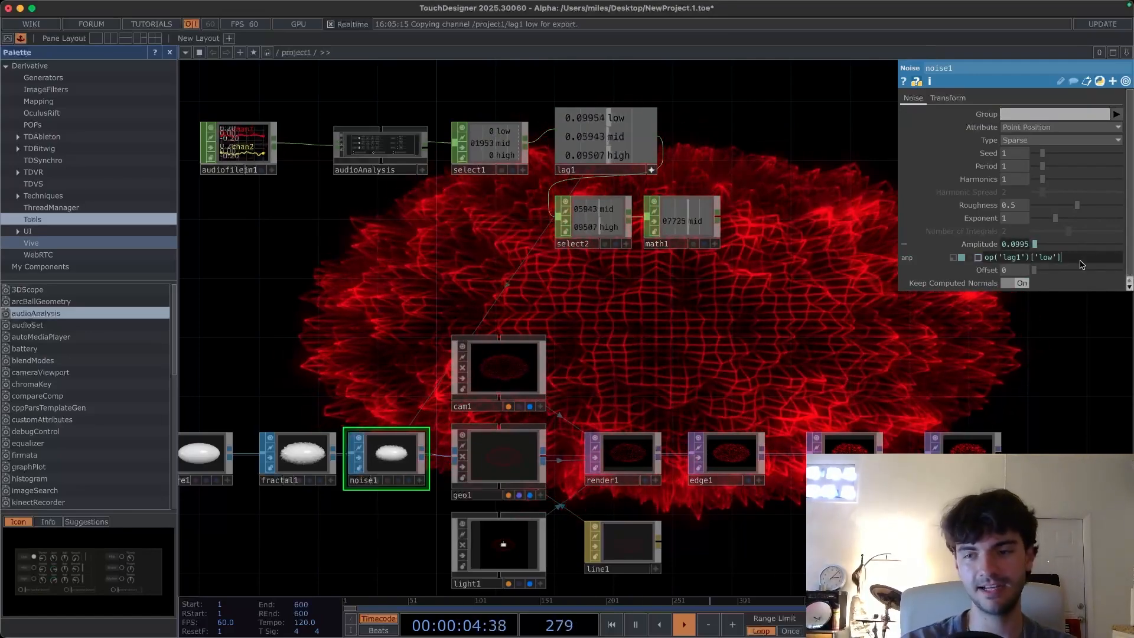
{"action": "type", "text": "*"}
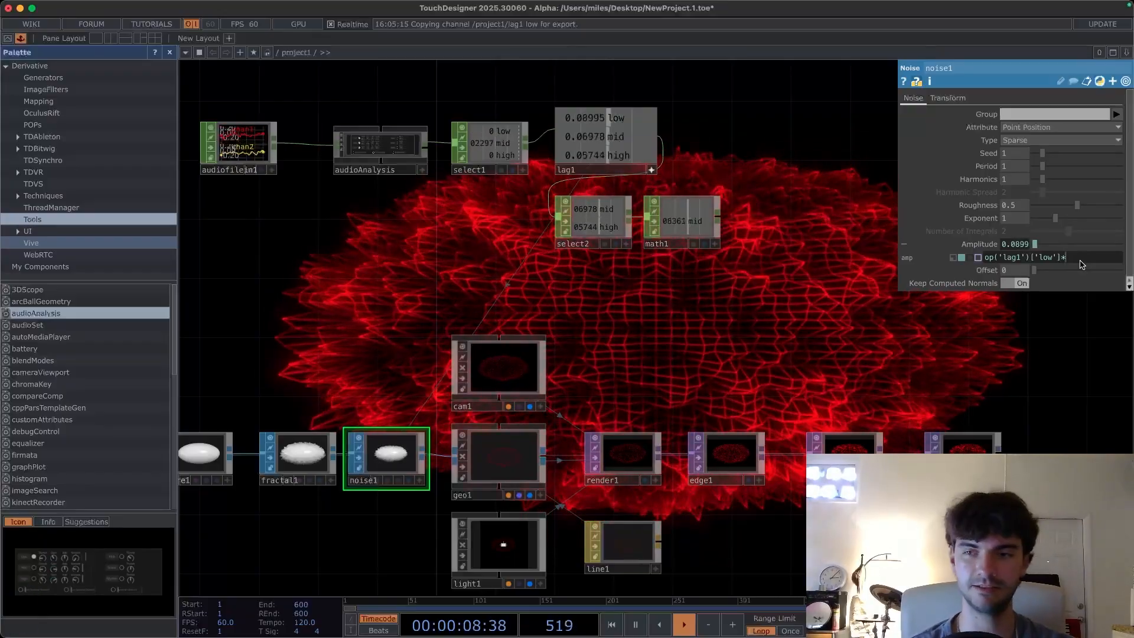
{"action": "type", "text": "5"}
{"action": "key", "text": "Return"}
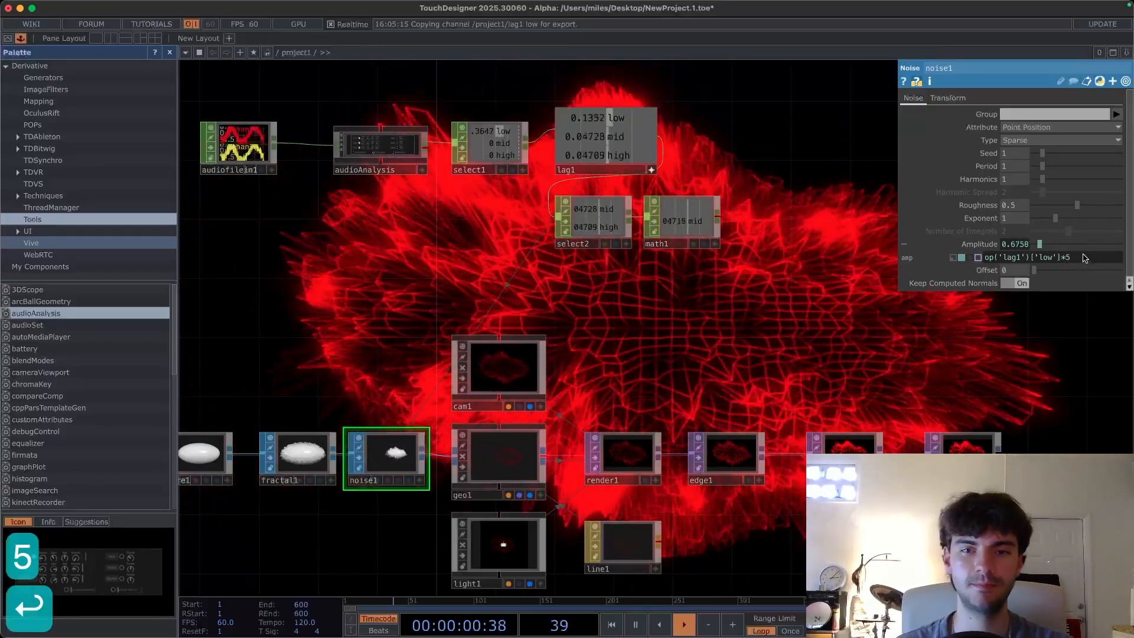
- Reference the math1 CHOP's mid channel in the Bloom TOP's Bloom Intensity as a CHOP reference
{"action": "left_click_drag", "start_coordinate": [787, 319], "coordinate": [768, 326]}
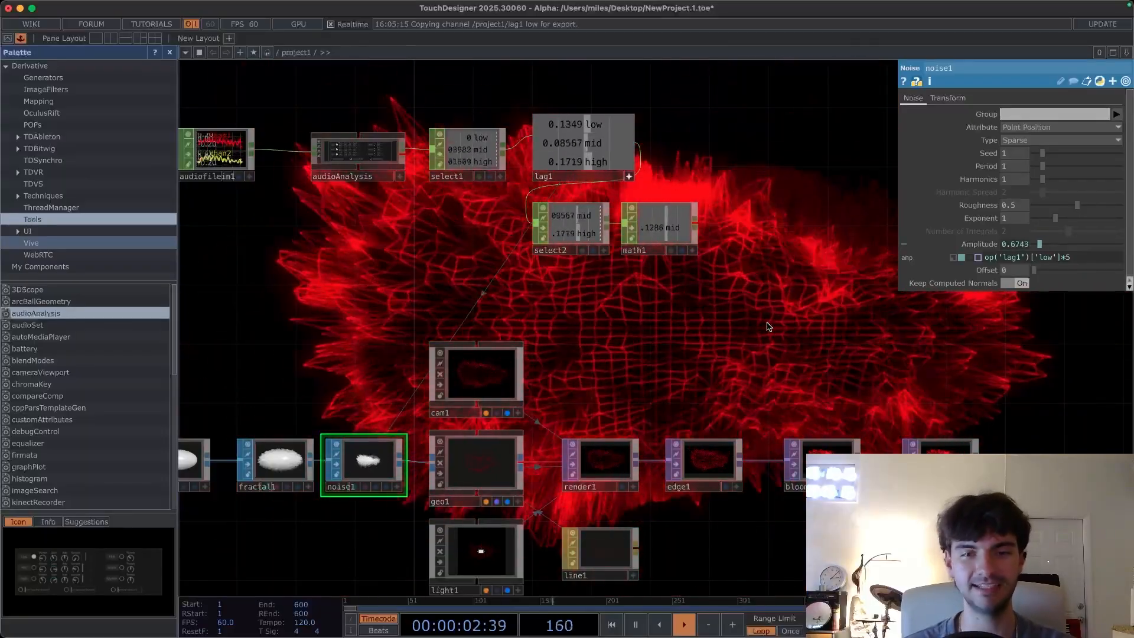
{"action": "left_click_drag", "start_coordinate": [660, 301], "coordinate": [580, 278]}
{"action": "left_click_drag", "start_coordinate": [577, 203], "coordinate": [608, 213]}
{"action": "left_click_drag", "start_coordinate": [713, 344], "coordinate": [648, 321]}
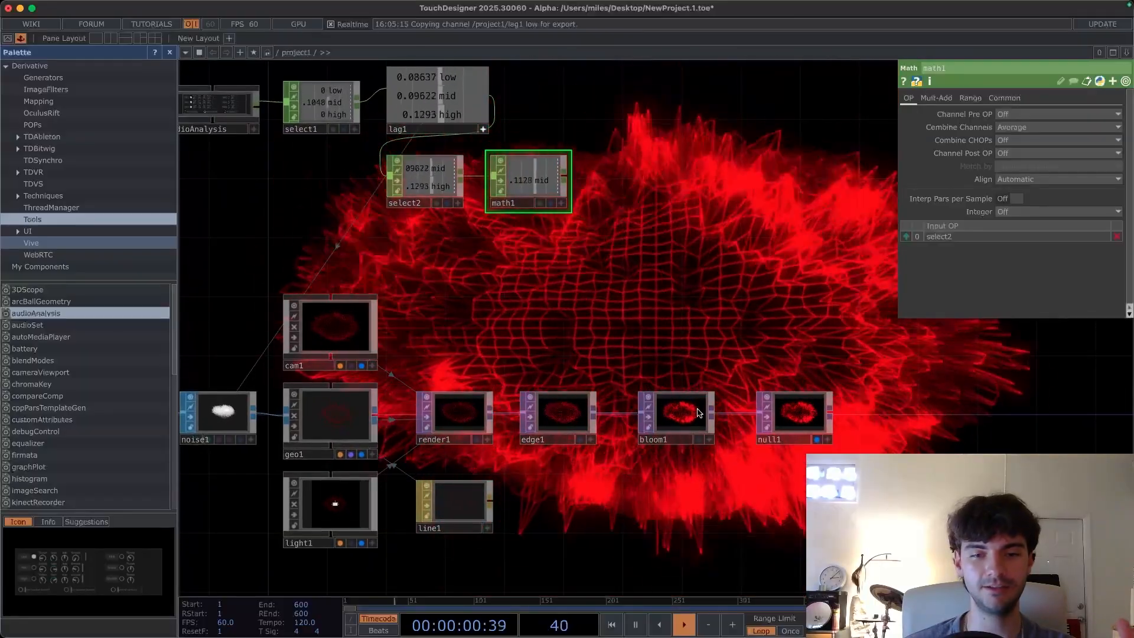
{"action": "left_click", "coordinate": [690, 417]}
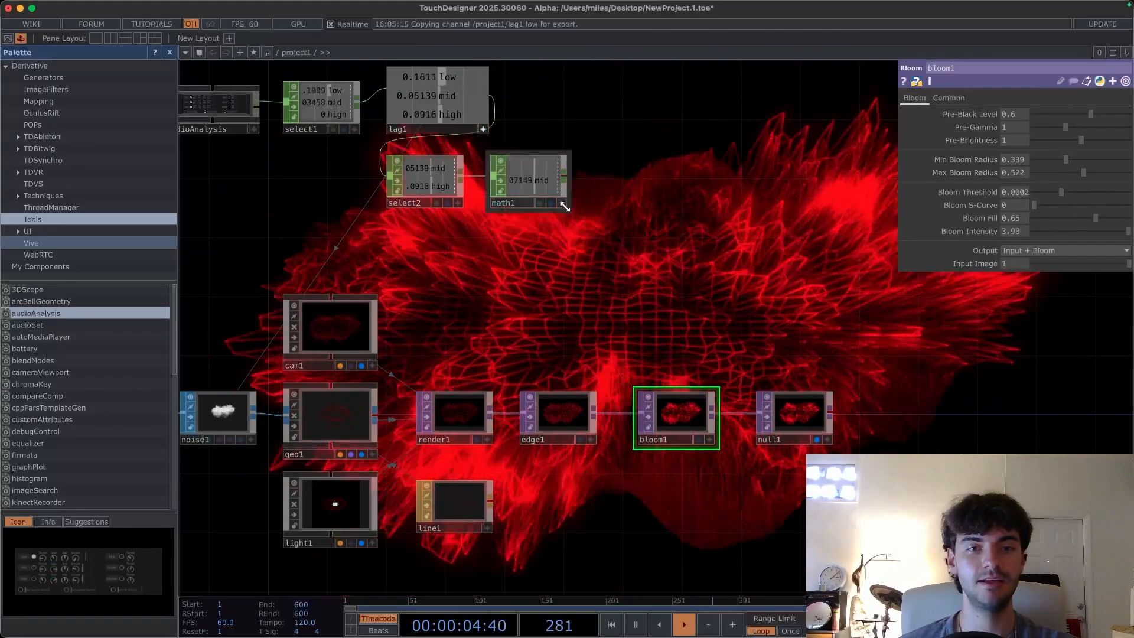
{"action": "left_click", "coordinate": [562, 204]}
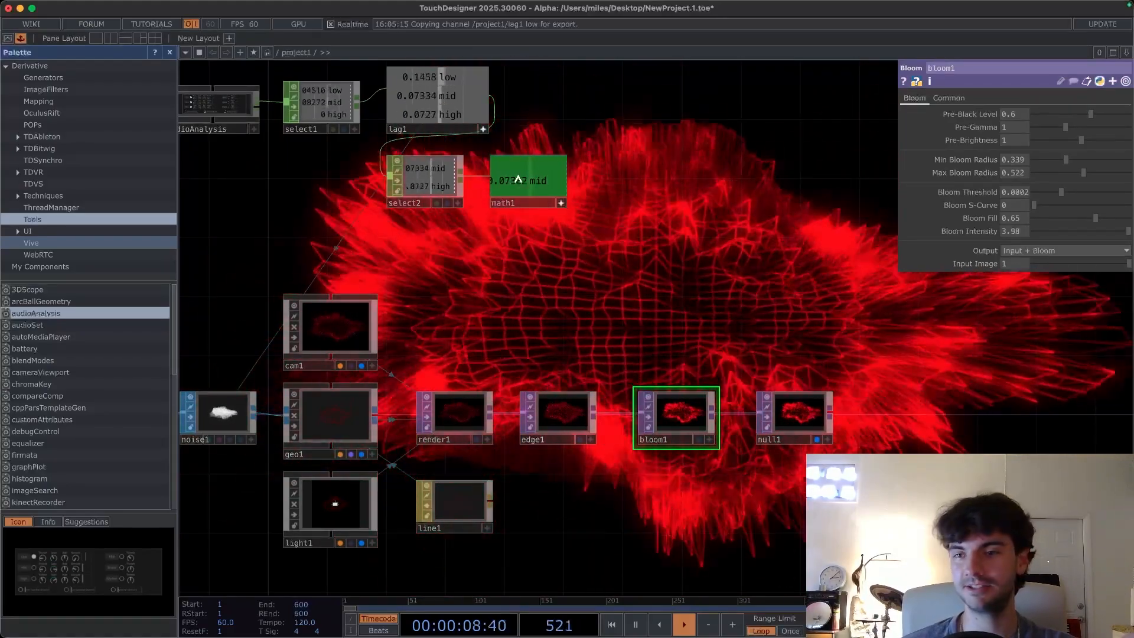
{"action": "left_click_drag", "start_coordinate": [521, 181], "coordinate": [636, 227]}
{"action": "left_click_drag", "start_coordinate": [951, 264], "coordinate": [1011, 218]}
{"action": "left_click", "coordinate": [1020, 227]}
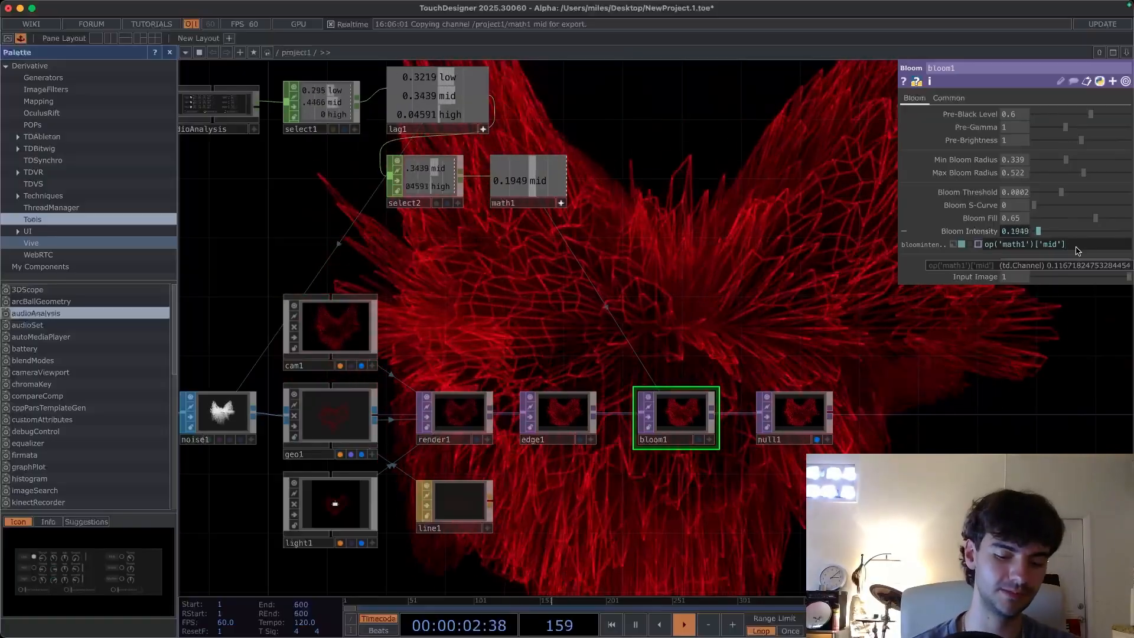
- Multiply the Bloom Intensity reference by 10
{"action": "type", "text": "*10"}
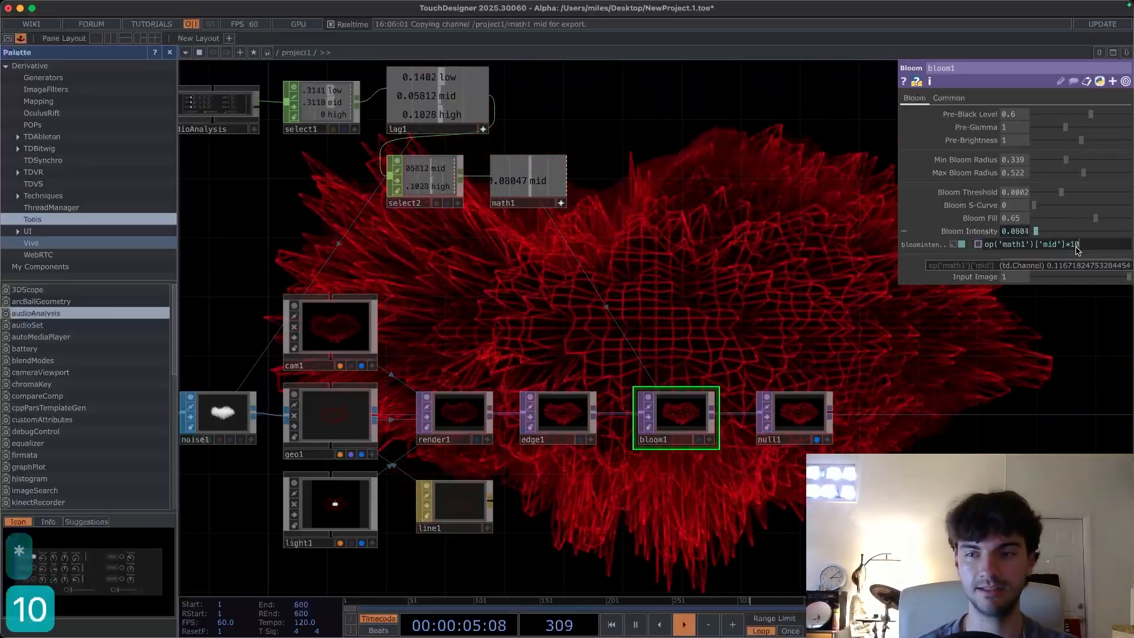
{"action": "key", "text": "Return"}
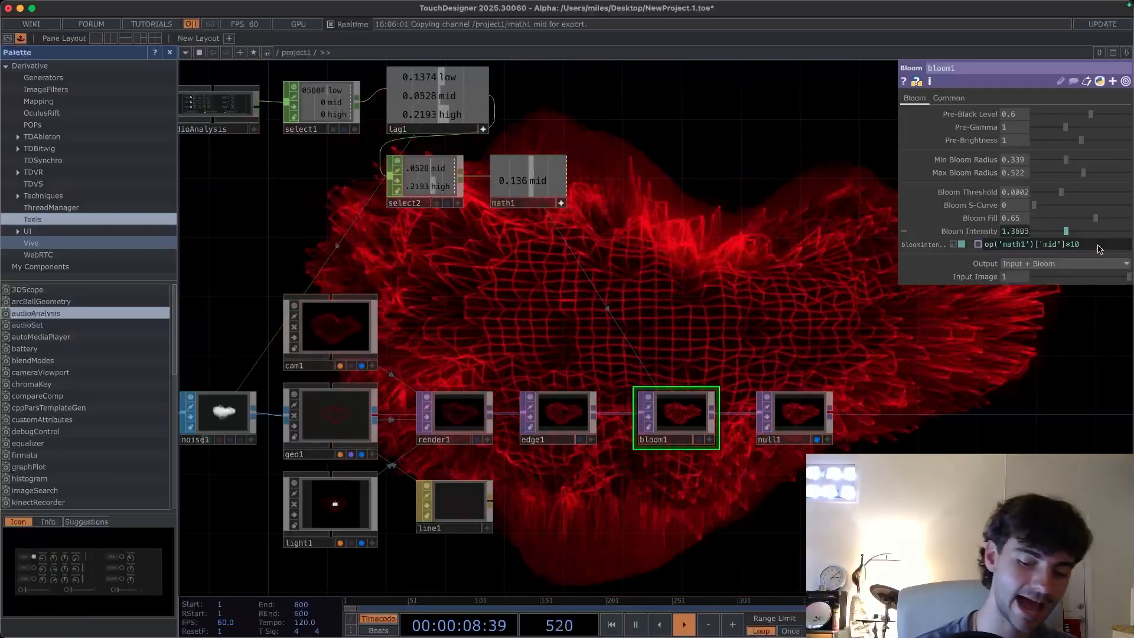
- Add an offset of 2 to the Bloom Intensity expression, giving op('math1')['mid']*10+2
{"action": "type", "text": "+"}
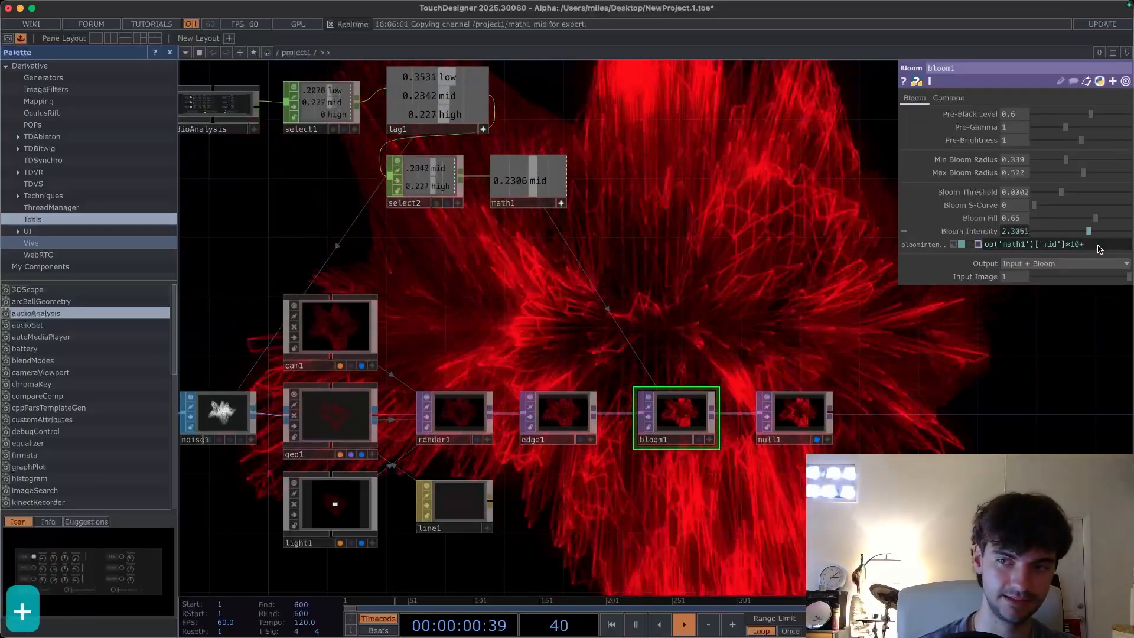
{"action": "type", "text": "1.5"}
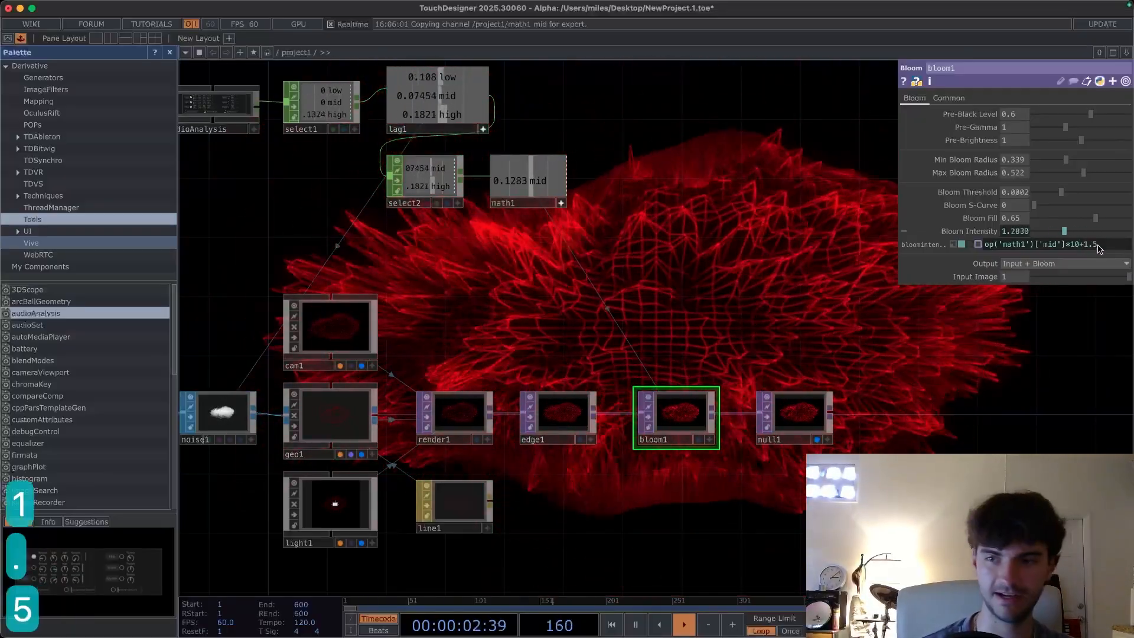
{"action": "key", "text": "Return"}
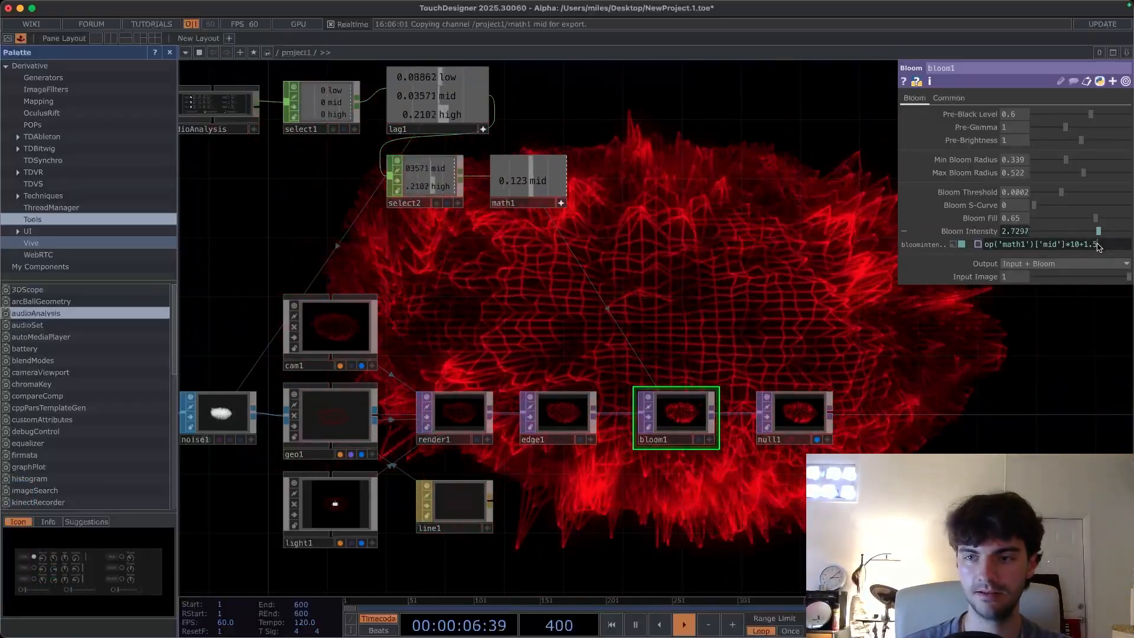
{"action": "key", "text": "BackSpace"}
{"action": "key", "text": "BackSpace"}
{"action": "key", "text": "BackSpace"}
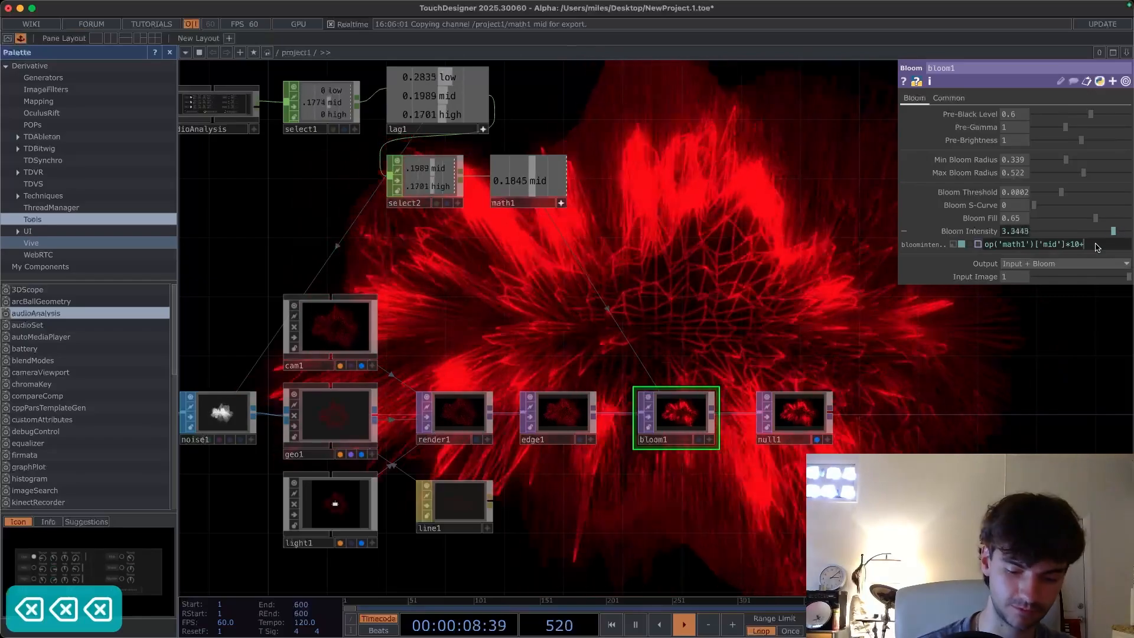
{"action": "type", "text": "2"}
{"action": "key", "text": "Return"}
- Examine the audio-reactive render while moving around the network view
{"action": "left_click_drag", "start_coordinate": [804, 327], "coordinate": [688, 305]}
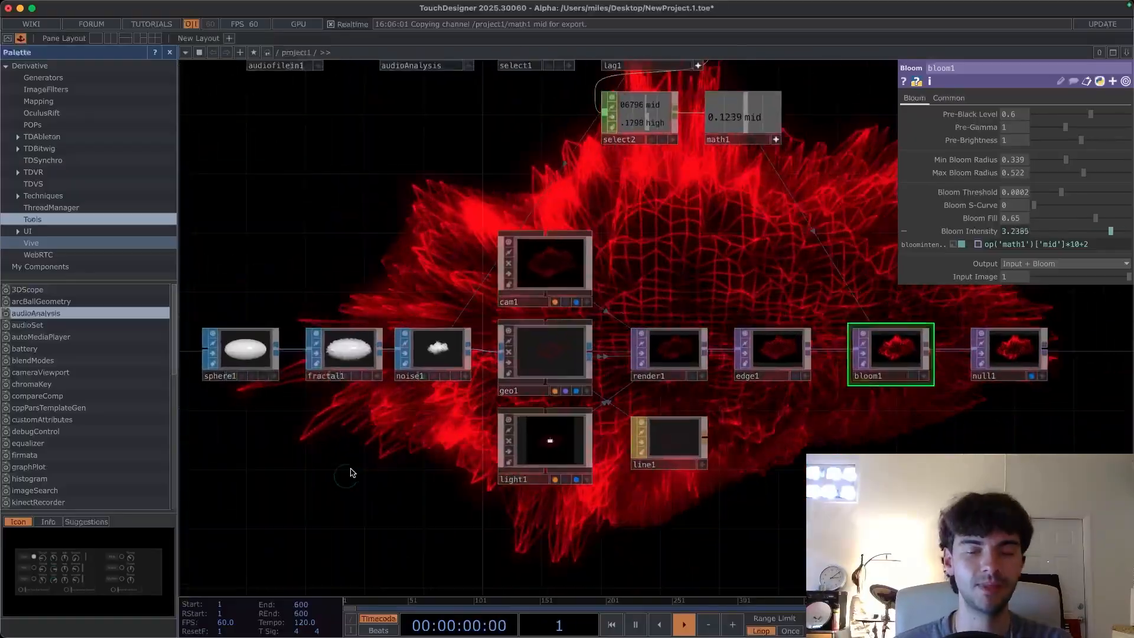
{"action": "scroll", "coordinate": [352, 468], "scroll_direction": "down", "scroll_amount": 3}
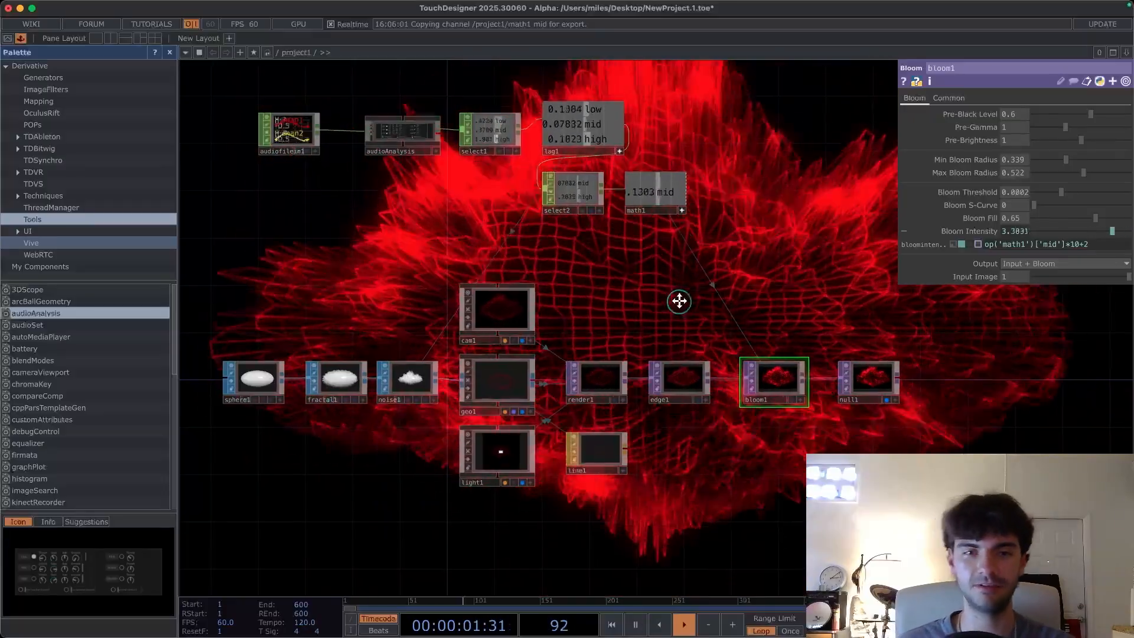
{"action": "scroll", "coordinate": [680, 307], "scroll_direction": "up", "scroll_amount": 3}
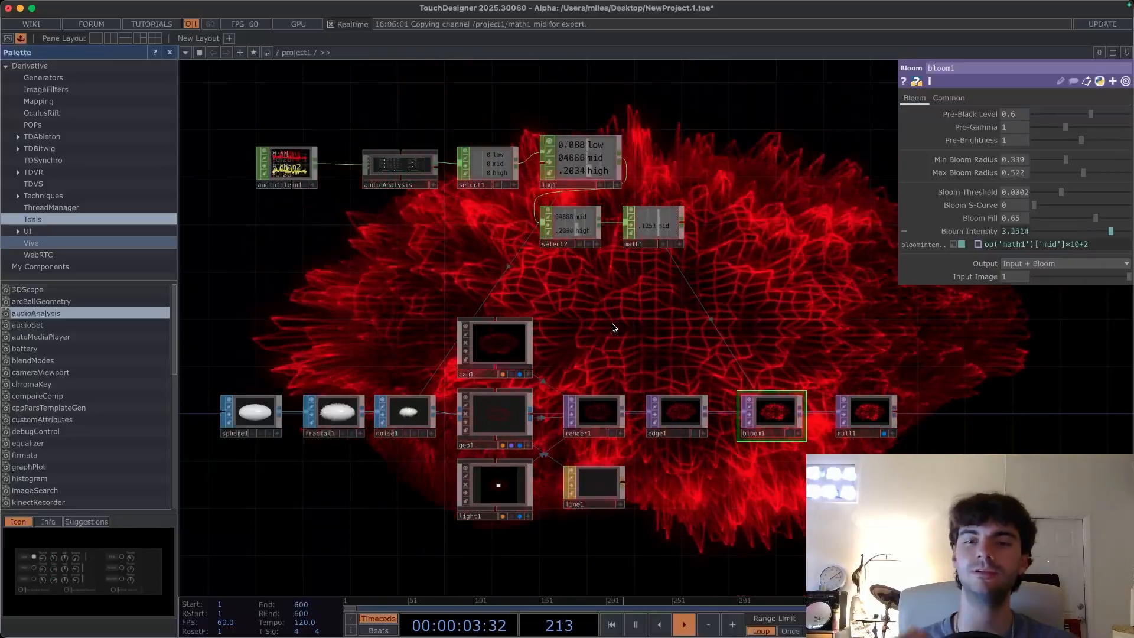
{"action": "left_click_drag", "start_coordinate": [626, 320], "coordinate": [610, 333]}
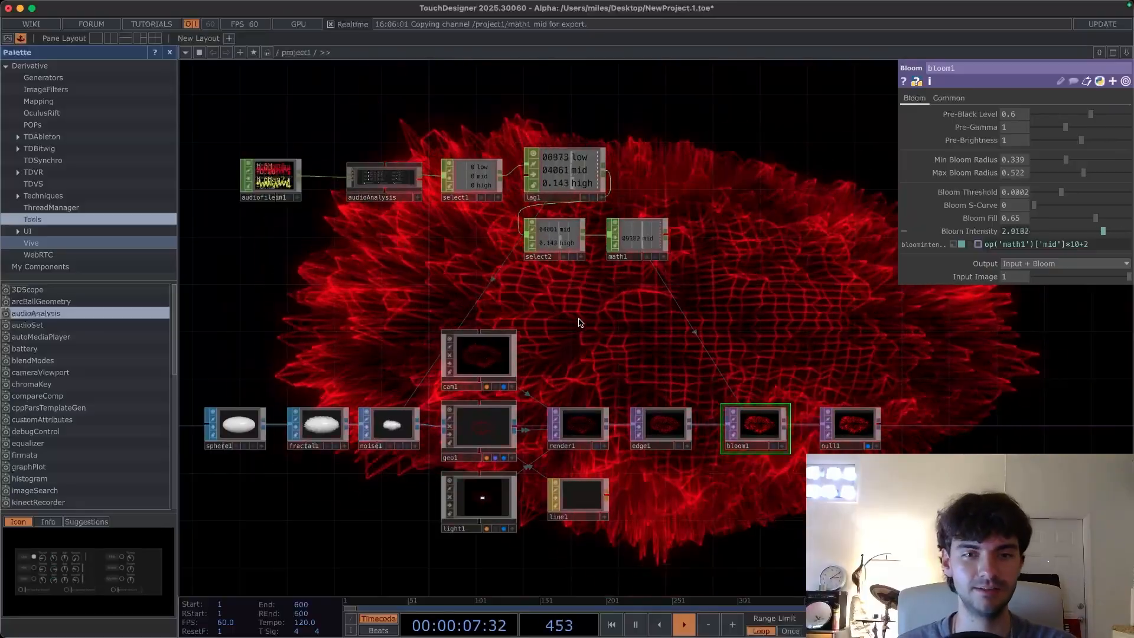
{"action": "left_click_drag", "start_coordinate": [642, 335], "coordinate": [623, 320]}
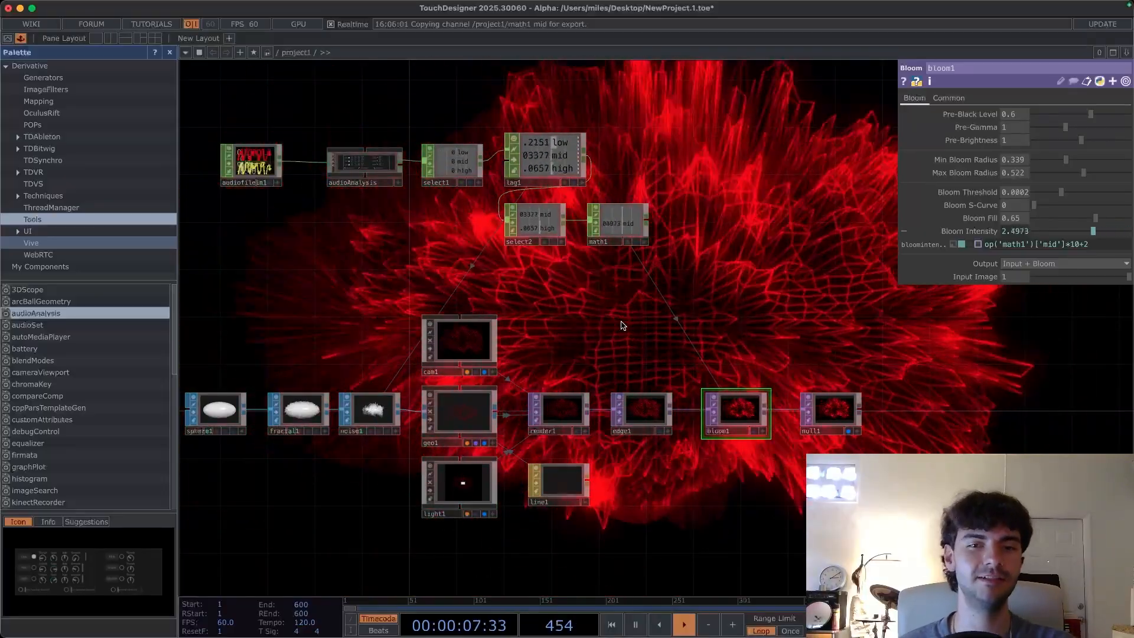
{"action": "scroll", "coordinate": [589, 304], "scroll_direction": "down", "scroll_amount": 3}
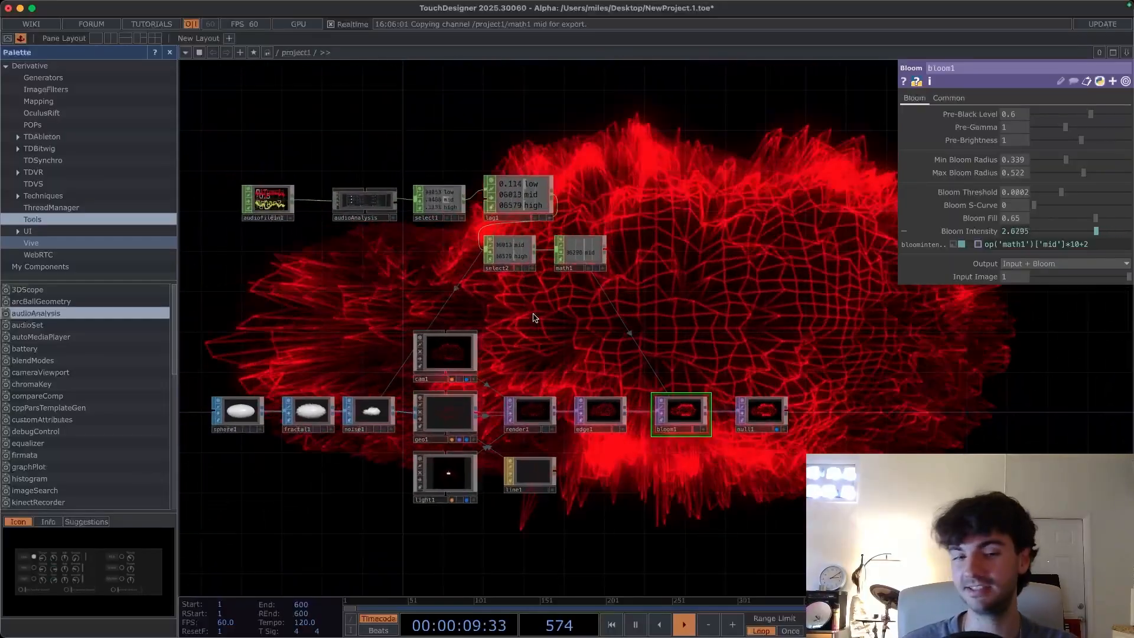
{"action": "left_click_drag", "start_coordinate": [534, 318], "coordinate": [572, 303]}
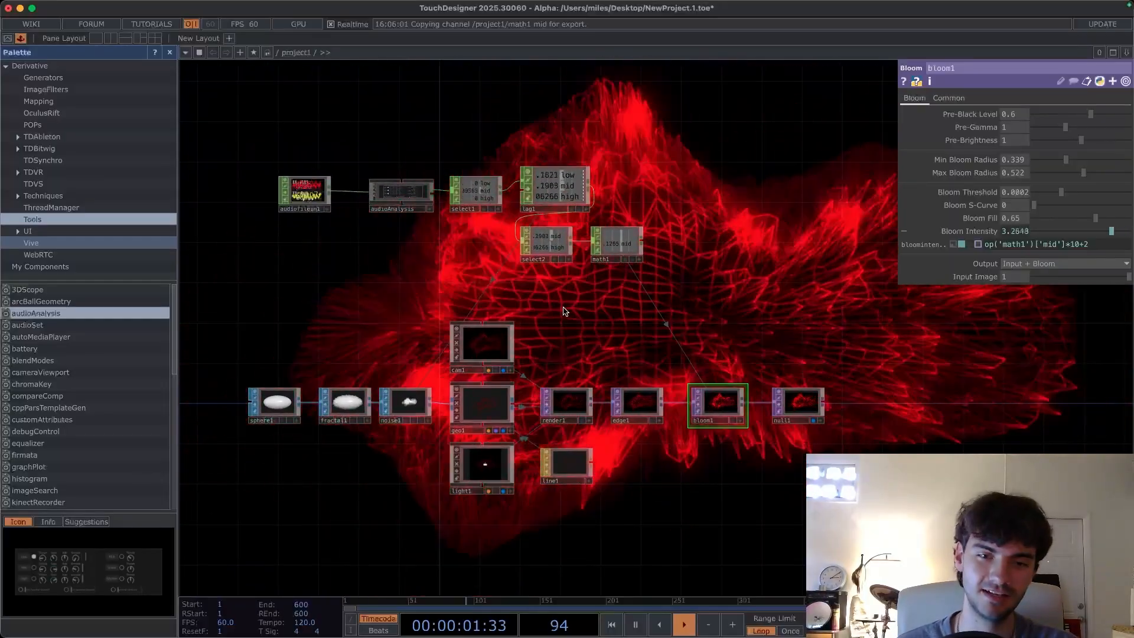